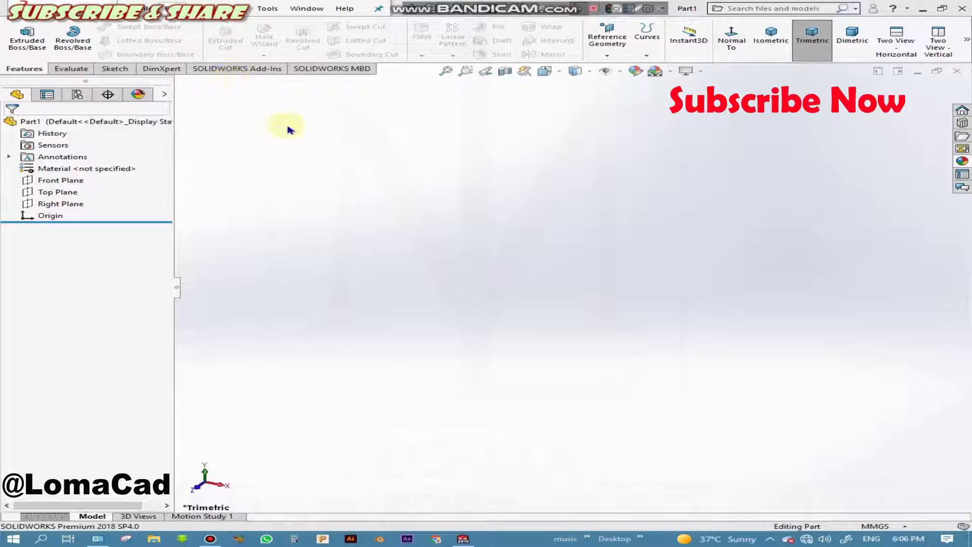
# - Sketch on the Front Plane a center rectangle anchored at the origin
pyautogui.click(115, 69)
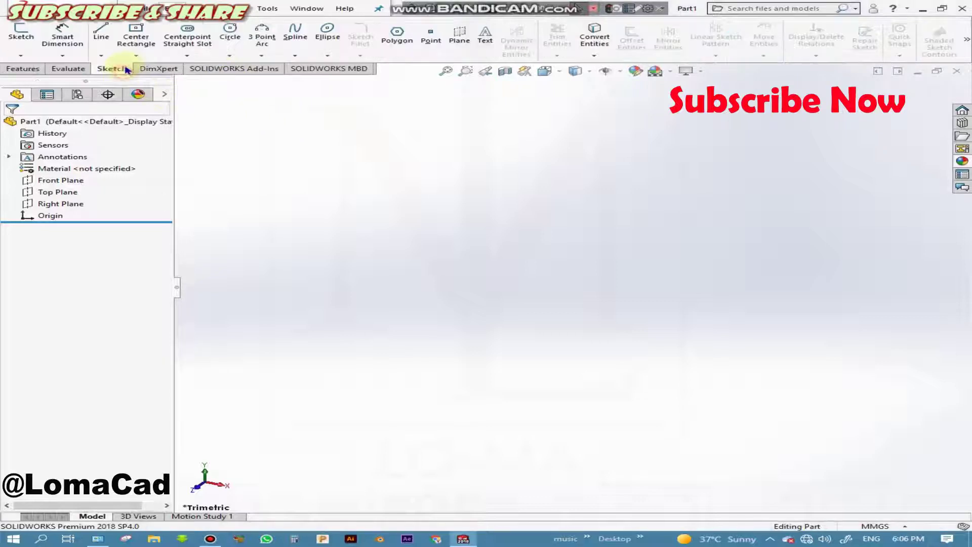
pyautogui.click(21, 33)
pyautogui.click(400, 183)
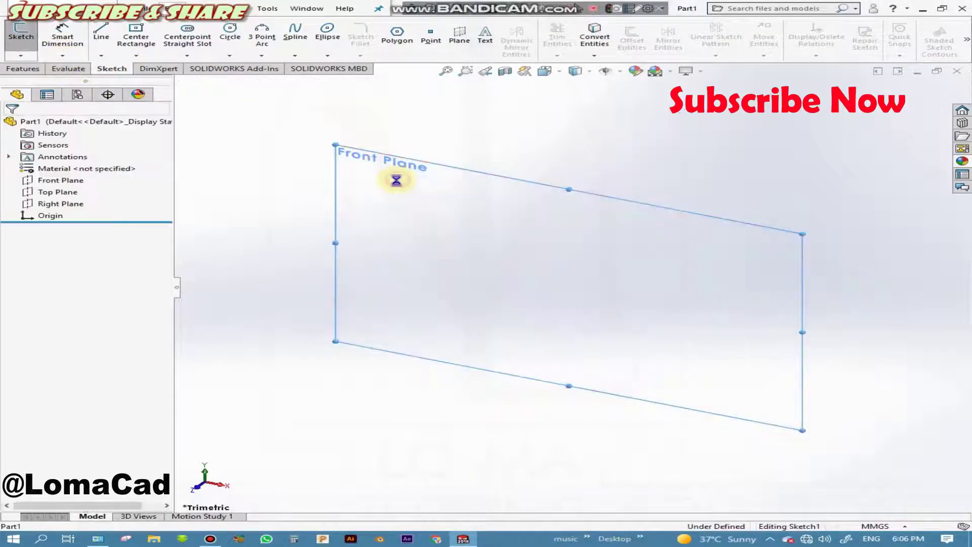
pyautogui.click(136, 38)
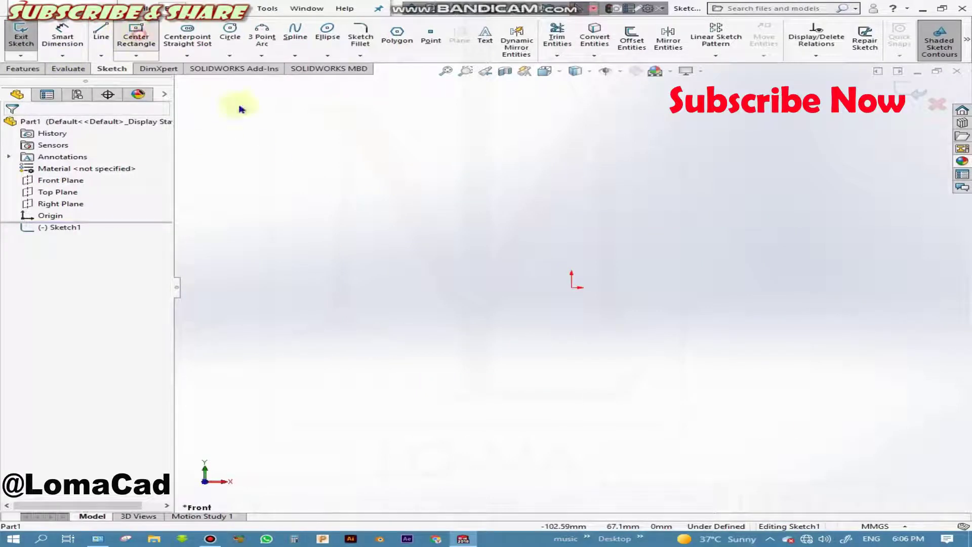
pyautogui.click(573, 287)
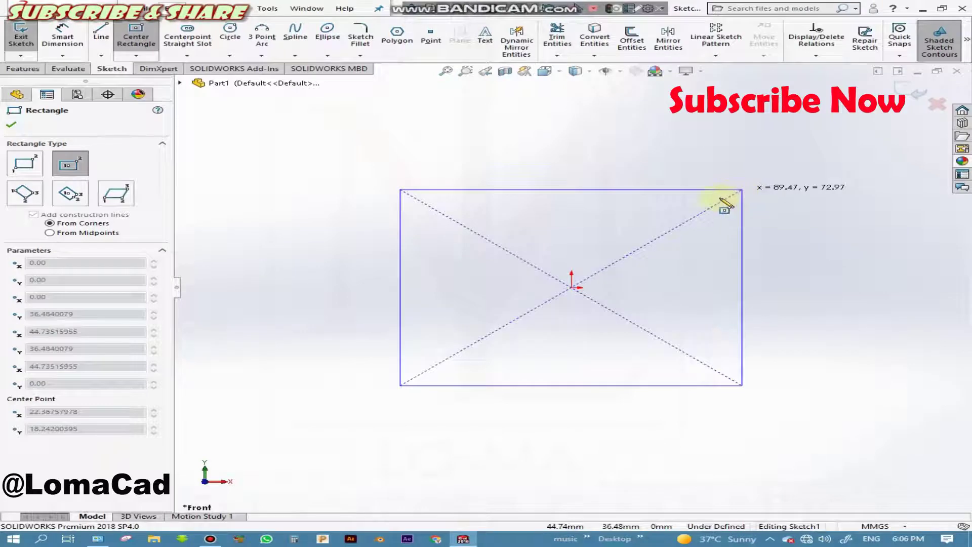
pyautogui.click(720, 199)
pyautogui.click(11, 124)
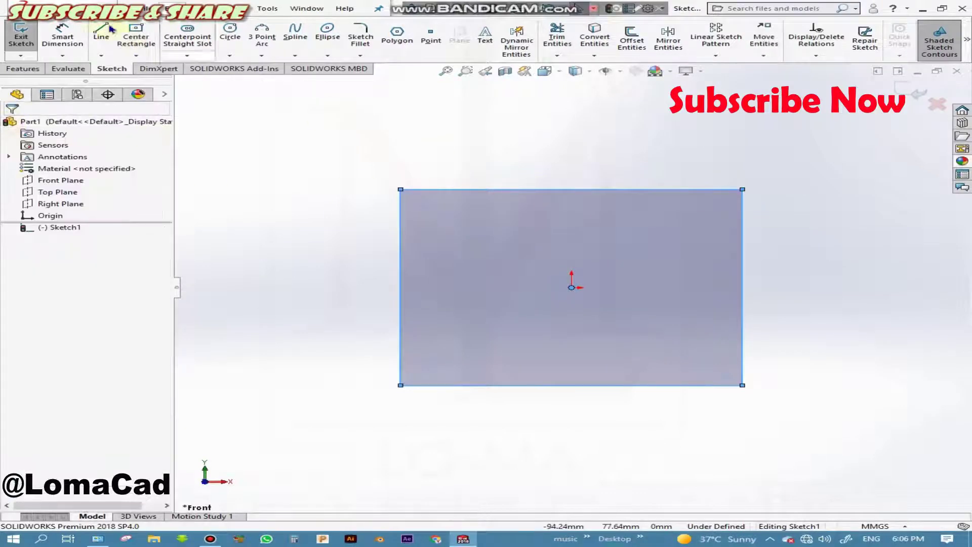
# - Dimension the rectangle 89.47 wide and 72.97 tall so it is fully defined
pyautogui.click(74, 41)
pyautogui.click(532, 190)
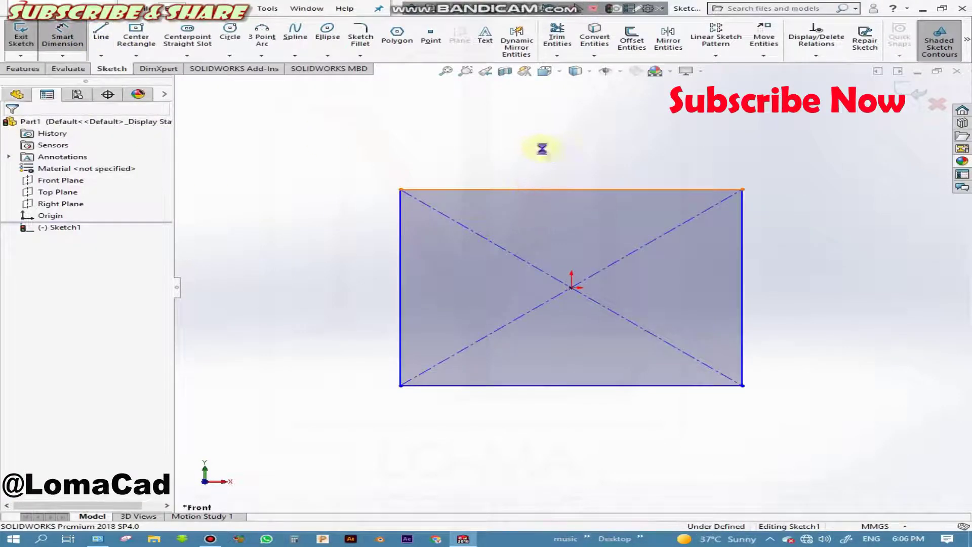
pyautogui.click(542, 169)
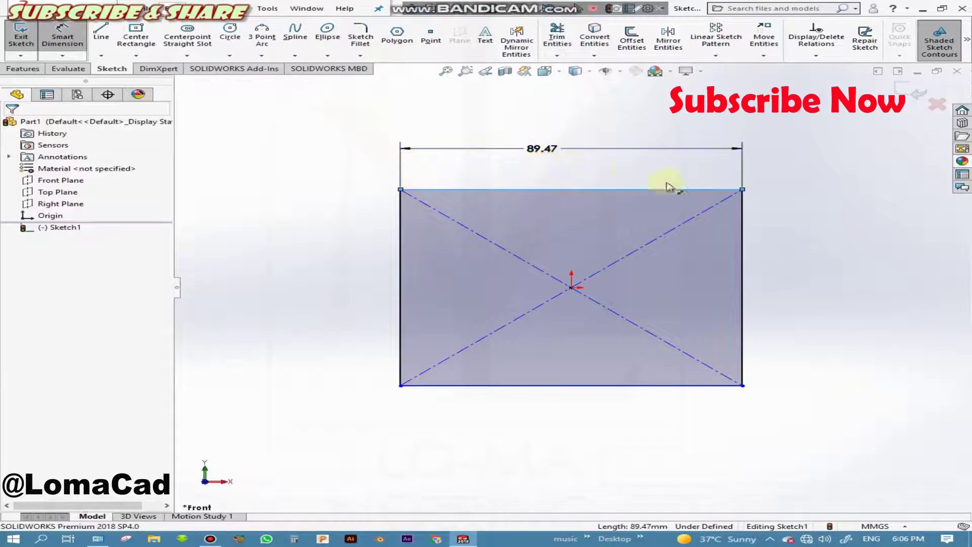
pyautogui.click(476, 134)
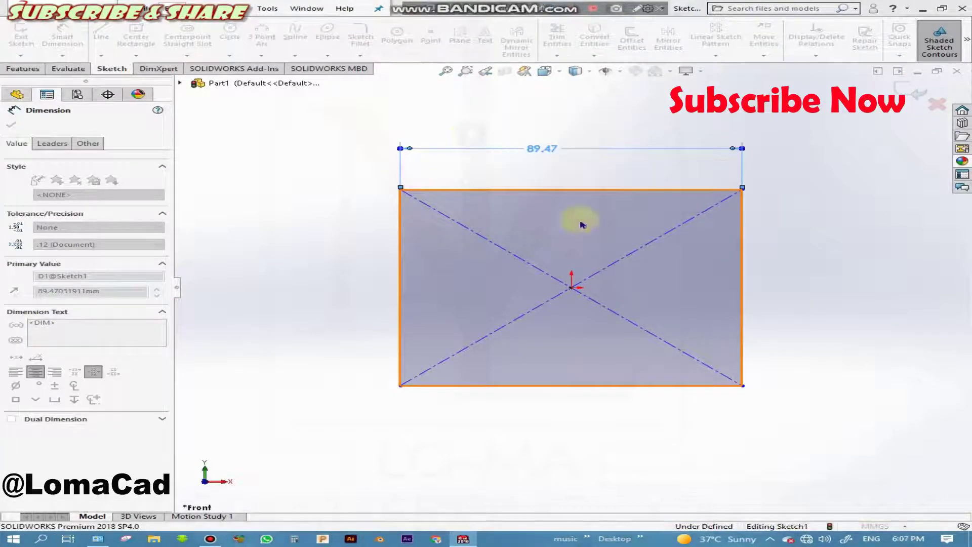
pyautogui.click(741, 274)
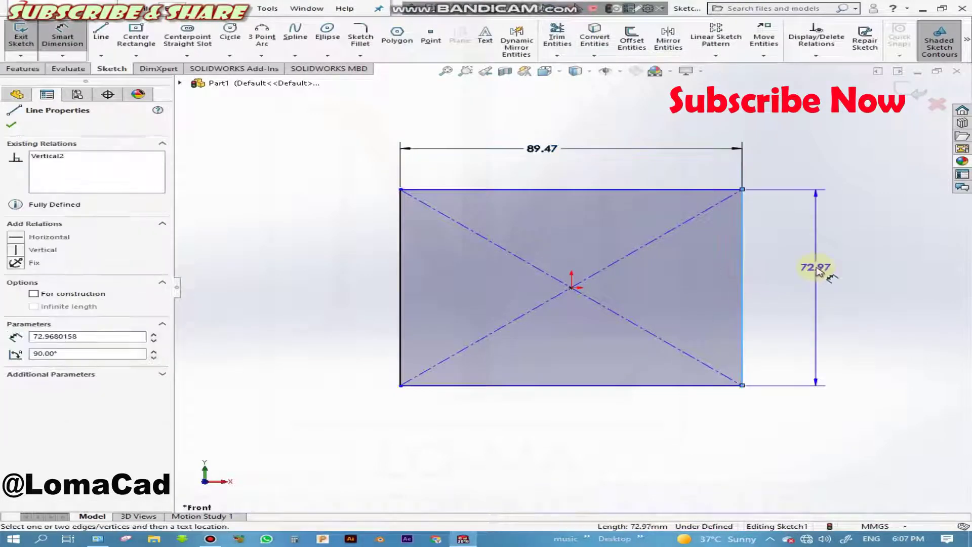
pyautogui.click(818, 278)
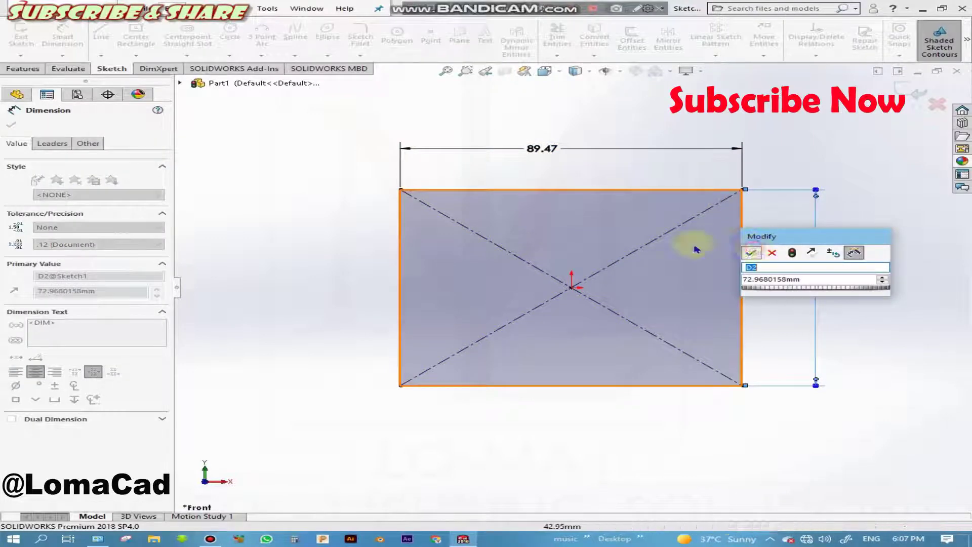
pyautogui.press('Return')
pyautogui.click(12, 125)
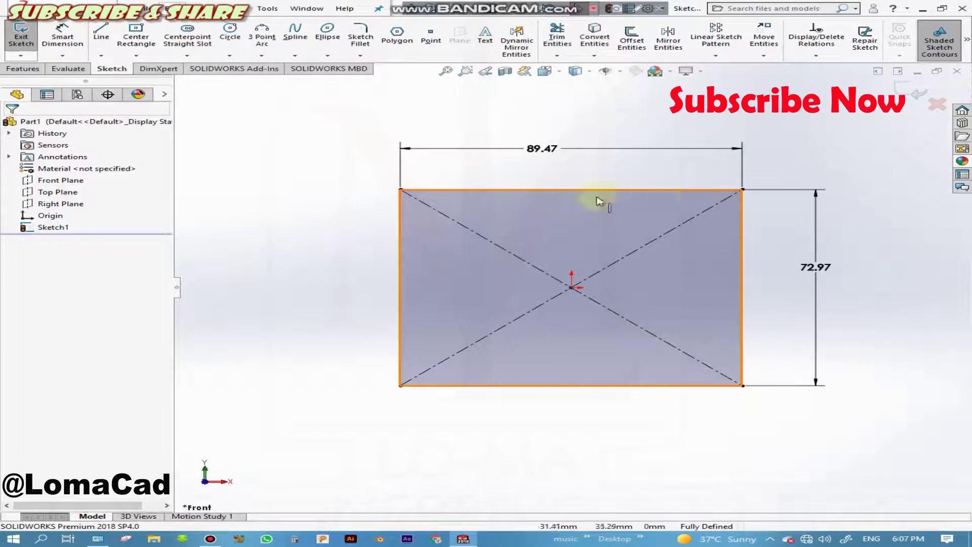
# - Extrude the rectangle sketch to a blind 68 mm depth as Boss-Extrude1
pyautogui.click(26, 71)
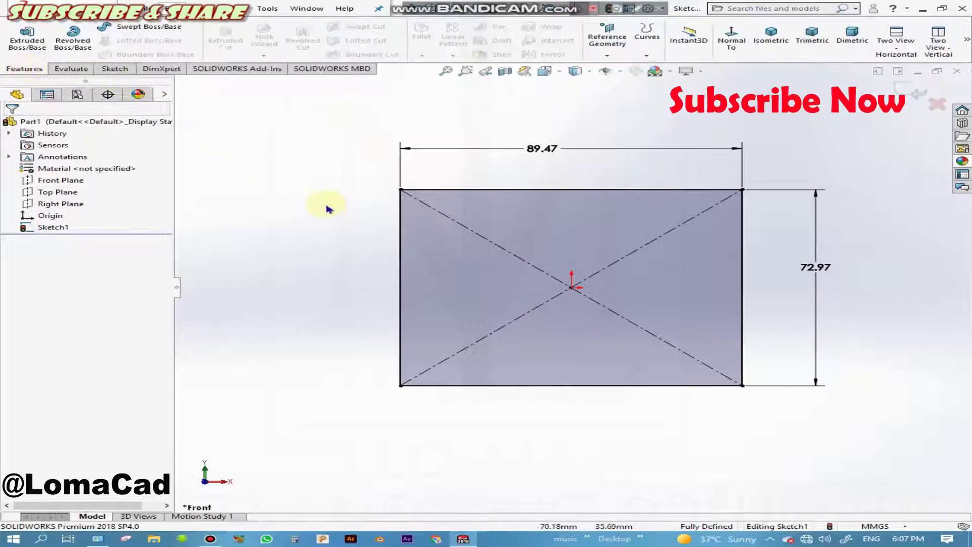
pyautogui.click(28, 37)
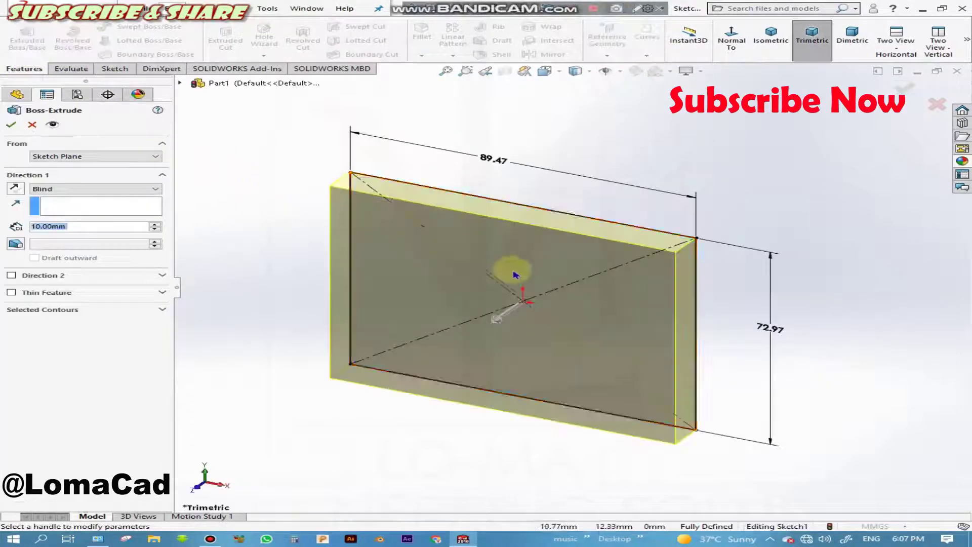
pyautogui.moveTo(512, 315); pyautogui.dragTo(437, 366)
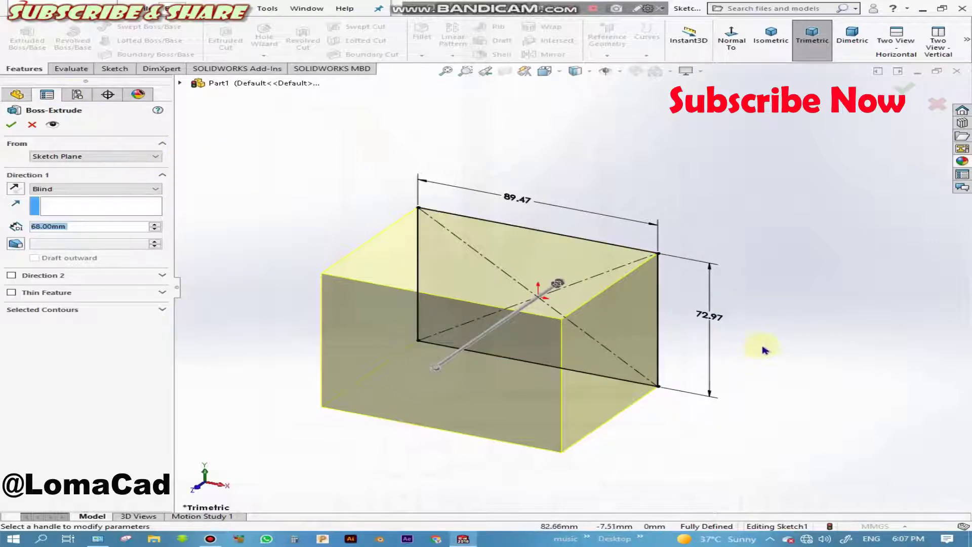
pyautogui.click(17, 126)
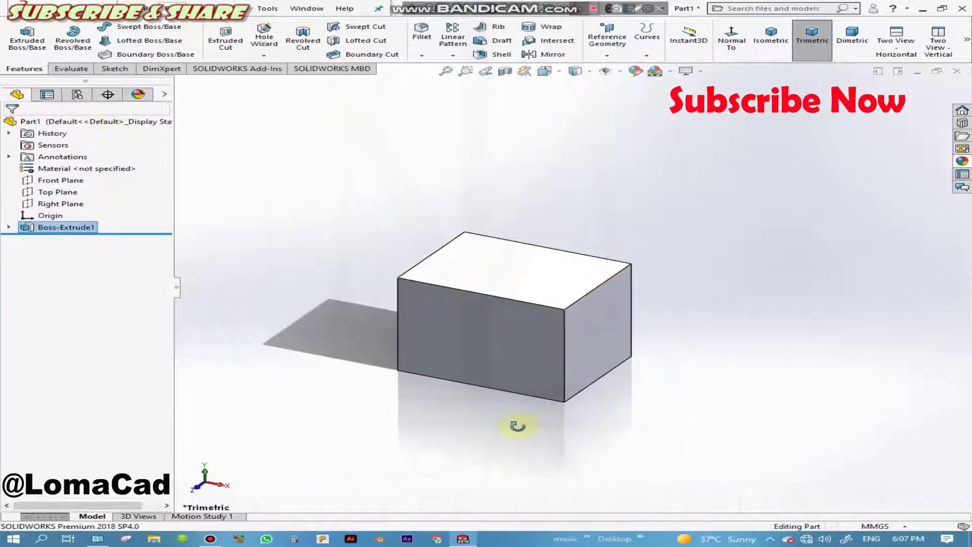
pyautogui.moveTo(518, 426)
pyautogui.mouseDown(button='middle')
pyautogui.moveTo(601, 382)
pyautogui.moveTo(575, 397)
pyautogui.moveTo(484, 394)
pyautogui.moveTo(573, 408)
pyautogui.mouseUp(button='middle')
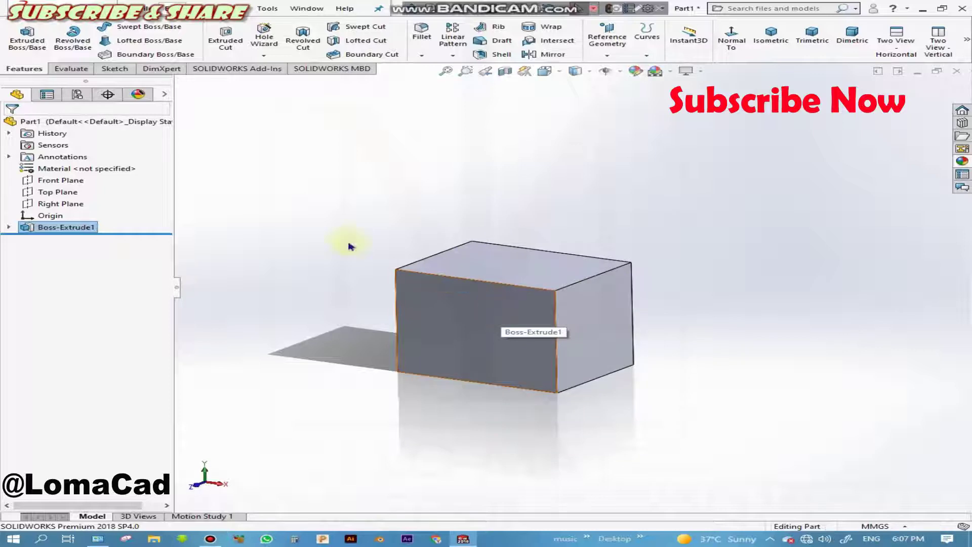
# - Start a sketch on the box's top face, viewed normal to it
pyautogui.click(519, 267)
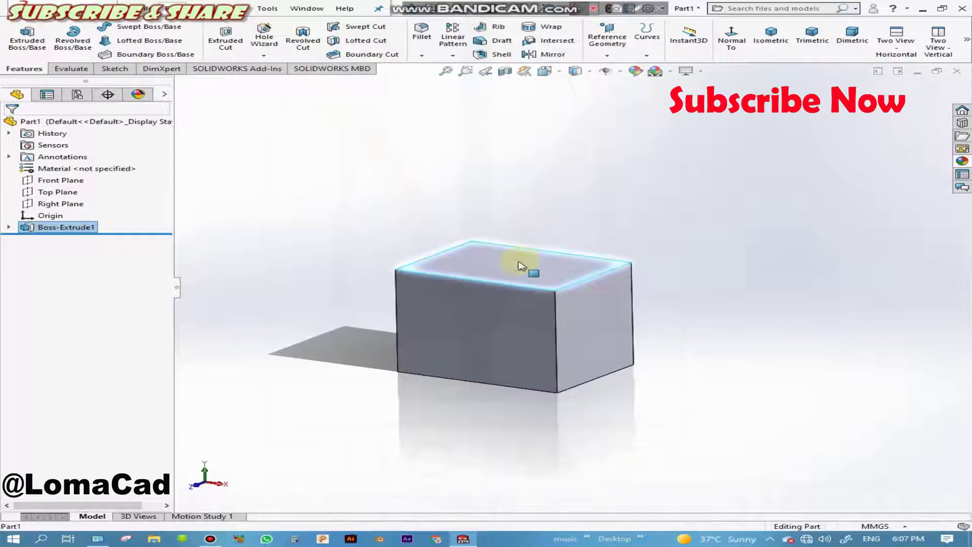
pyautogui.rightClick(521, 265)
pyautogui.click(532, 250)
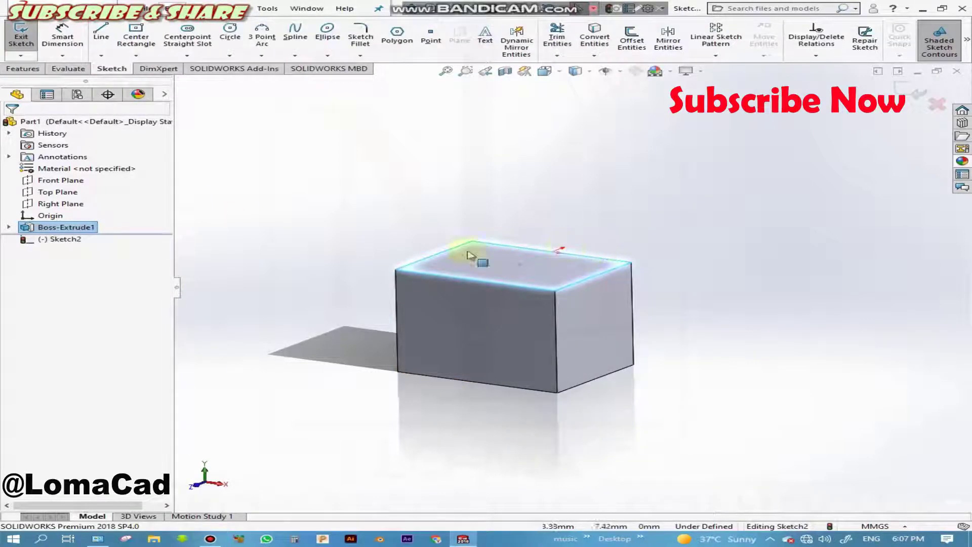
pyautogui.click(75, 242)
pyautogui.click(111, 225)
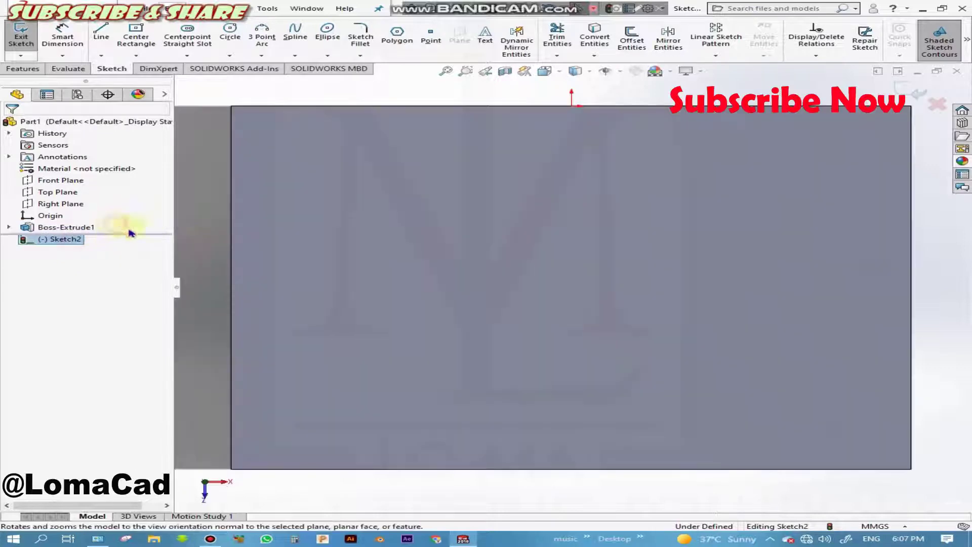
# - Draw a circle below the origin, its centre vertically aligned with the origin
pyautogui.click(232, 36)
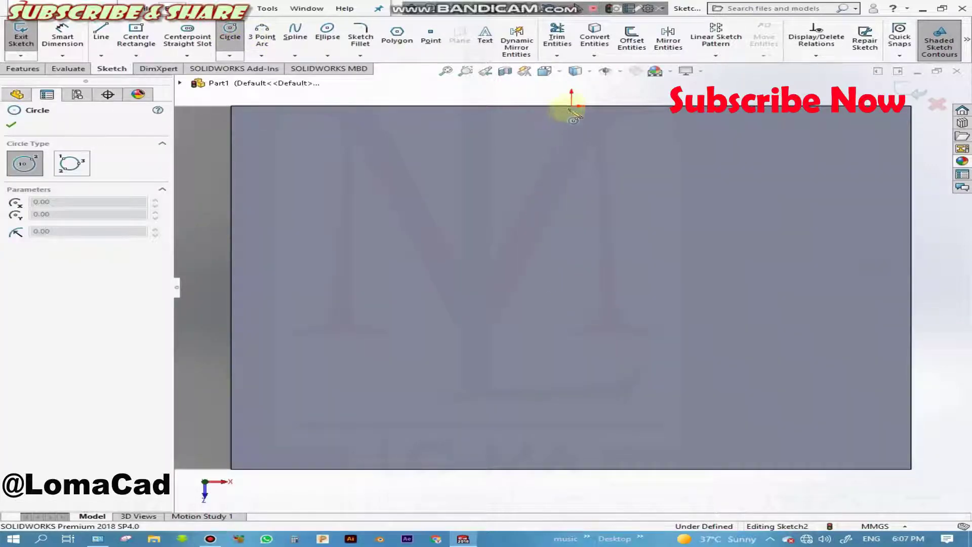
pyautogui.click(572, 290)
pyautogui.click(619, 257)
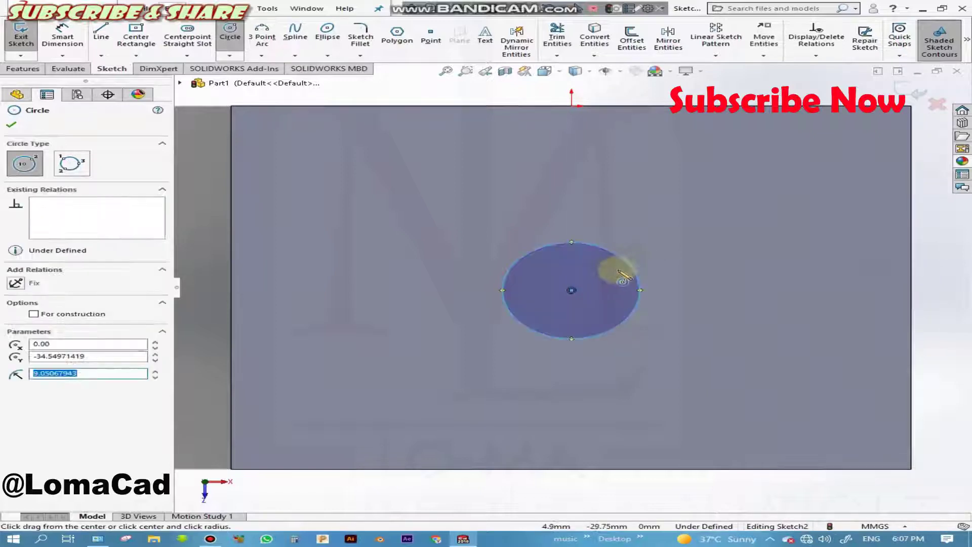
pyautogui.click(12, 124)
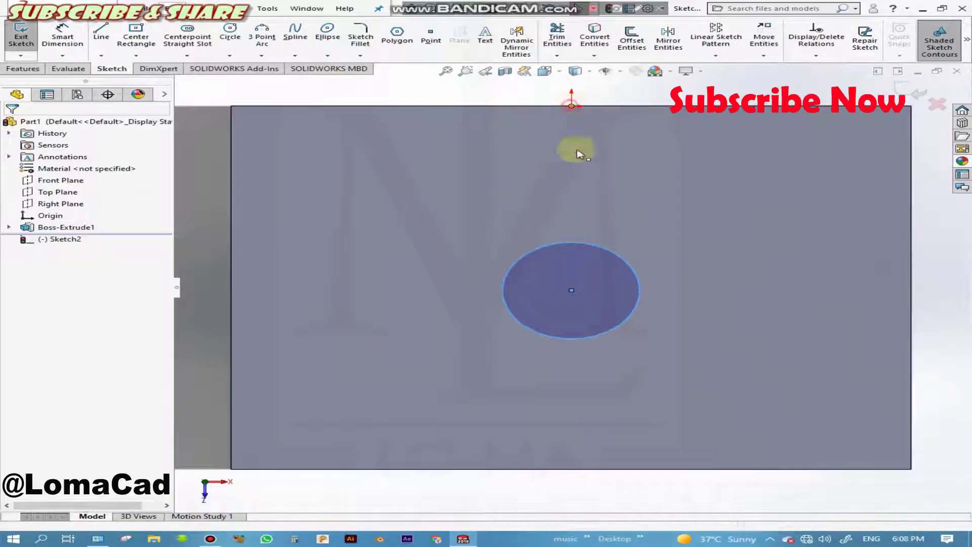
pyautogui.click(573, 292)
pyautogui.keyDown('ctrl'); pyautogui.click(578, 298); pyautogui.keyUp('ctrl')
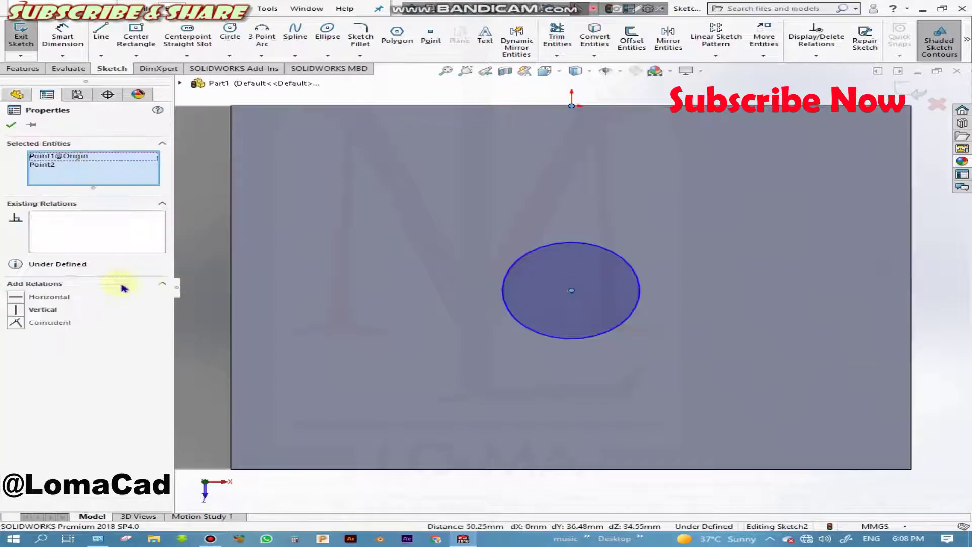
pyautogui.click(44, 312)
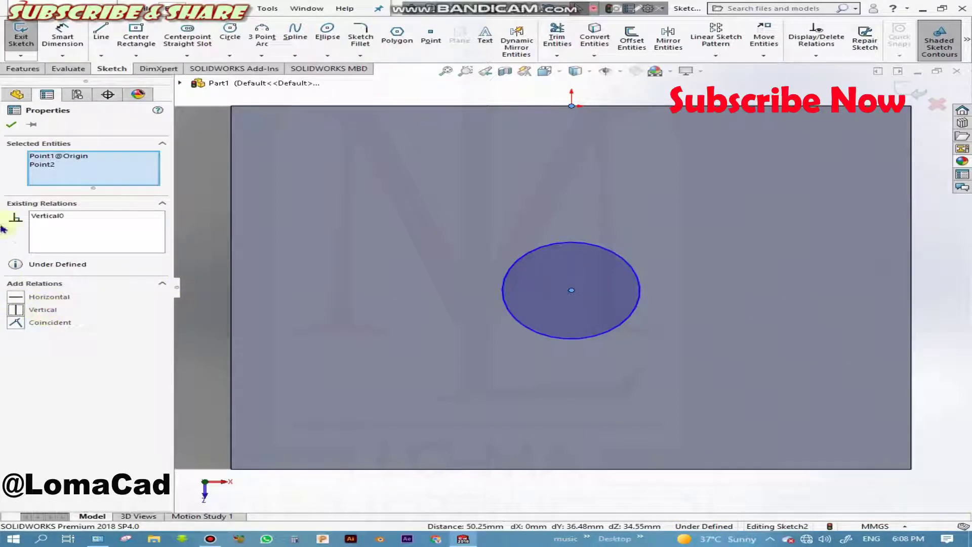
# - Dimension the circle's diameter as 18.10
pyautogui.click(10, 124)
pyautogui.click(62, 33)
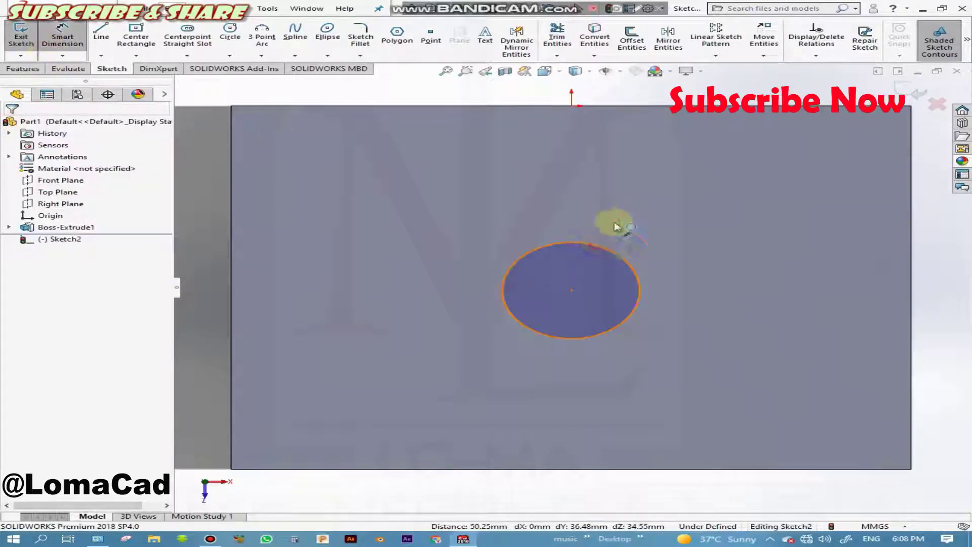
pyautogui.click(611, 253)
pyautogui.click(654, 218)
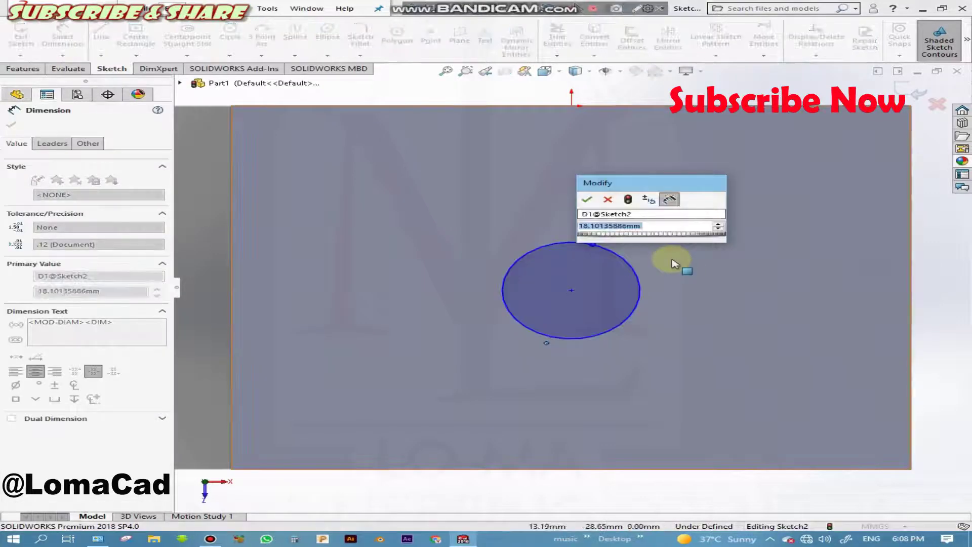
pyautogui.click(587, 200)
pyautogui.click(227, 200)
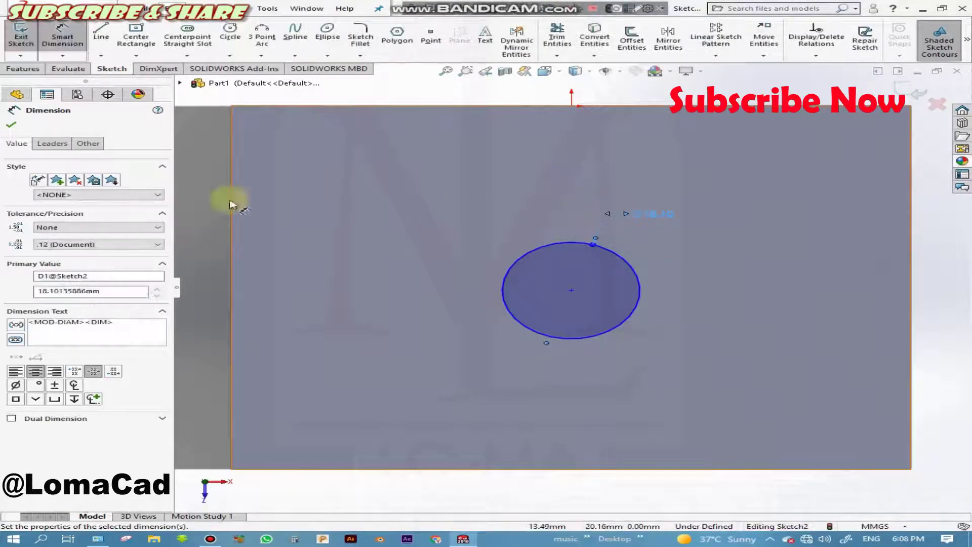
pyautogui.click(552, 295)
pyautogui.click(46, 36)
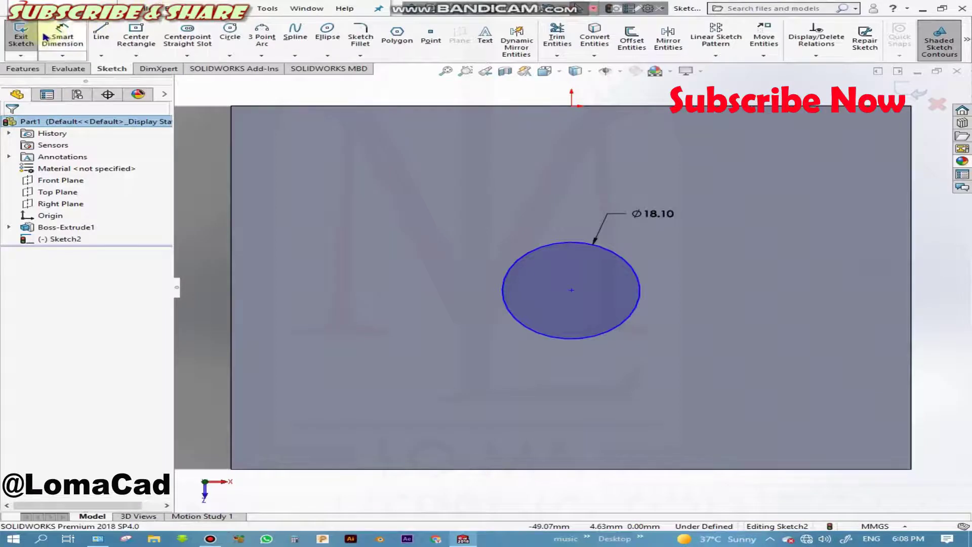
# - Dimension the circle centre 33.45 from the face's bottom edge
pyautogui.click(71, 36)
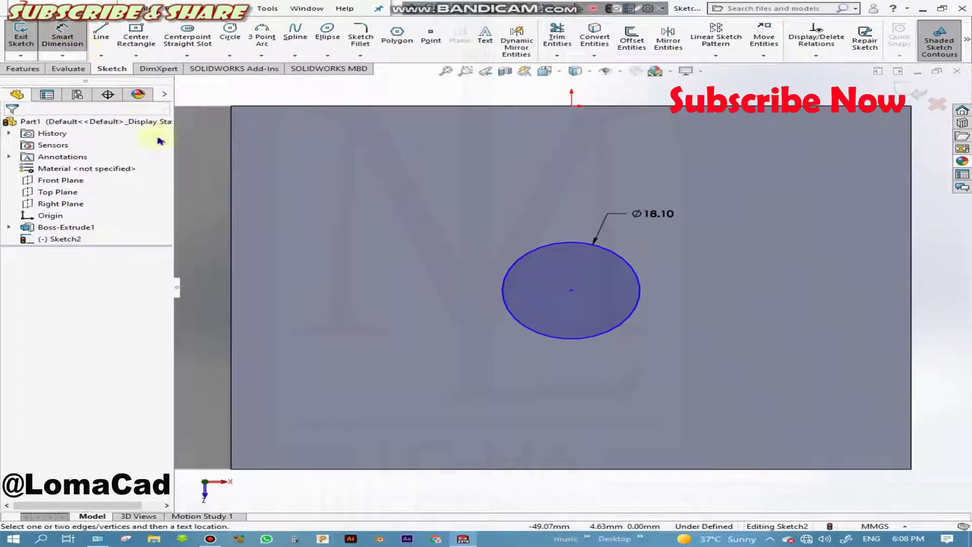
pyautogui.click(571, 292)
pyautogui.click(570, 467)
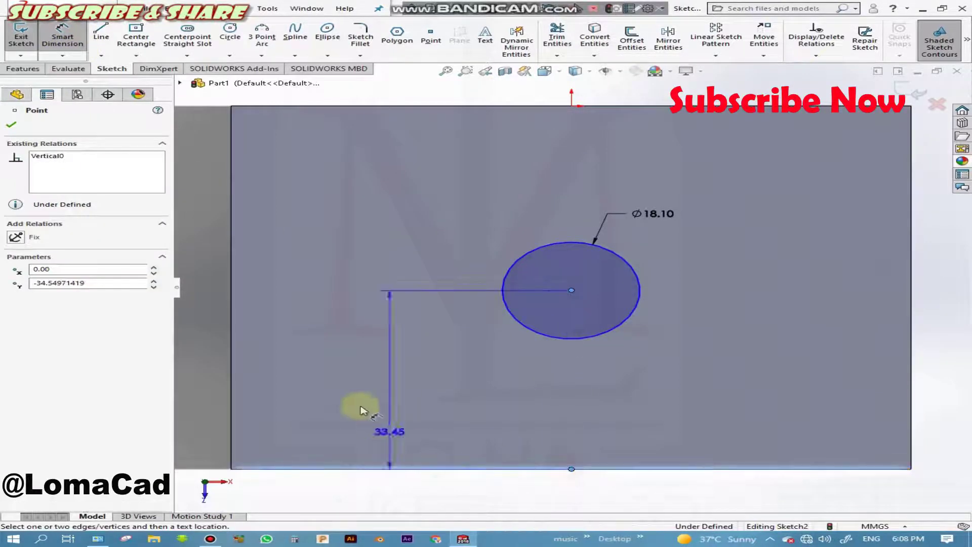
pyautogui.click(212, 355)
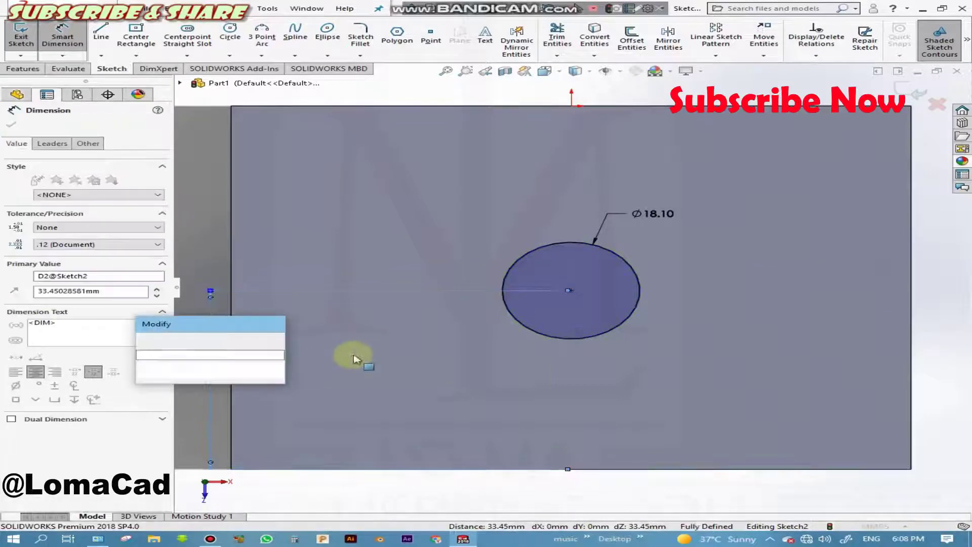
pyautogui.click(143, 341)
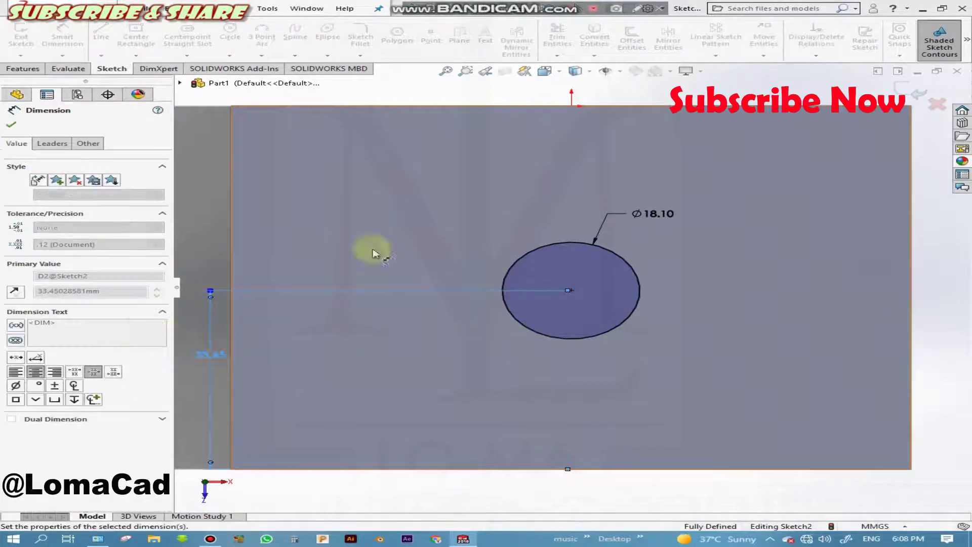
pyautogui.click(12, 125)
pyautogui.moveTo(617, 446)
pyautogui.mouseDown(button='middle')
pyautogui.moveTo(576, 353)
pyautogui.moveTo(646, 401)
pyautogui.mouseUp(button='middle')
pyautogui.scroll(5, 619, 391)
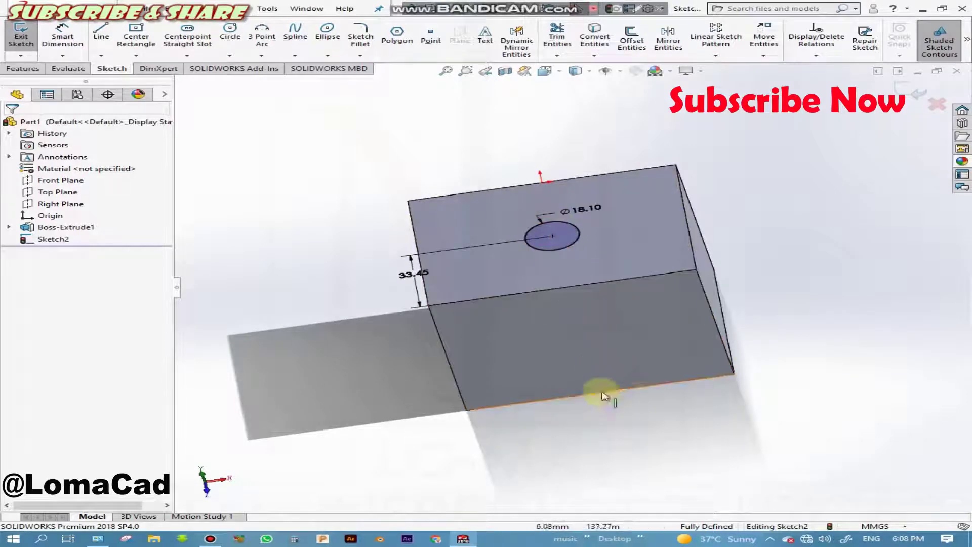
# - Start an Extruded Cut from the circle and preview it as Through All
pyautogui.click(16, 70)
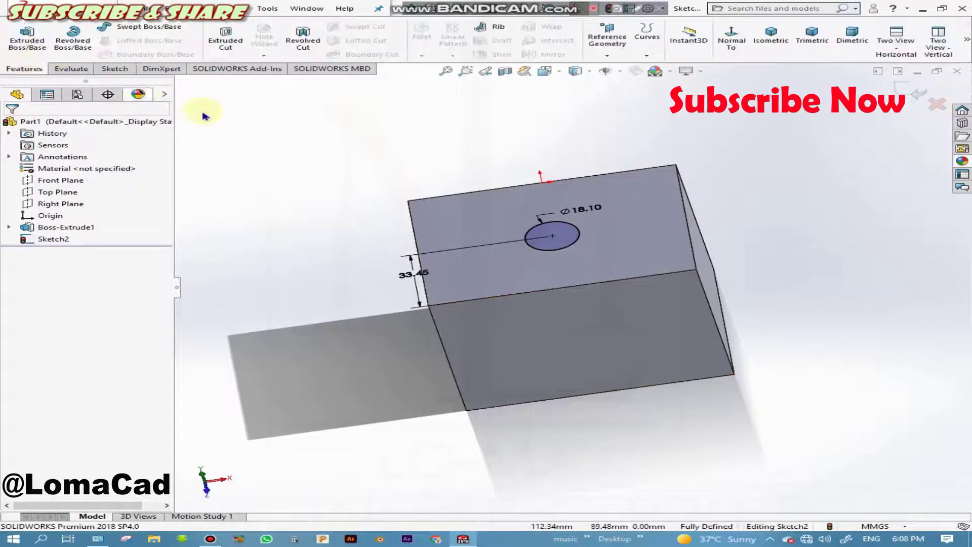
pyautogui.click(228, 51)
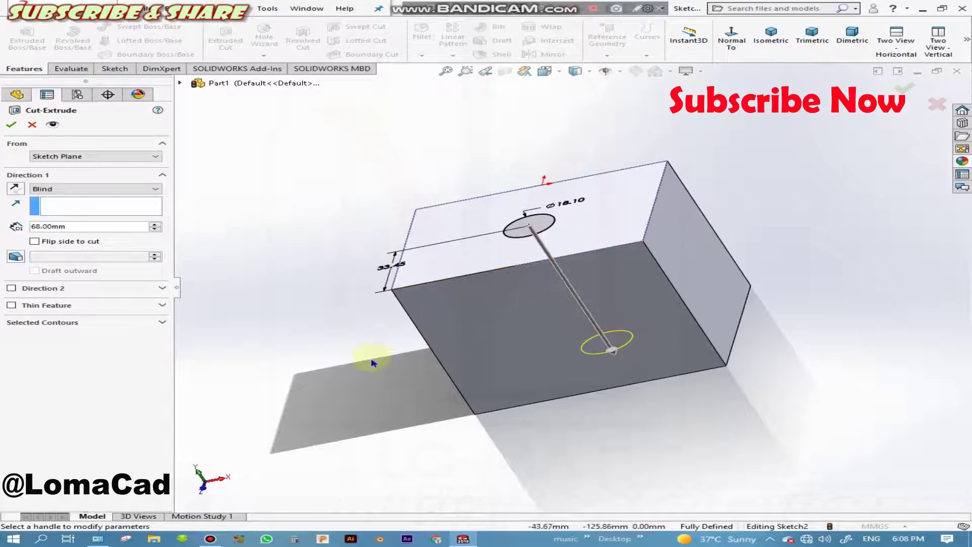
pyautogui.moveTo(374, 358)
pyautogui.mouseDown(button='middle')
pyautogui.moveTo(358, 341)
pyautogui.moveTo(297, 318)
pyautogui.mouseUp(button='middle')
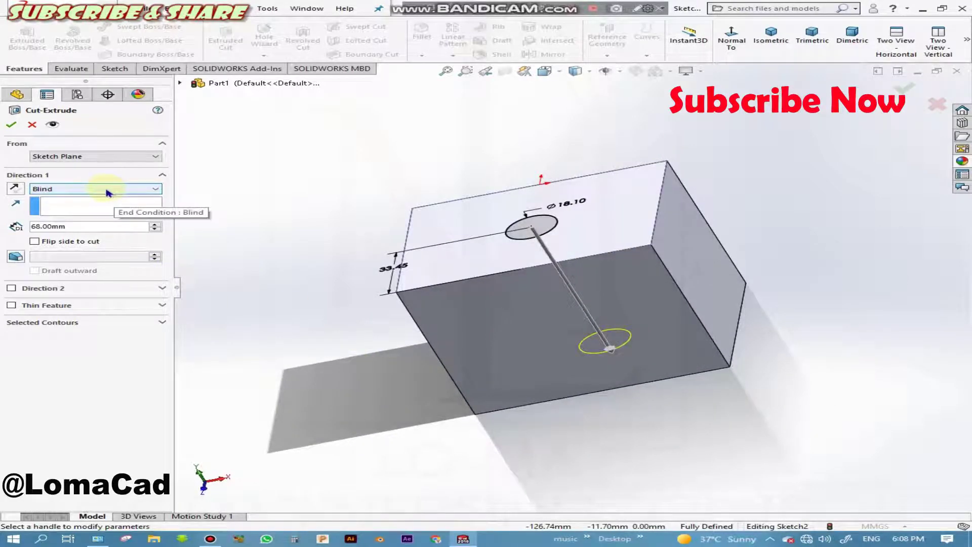
pyautogui.click(94, 190)
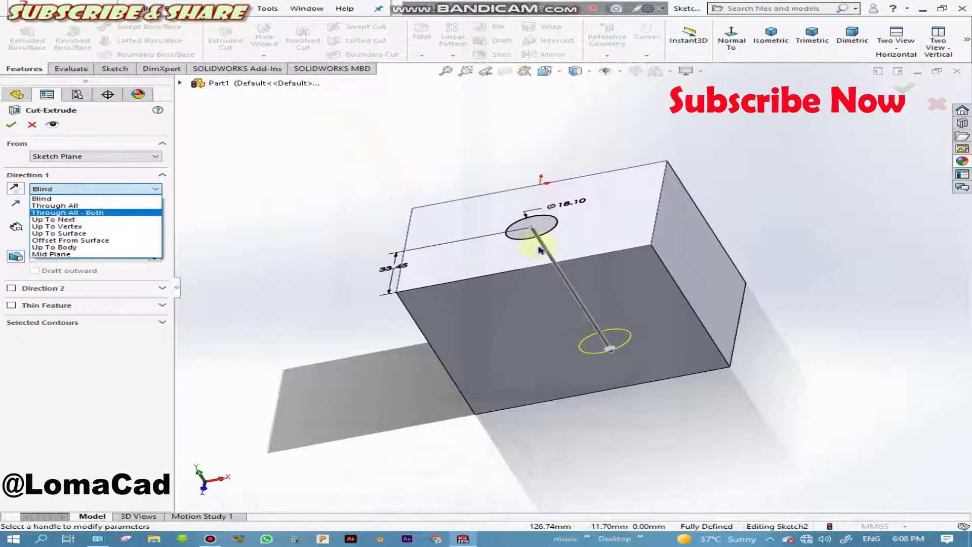
pyautogui.click(70, 207)
pyautogui.moveTo(554, 355); pyautogui.dragTo(494, 236, button='middle')
# - Preview the cut with Through All-Both and Up To Next end conditions
pyautogui.click(152, 188)
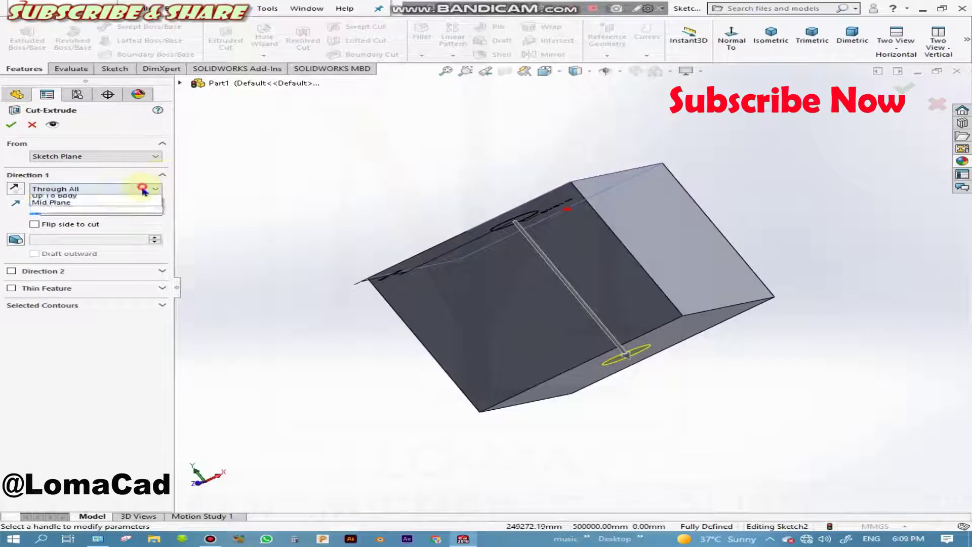
pyautogui.click(106, 203)
pyautogui.click(97, 214)
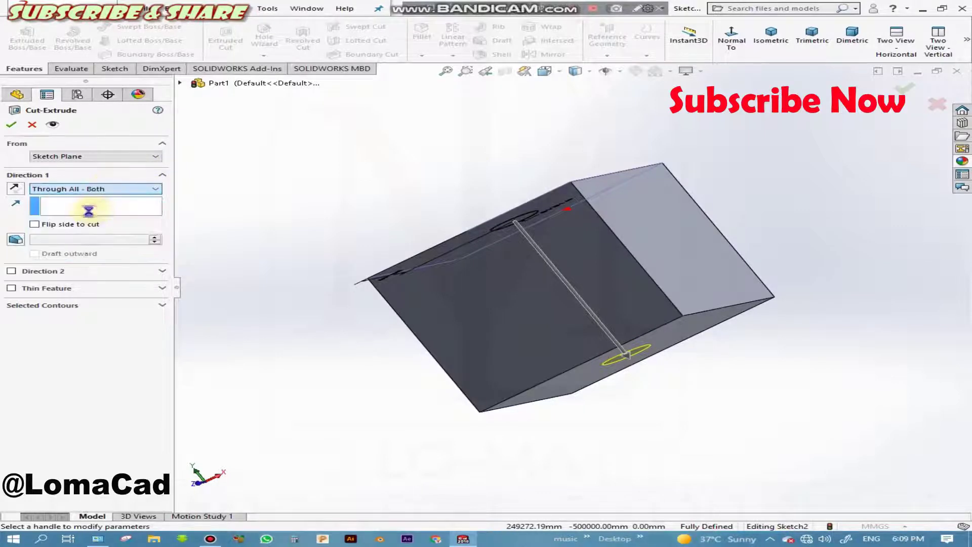
pyautogui.moveTo(441, 373); pyautogui.dragTo(460, 395, button='middle')
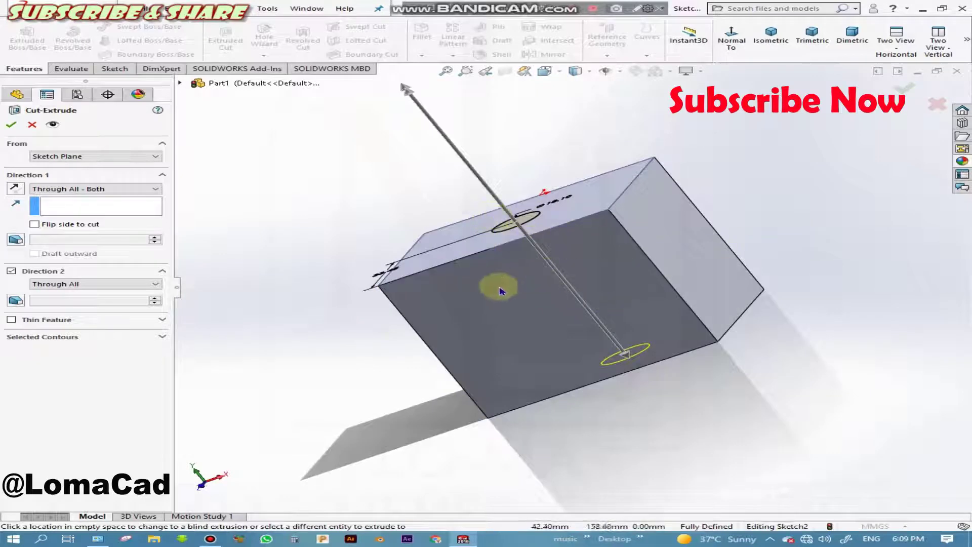
pyautogui.click(121, 190)
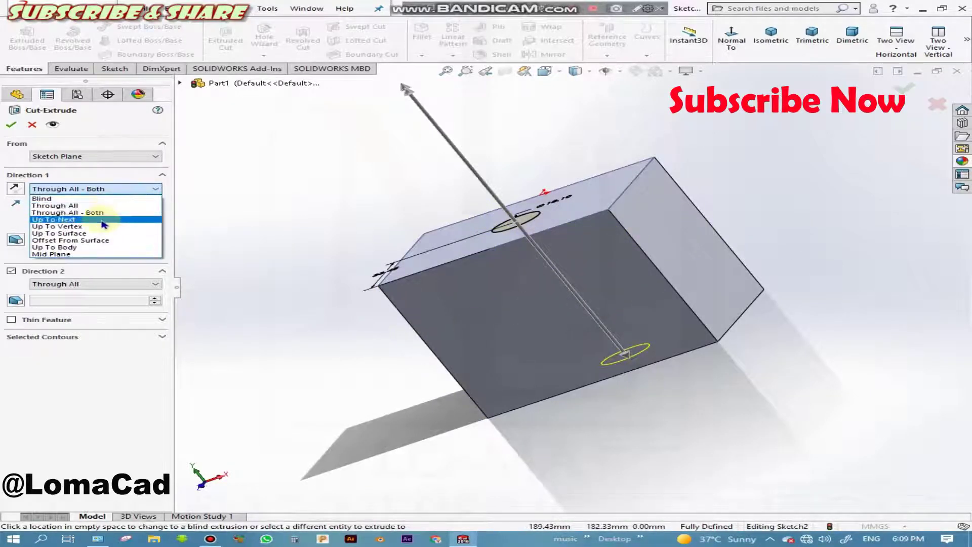
pyautogui.click(103, 224)
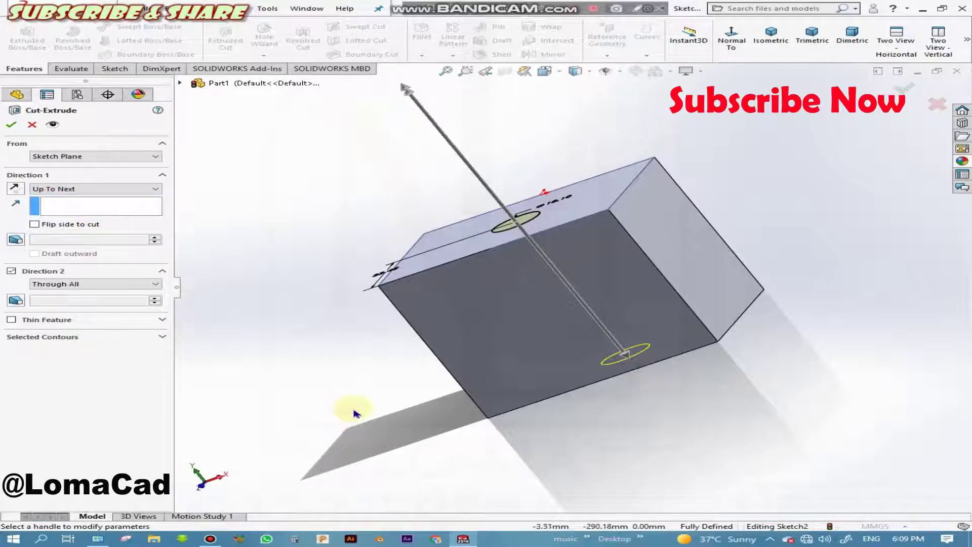
pyautogui.moveTo(354, 408)
pyautogui.mouseDown(button='middle')
pyautogui.moveTo(325, 389)
pyautogui.moveTo(504, 288)
pyautogui.moveTo(507, 472)
pyautogui.moveTo(582, 341)
pyautogui.moveTo(572, 340)
pyautogui.moveTo(560, 217)
pyautogui.mouseUp(button='middle')
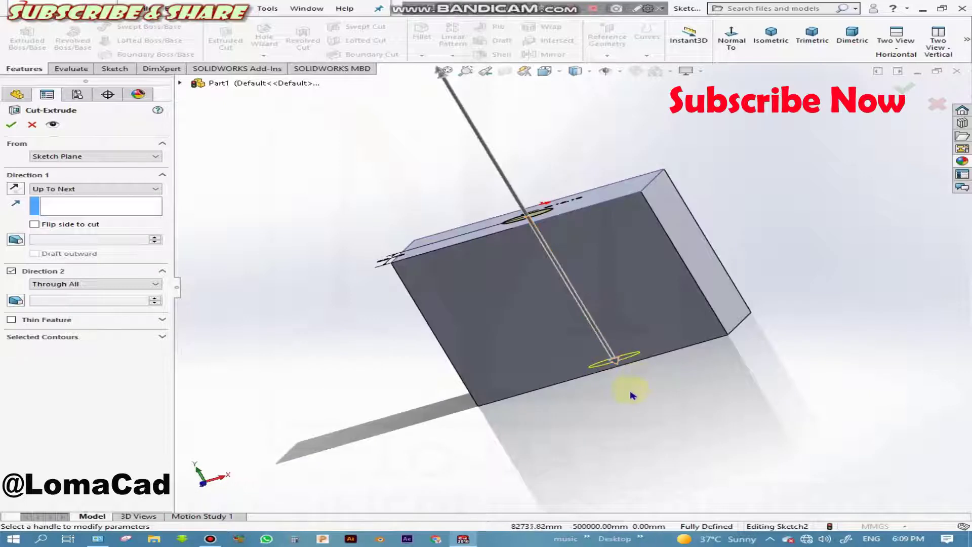
pyautogui.moveTo(629, 391)
pyautogui.mouseDown(button='middle')
pyautogui.moveTo(606, 375)
pyautogui.moveTo(597, 387)
pyautogui.moveTo(623, 378)
pyautogui.mouseUp(button='middle')
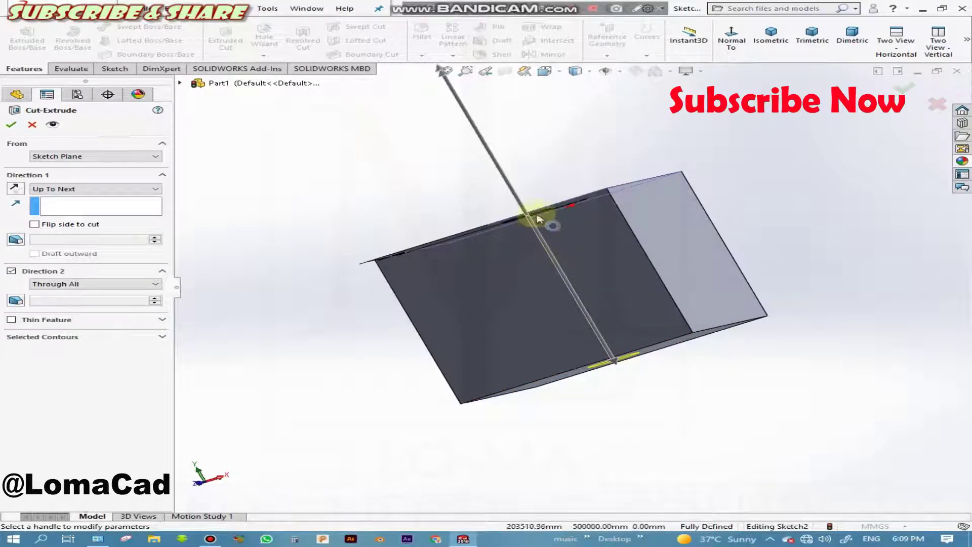
# - Preview the cut with Up To Vertex and Up To Surface end conditions
pyautogui.click(124, 189)
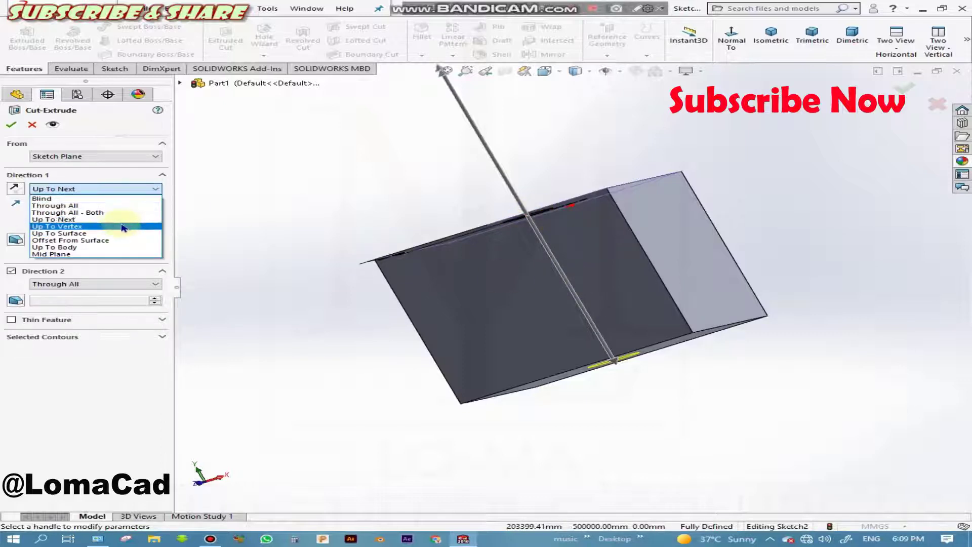
pyautogui.click(123, 226)
pyautogui.moveTo(269, 380)
pyautogui.mouseDown(button='middle')
pyautogui.moveTo(298, 422)
pyautogui.moveTo(314, 406)
pyautogui.mouseUp(button='middle')
pyautogui.click(114, 191)
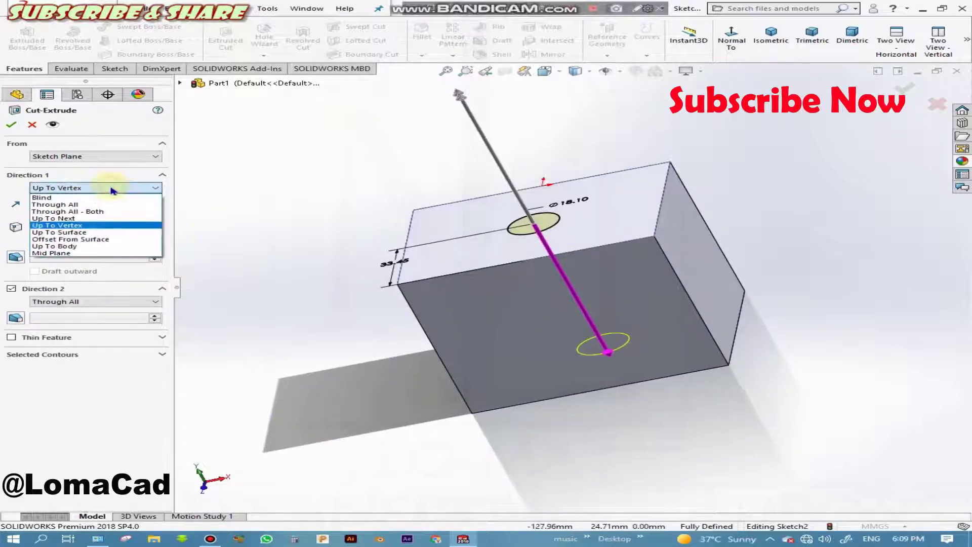
pyautogui.click(115, 232)
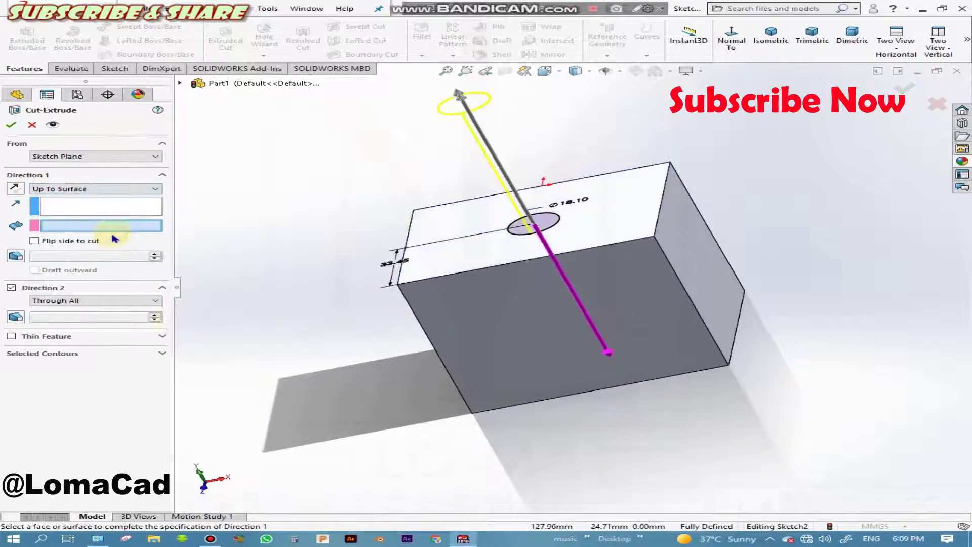
pyautogui.moveTo(268, 387); pyautogui.dragTo(245, 319, button='middle')
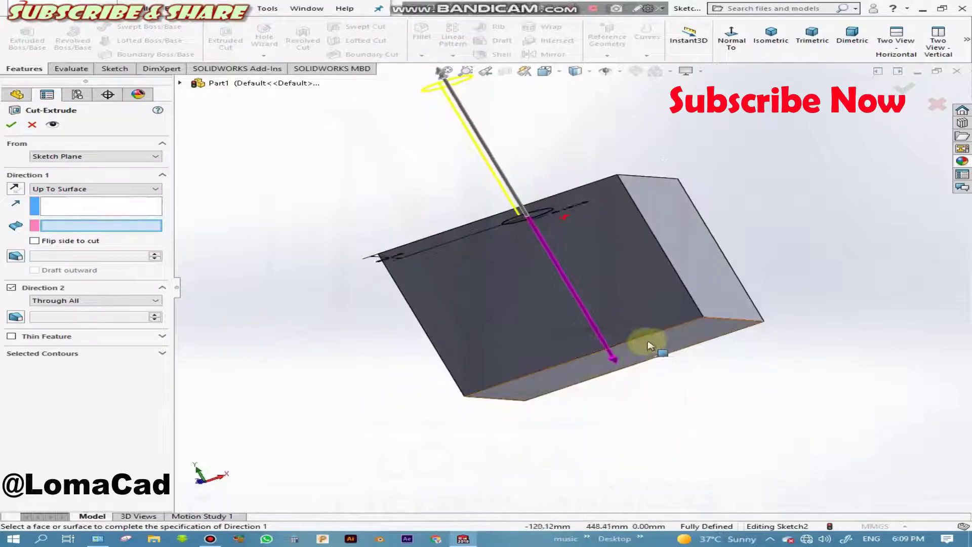
pyautogui.moveTo(643, 365); pyautogui.dragTo(490, 101, button='middle')
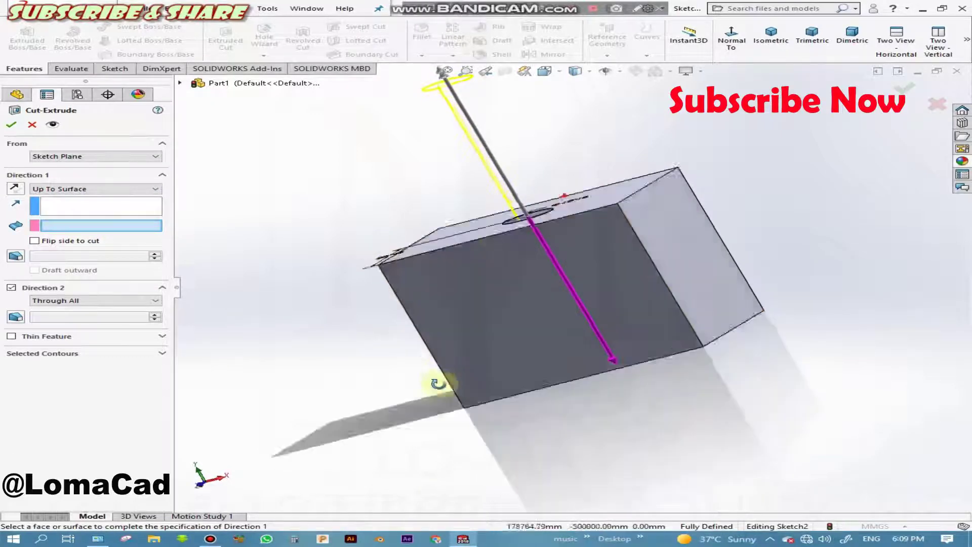
# - Set the cut to Offset From Surface, 50 mm from the bottom face
pyautogui.click(112, 189)
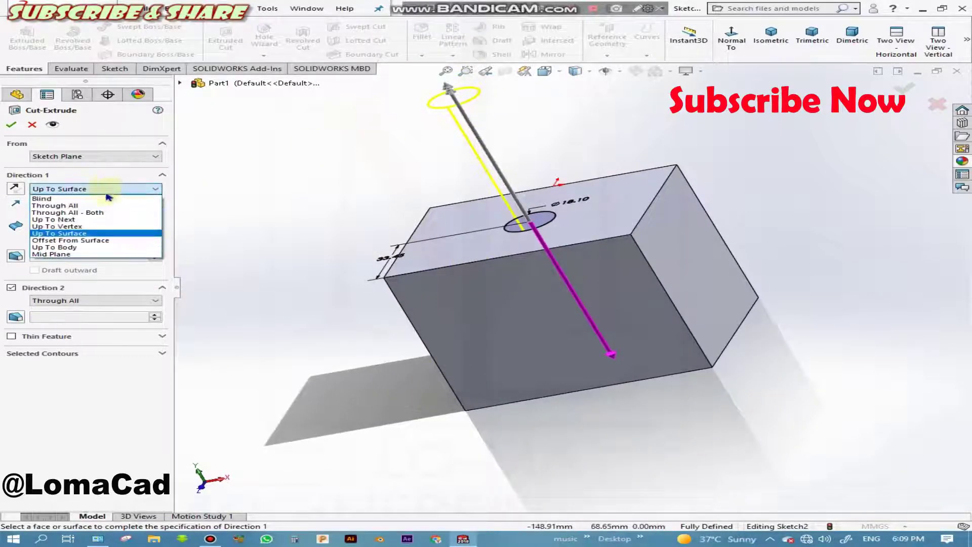
pyautogui.click(102, 241)
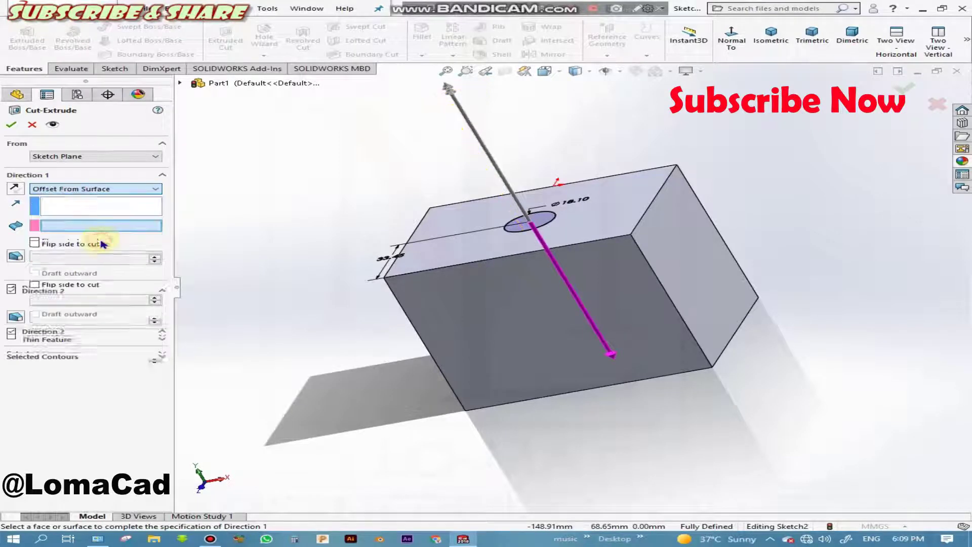
pyautogui.moveTo(438, 453)
pyautogui.mouseDown(button='middle')
pyautogui.moveTo(412, 386)
pyautogui.moveTo(434, 358)
pyautogui.mouseUp(button='middle')
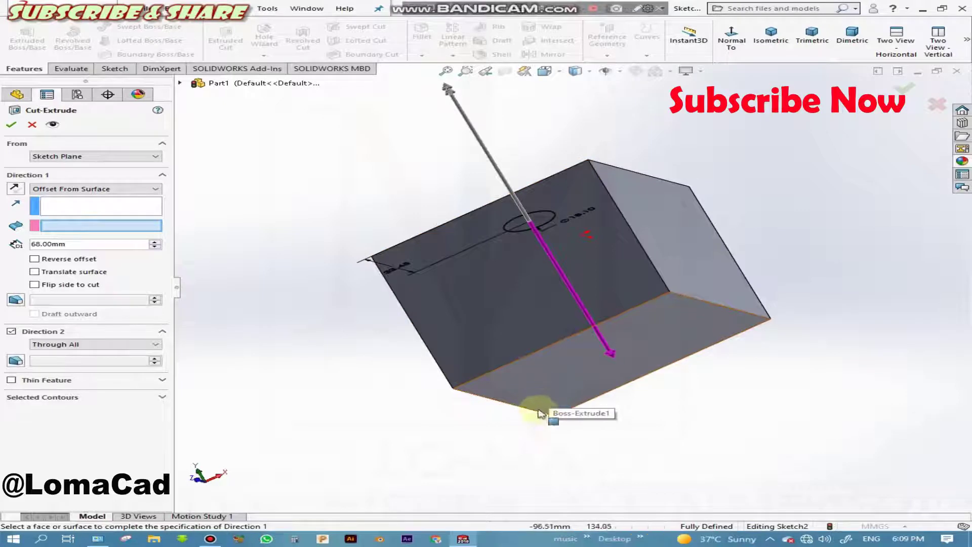
pyautogui.click(554, 372)
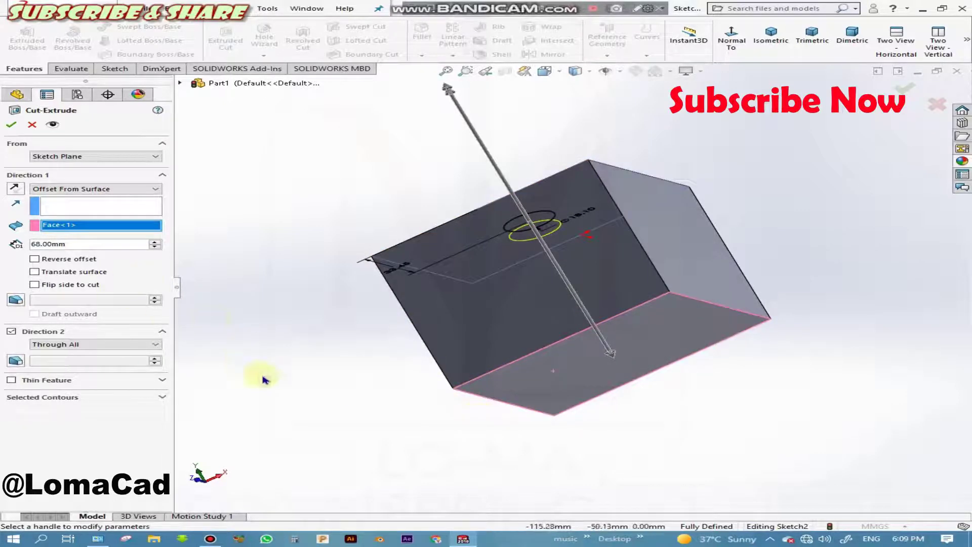
pyautogui.moveTo(264, 380); pyautogui.dragTo(293, 402, button='middle')
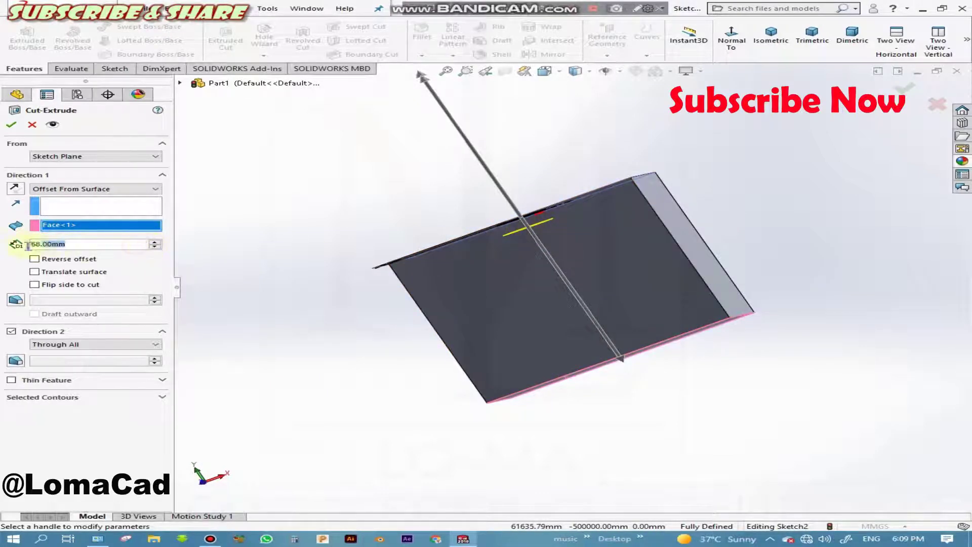
pyautogui.write('50')
pyautogui.press('Return')
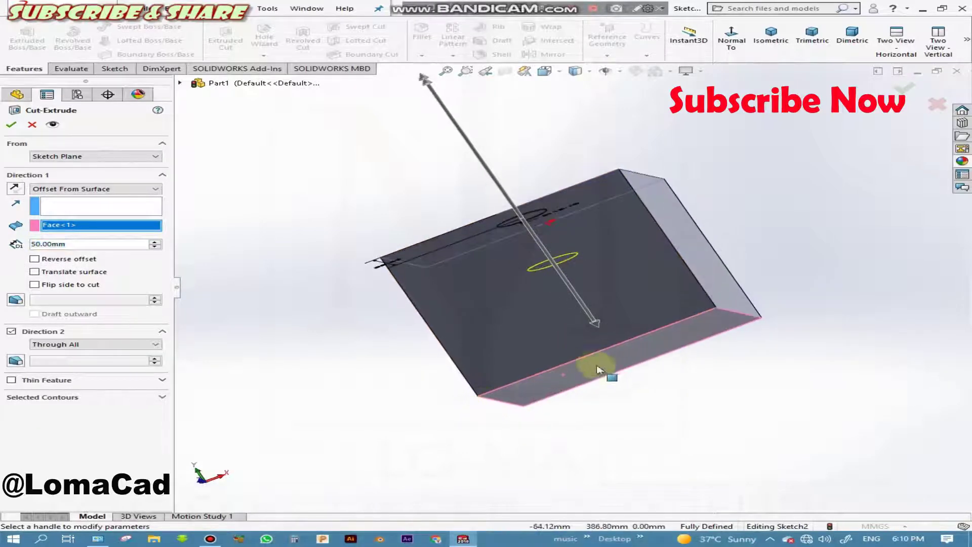
# - Change the cut to Blind at 42 mm depth and confirm Cut-Extrude1
pyautogui.click(139, 191)
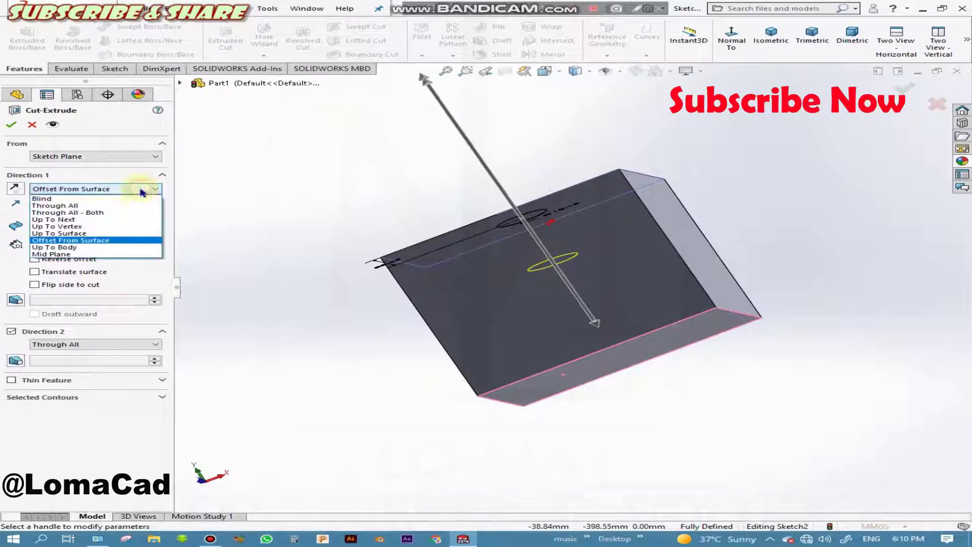
pyautogui.click(128, 253)
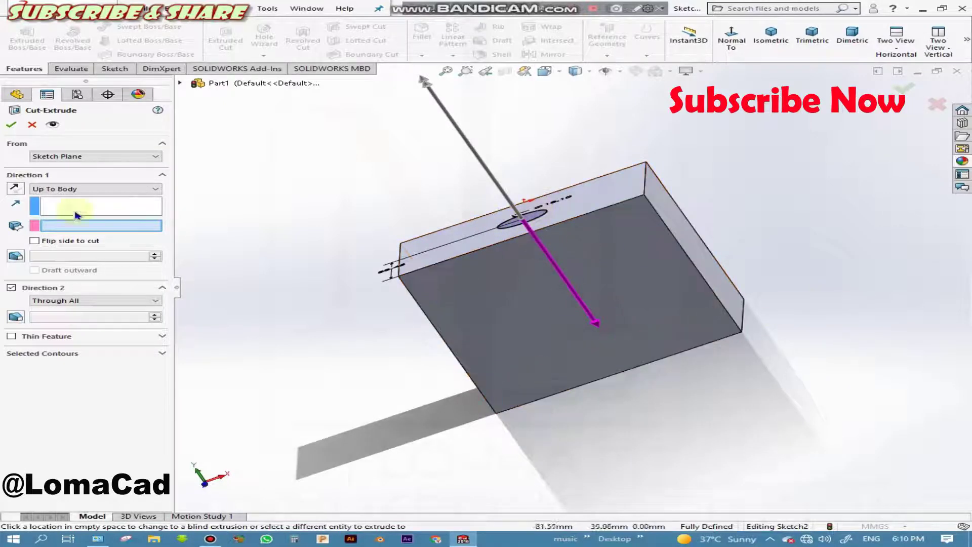
pyautogui.click(56, 191)
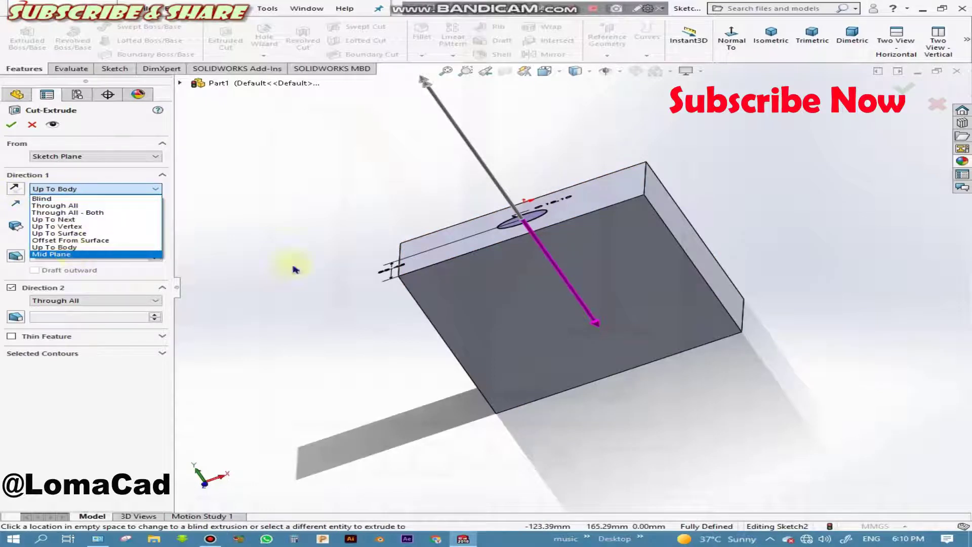
pyautogui.click(312, 297)
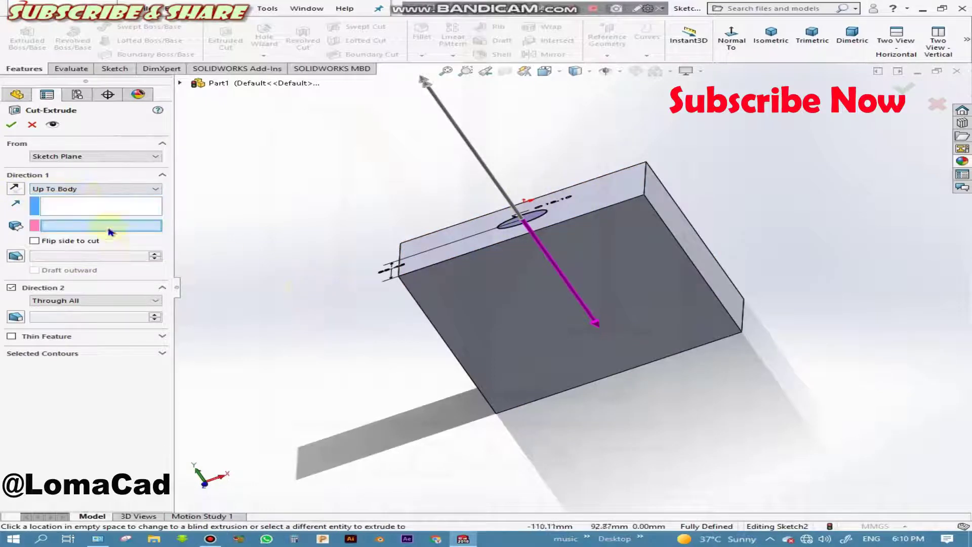
pyautogui.click(106, 189)
pyautogui.click(106, 199)
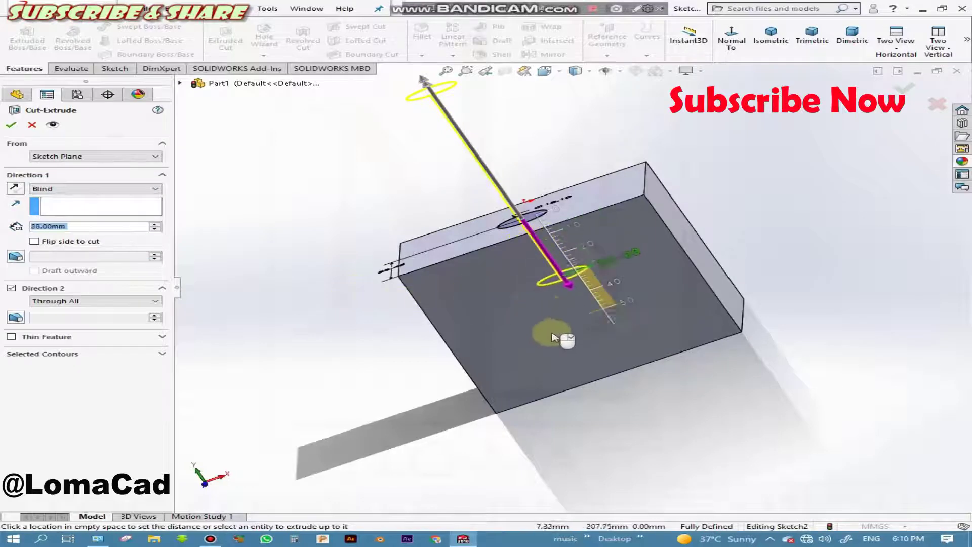
pyautogui.click(540, 311)
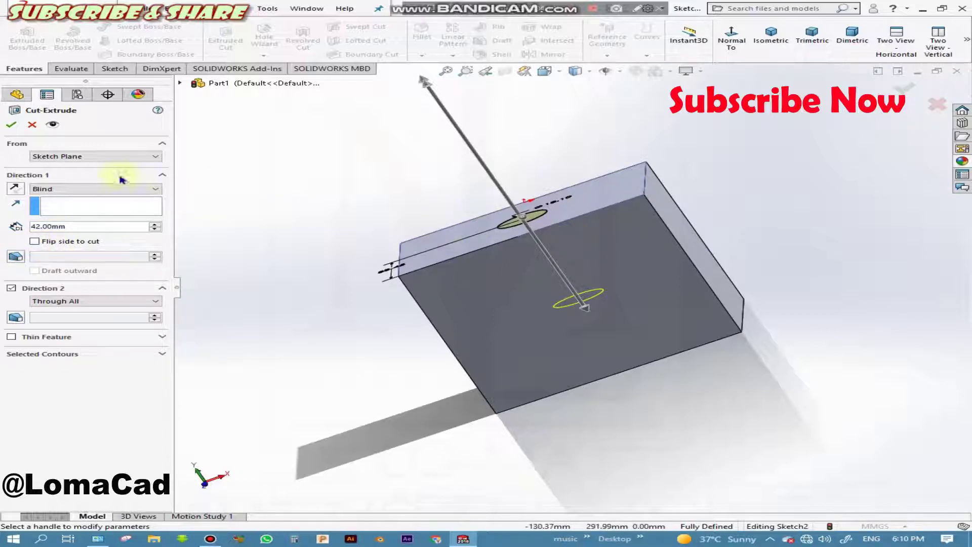
pyautogui.click(12, 125)
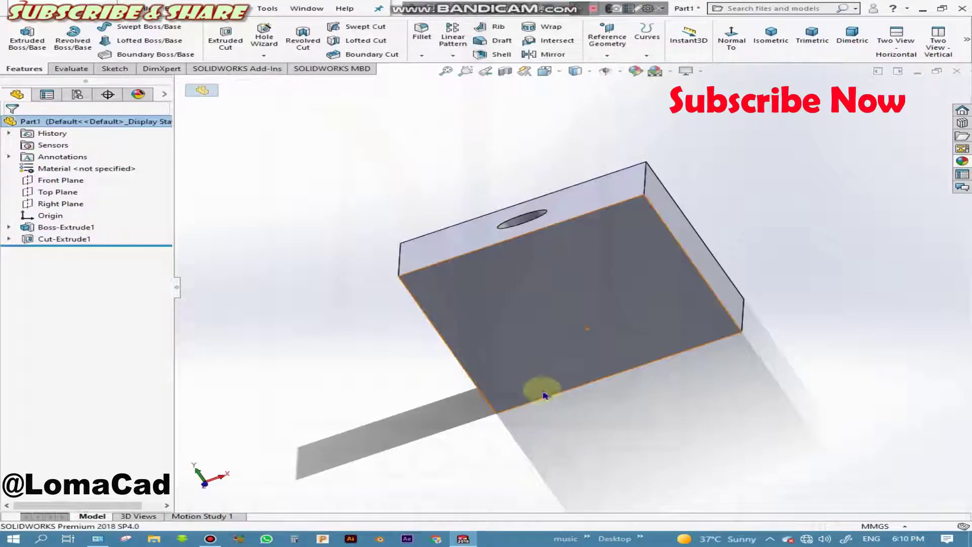
pyautogui.moveTo(538, 391)
pyautogui.mouseDown(button='middle')
pyautogui.moveTo(463, 283)
pyautogui.moveTo(554, 427)
pyautogui.moveTo(497, 504)
pyautogui.moveTo(540, 393)
pyautogui.moveTo(500, 387)
pyautogui.moveTo(537, 325)
pyautogui.mouseUp(button='middle')
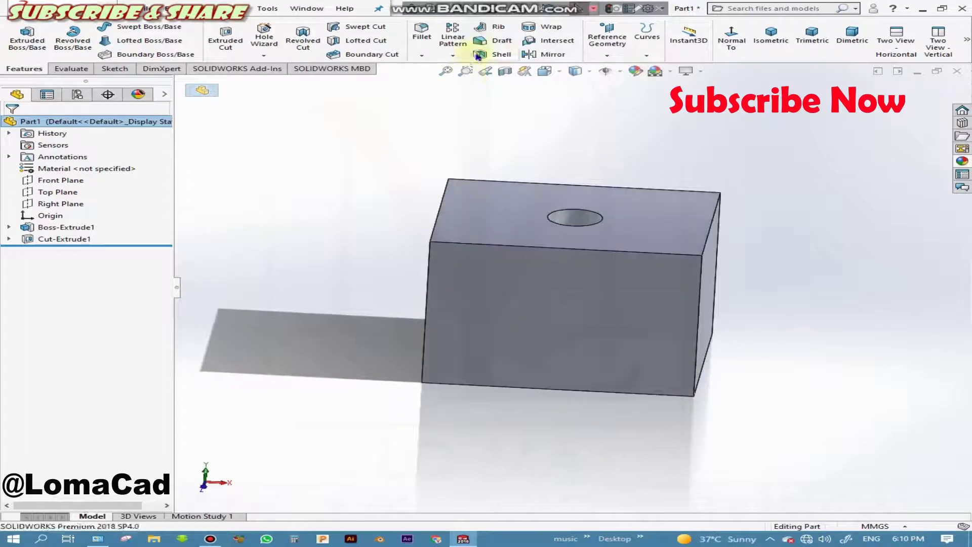
pyautogui.click(505, 74)
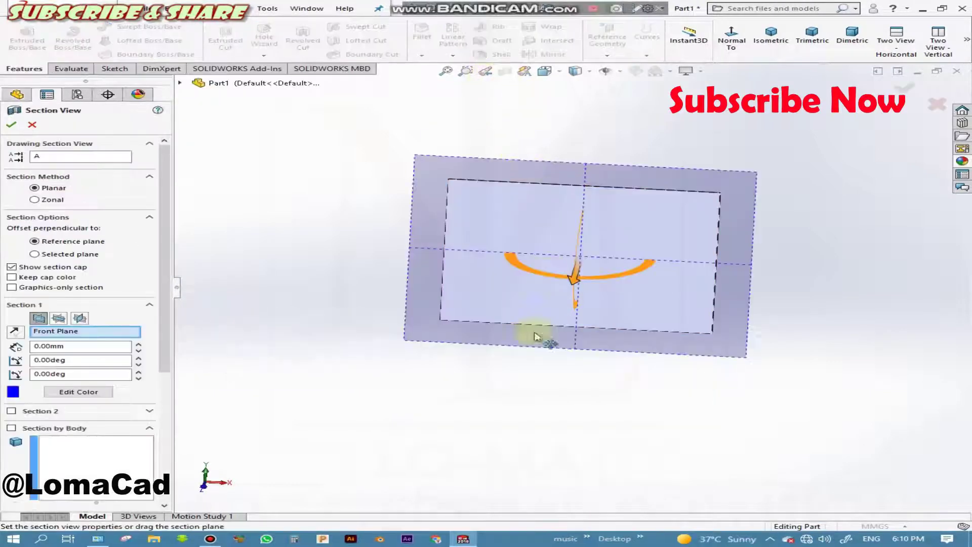
pyautogui.moveTo(537, 411)
pyautogui.mouseDown(button='middle')
pyautogui.moveTo(582, 413)
pyautogui.moveTo(623, 450)
pyautogui.moveTo(567, 441)
pyautogui.moveTo(567, 303)
pyautogui.mouseUp(button='middle')
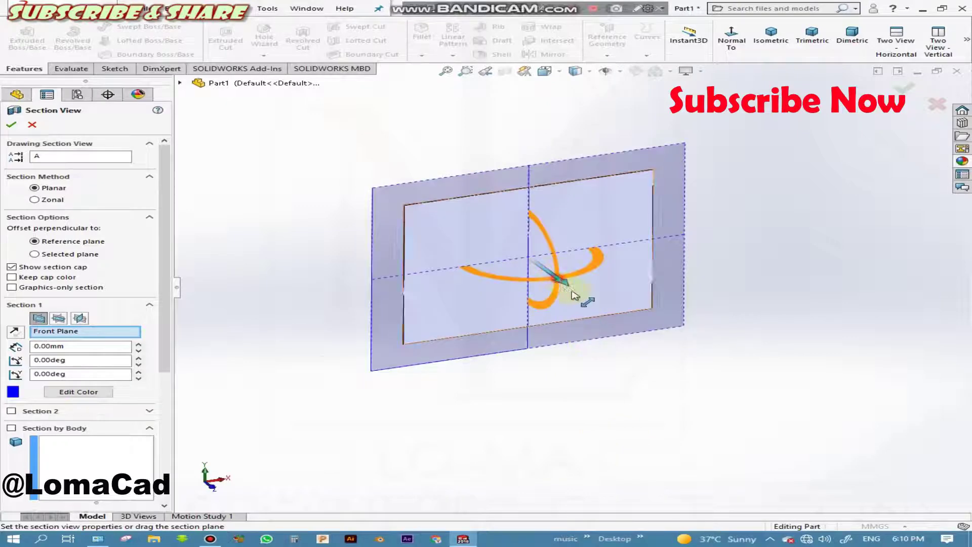
pyautogui.moveTo(561, 278)
pyautogui.mouseDown()
pyautogui.moveTo(597, 318)
pyautogui.moveTo(590, 330)
pyautogui.mouseUp()
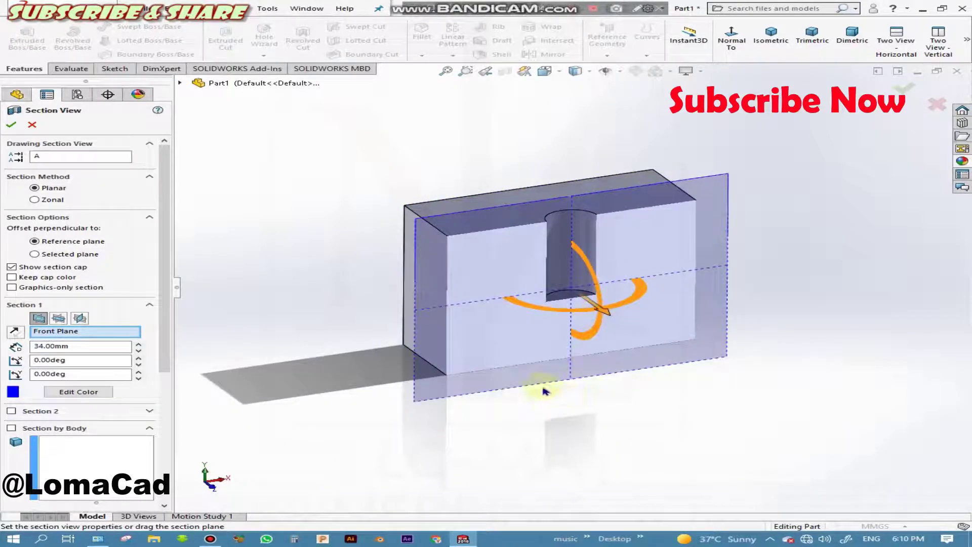
pyautogui.moveTo(544, 391)
pyautogui.mouseDown(button='middle')
pyautogui.moveTo(522, 379)
pyautogui.moveTo(618, 191)
pyautogui.moveTo(521, 293)
pyautogui.mouseUp(button='middle')
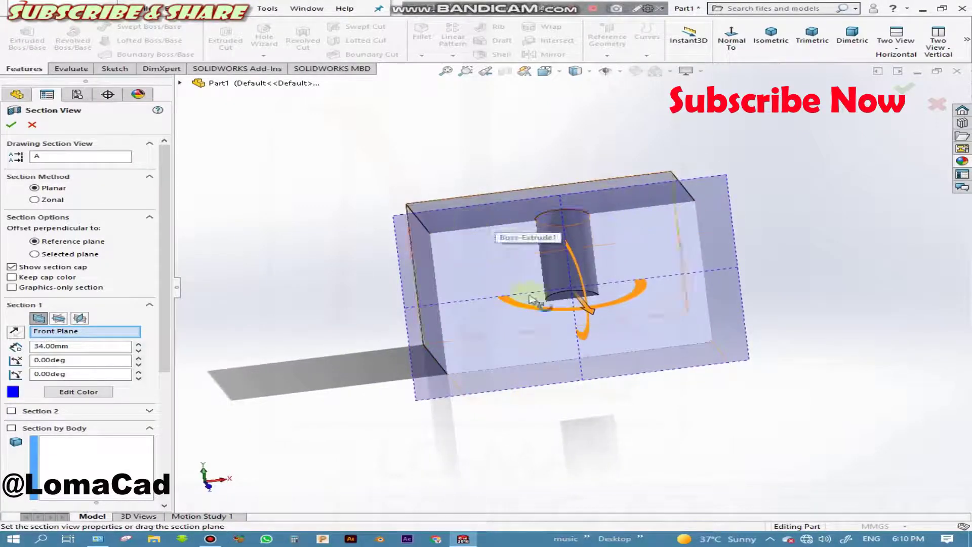
pyautogui.click(15, 117)
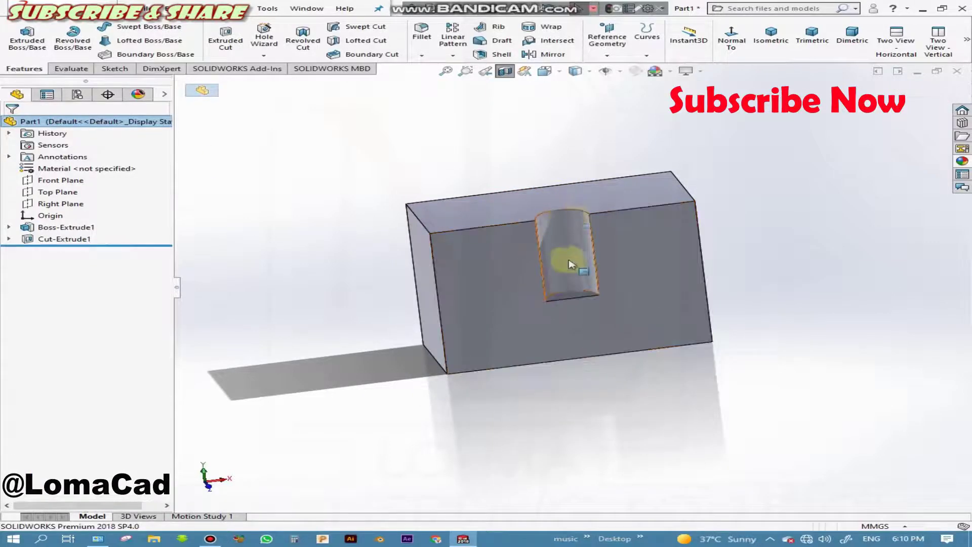
# - Edit Cut-Extrude1 so its Direction 1 end condition is Through All
pyautogui.rightClick(71, 239)
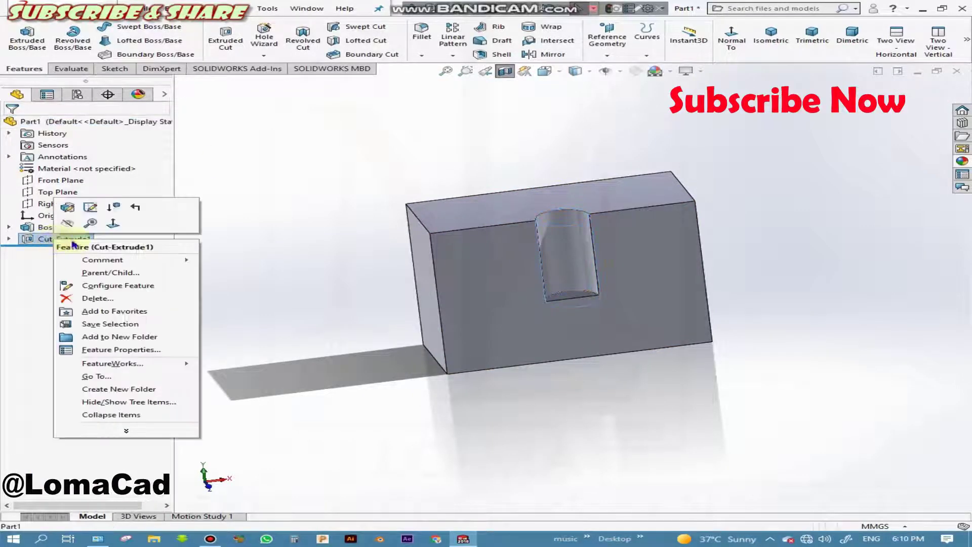
pyautogui.click(67, 207)
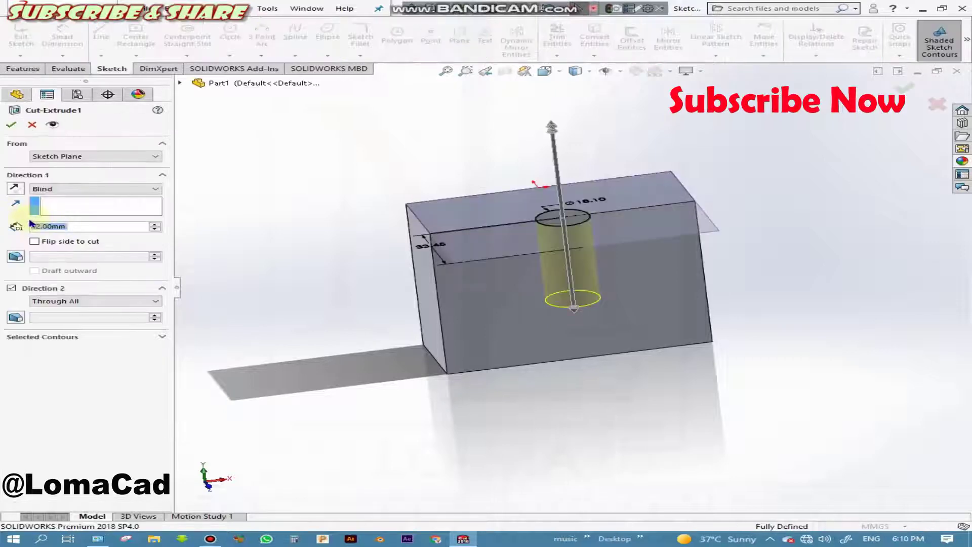
pyautogui.click(81, 191)
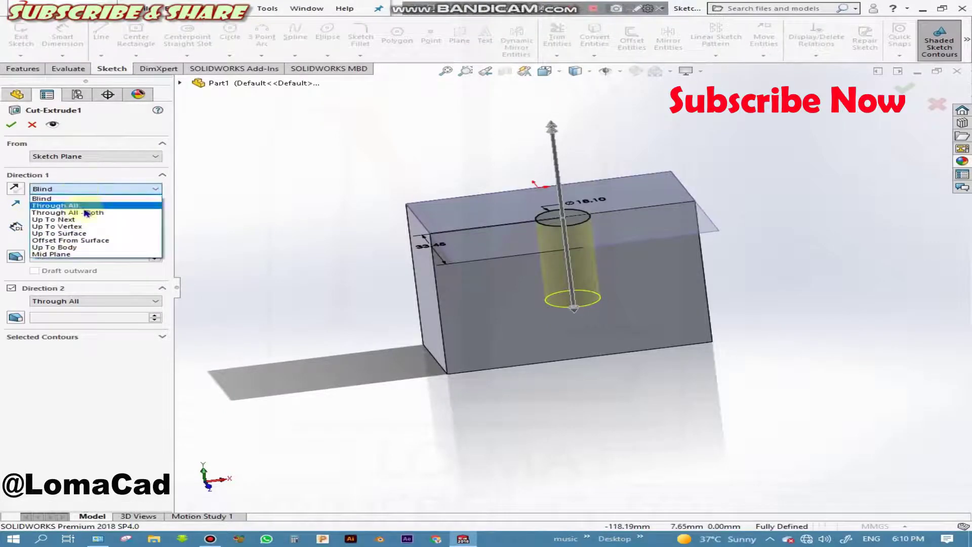
pyautogui.click(84, 206)
pyautogui.click(10, 125)
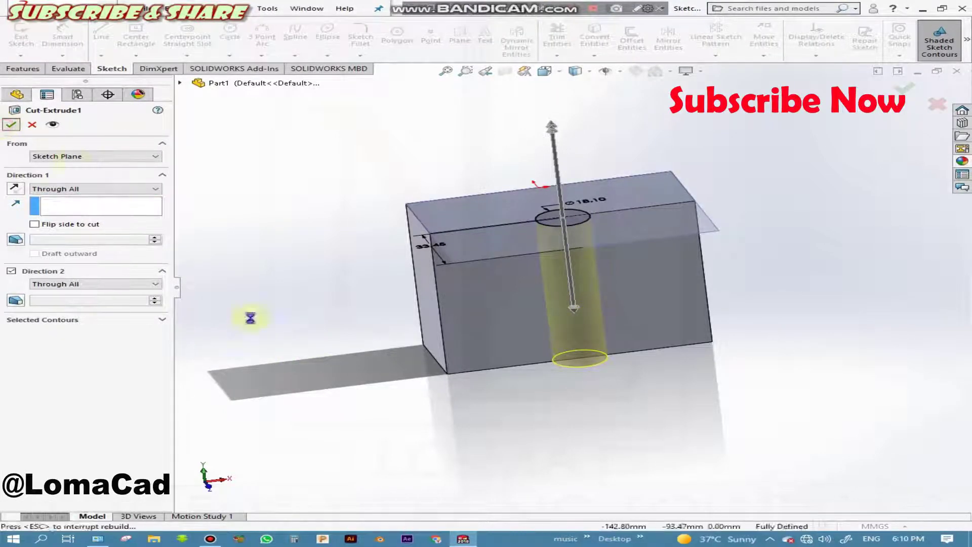
pyautogui.moveTo(414, 442)
pyautogui.mouseDown(button='middle')
pyautogui.moveTo(444, 440)
pyautogui.moveTo(448, 383)
pyautogui.moveTo(645, 195)
pyautogui.mouseUp(button='middle')
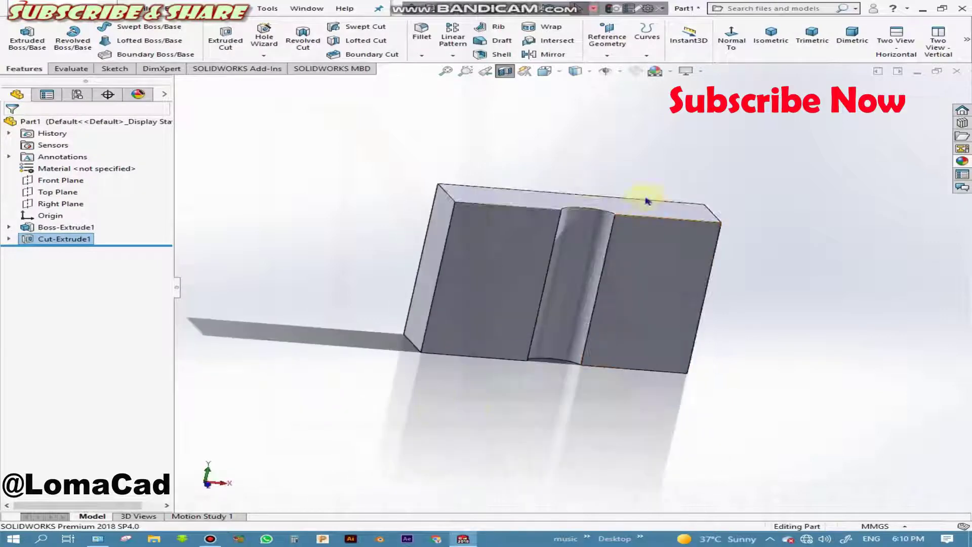
pyautogui.moveTo(565, 267)
pyautogui.mouseDown(button='middle')
pyautogui.moveTo(505, 495)
pyautogui.moveTo(215, 290)
pyautogui.mouseUp(button='middle')
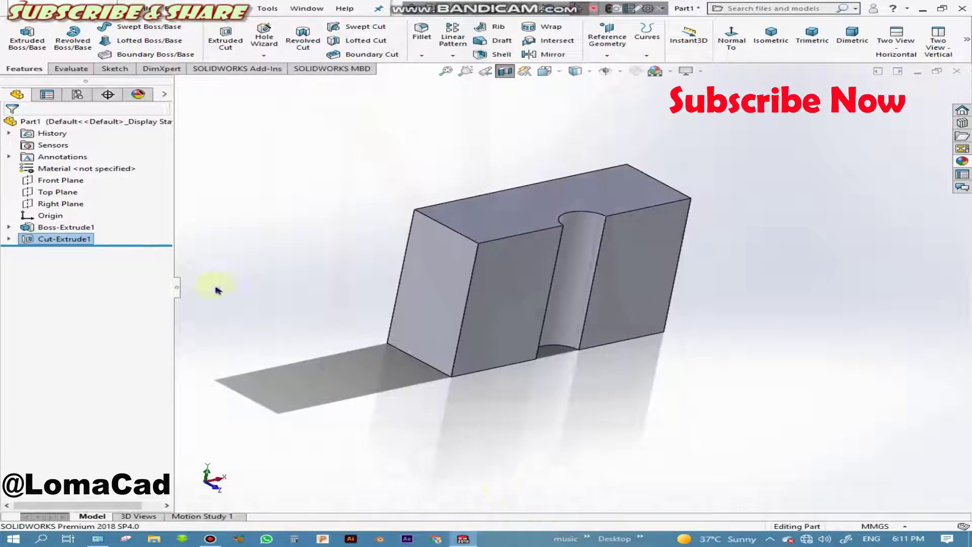
pyautogui.rightClick(73, 243)
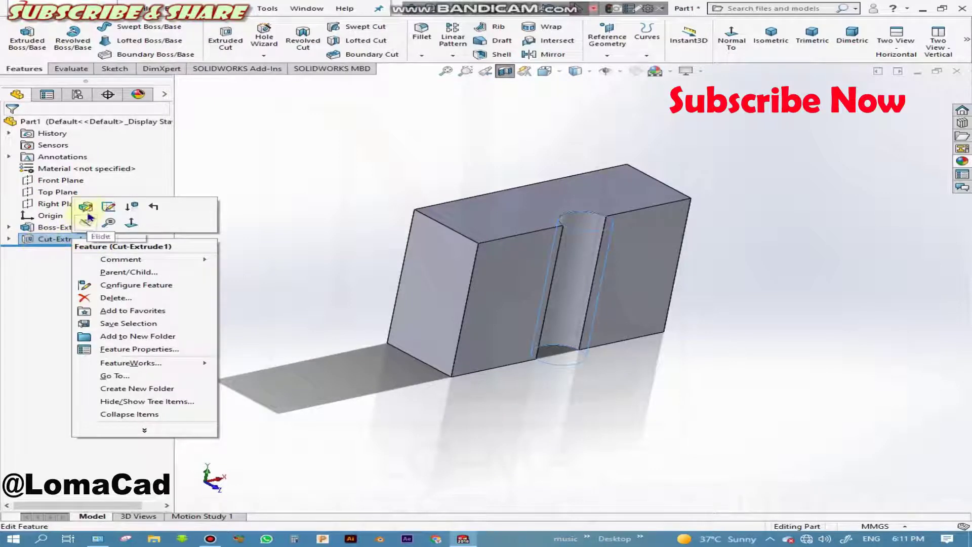
pyautogui.click(87, 215)
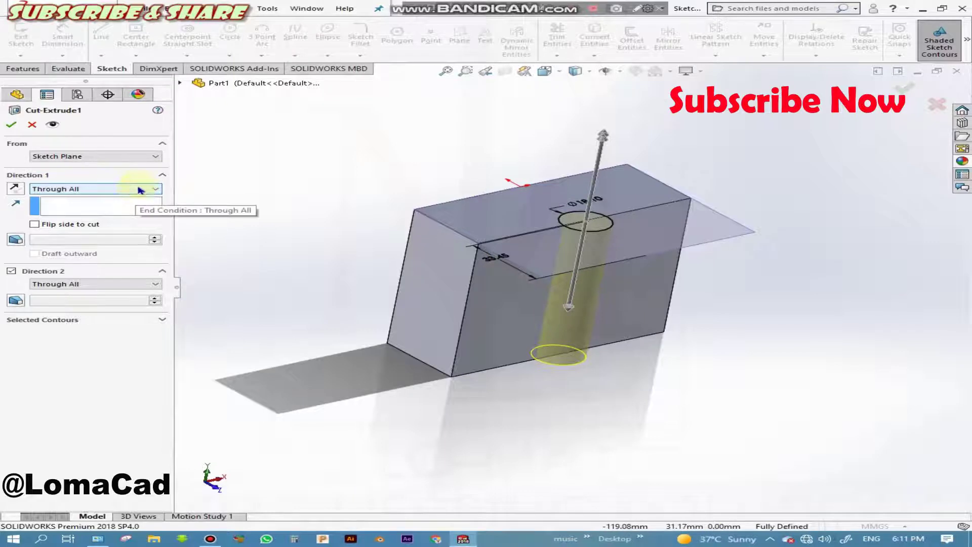
pyautogui.click(15, 239)
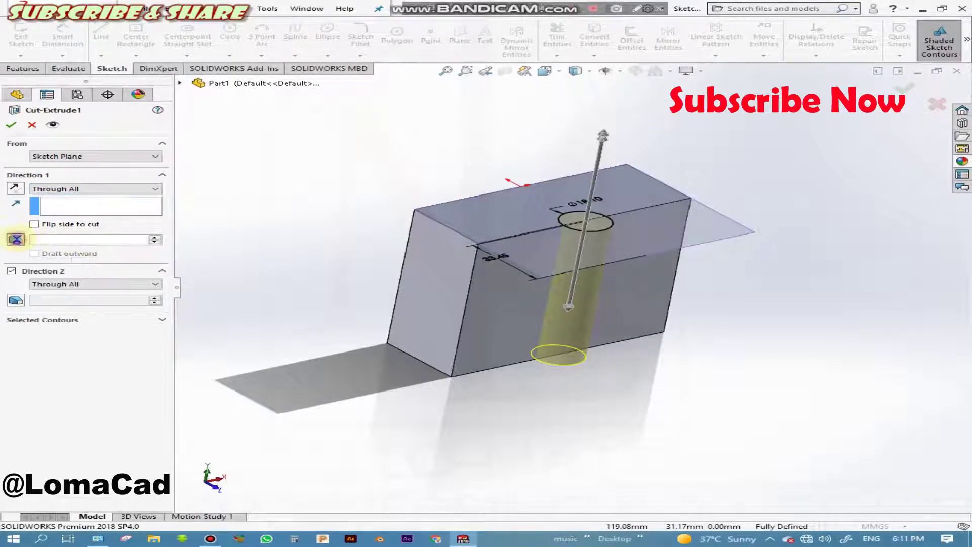
pyautogui.doubleClick(155, 237)
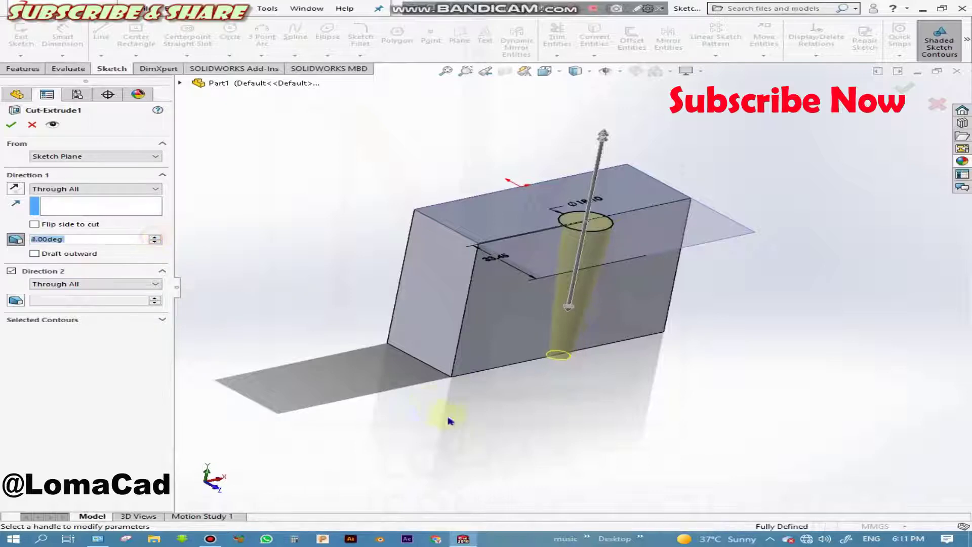
pyautogui.moveTo(444, 419)
pyautogui.mouseDown(button='middle')
pyautogui.moveTo(369, 348)
pyautogui.moveTo(386, 398)
pyautogui.mouseUp(button='middle')
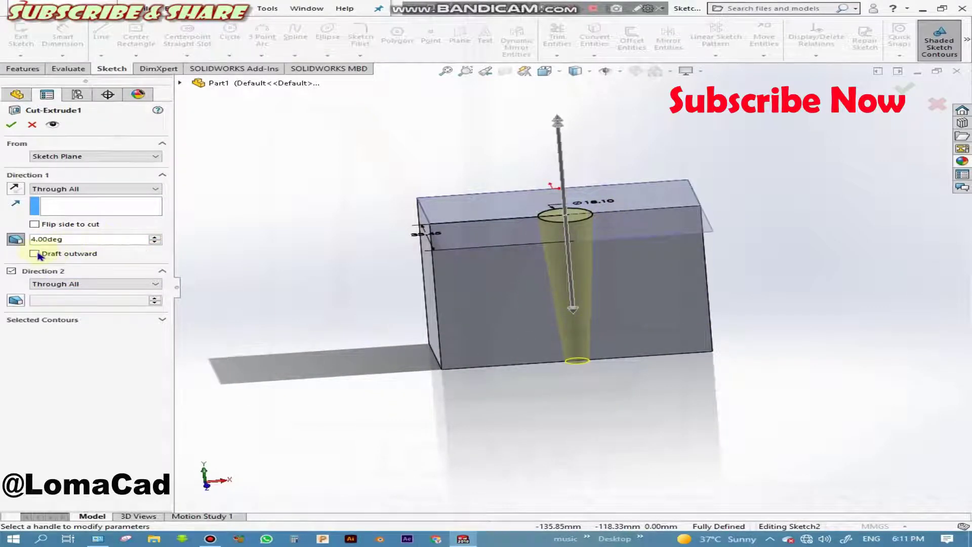
pyautogui.click(34, 254)
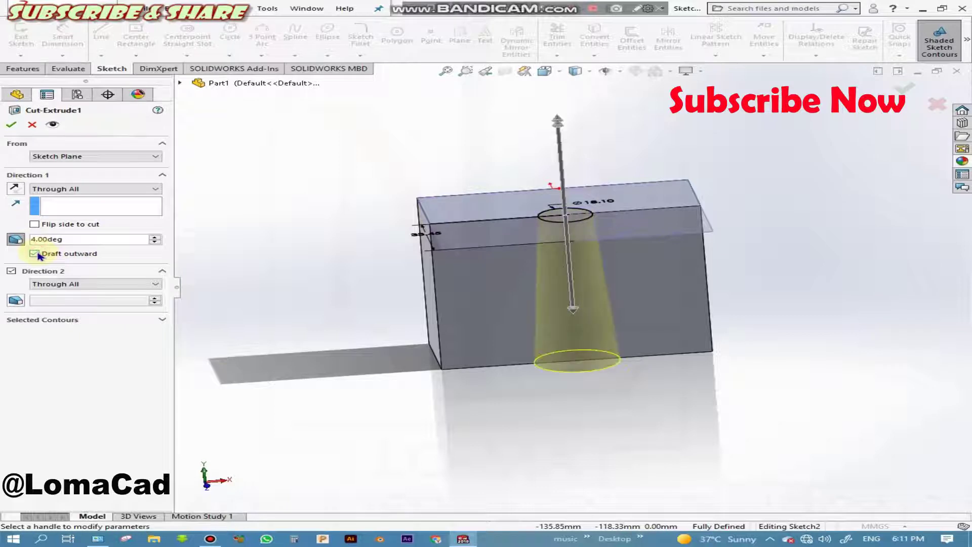
pyautogui.click(157, 238)
pyautogui.click(157, 237)
pyautogui.click(157, 238)
pyautogui.click(157, 238)
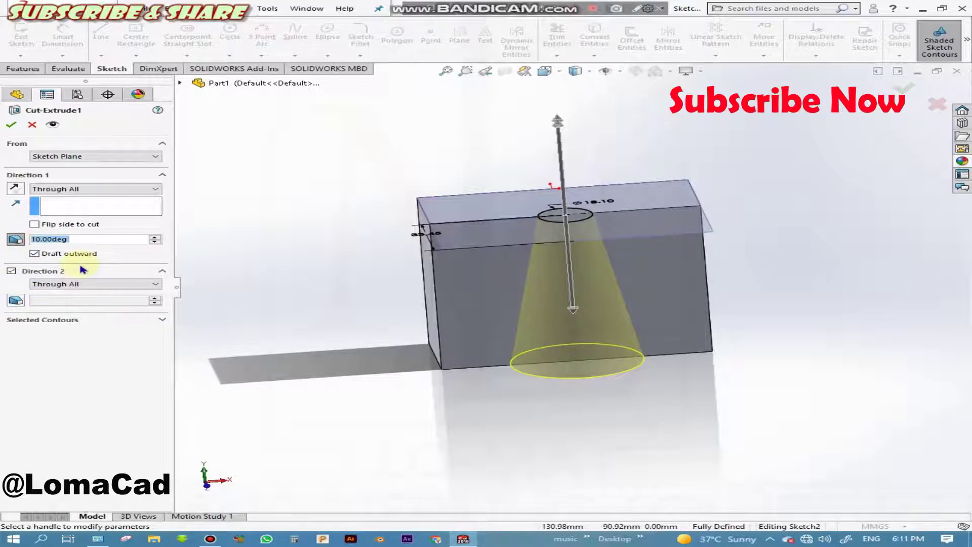
pyautogui.click(19, 244)
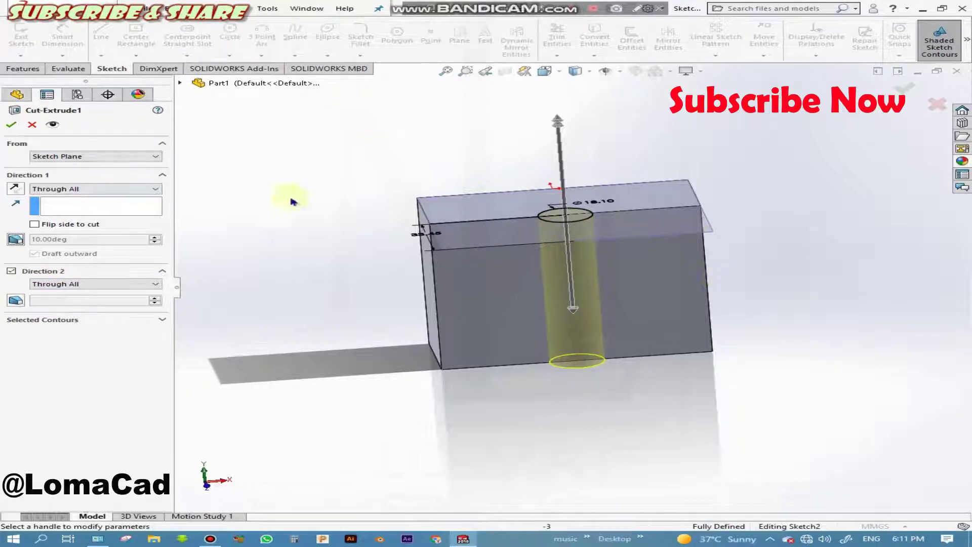
pyautogui.click(11, 125)
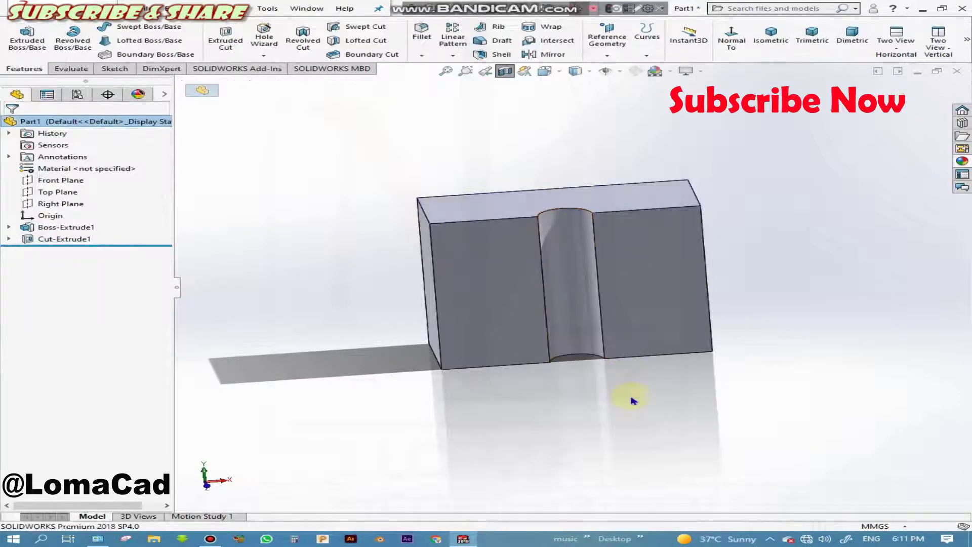
pyautogui.moveTo(628, 466)
pyautogui.mouseDown(button='middle')
pyautogui.moveTo(581, 423)
pyautogui.moveTo(617, 426)
pyautogui.mouseUp(button='middle')
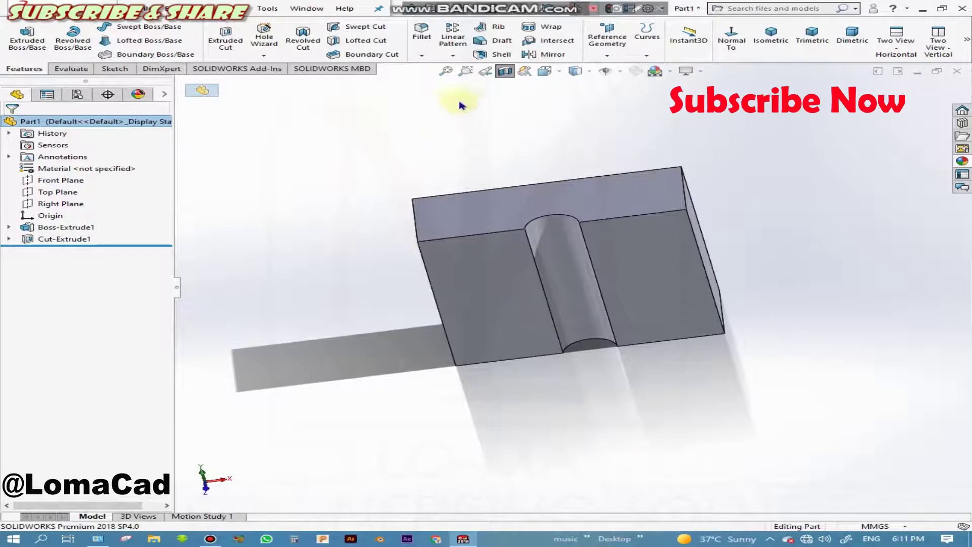
pyautogui.moveTo(552, 243)
pyautogui.mouseDown(button='middle')
pyautogui.moveTo(628, 434)
pyautogui.moveTo(599, 427)
pyautogui.mouseUp(button='middle')
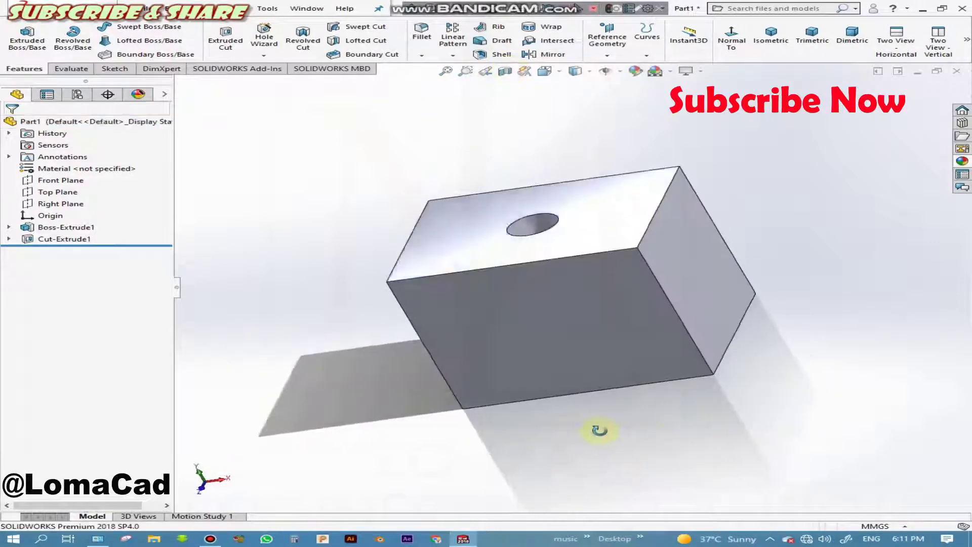
pyautogui.click(532, 280)
# - Start a new sketch on the block's top face, viewed normal to it
pyautogui.rightClick(479, 237)
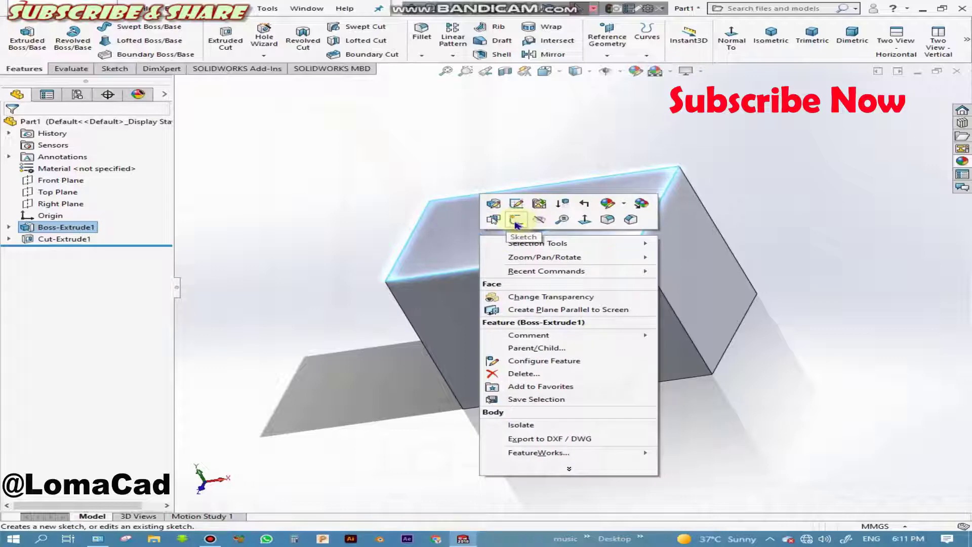
pyautogui.click(515, 223)
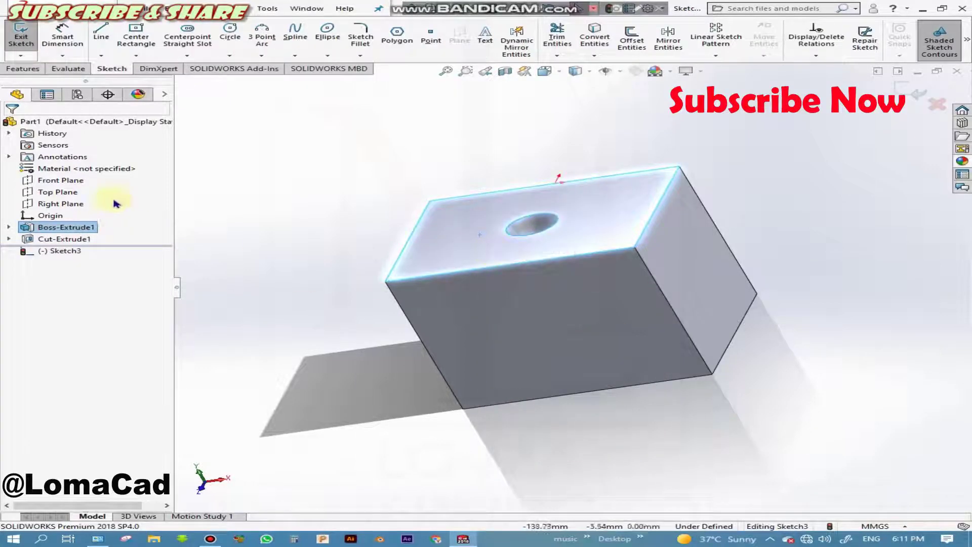
pyautogui.moveTo(401, 434); pyautogui.dragTo(419, 516, button='middle')
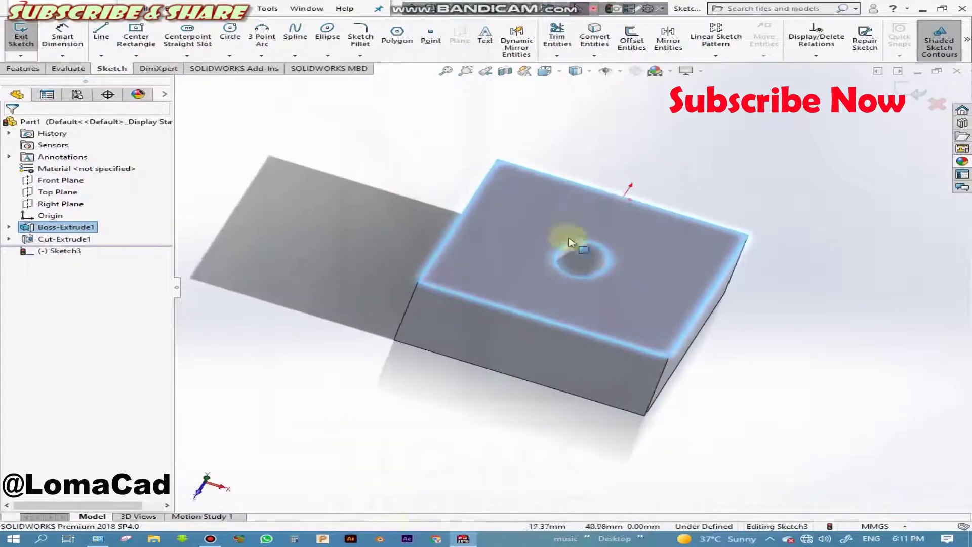
pyautogui.click(78, 255)
pyautogui.click(106, 243)
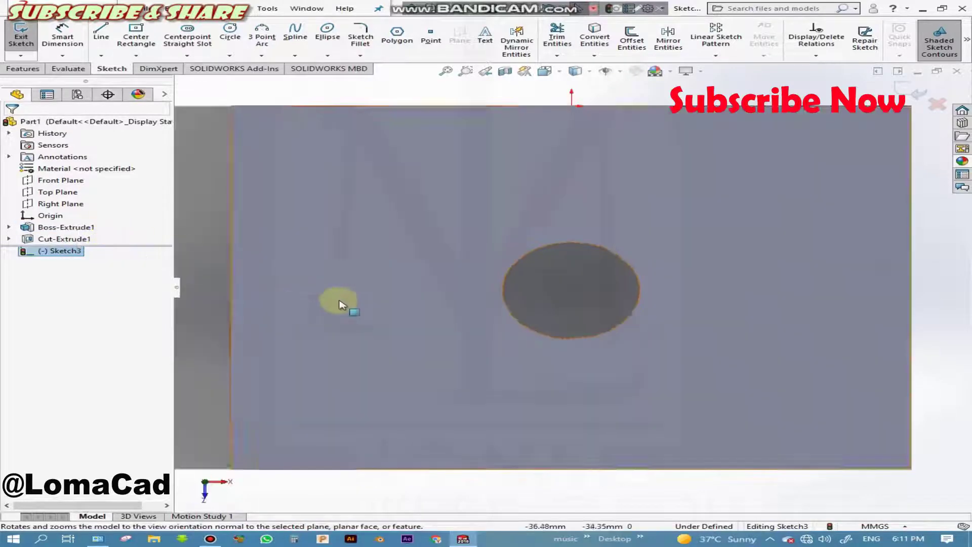
# - Draw a three-point arc from the top-left to bottom-left corner, bulging into the block
pyautogui.click(260, 40)
pyautogui.click(374, 182)
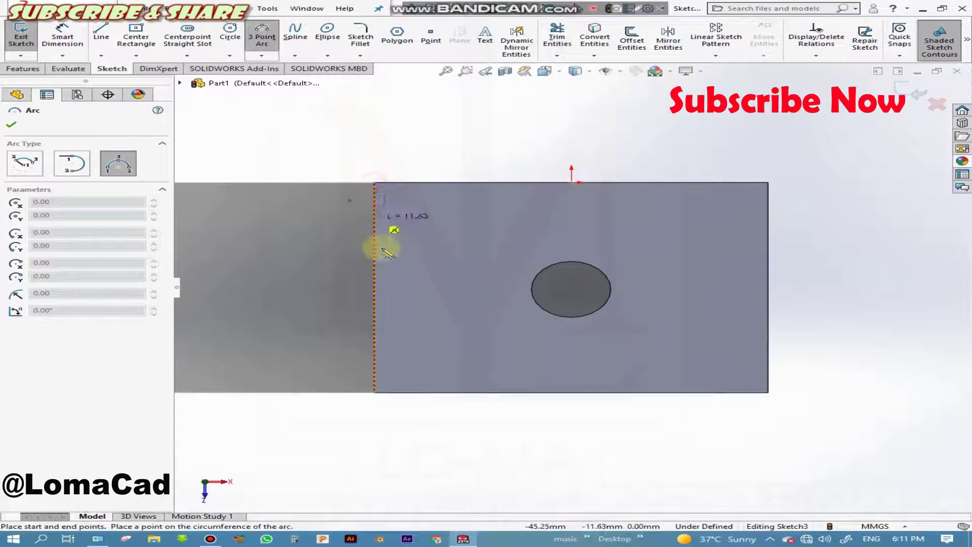
pyautogui.click(374, 392)
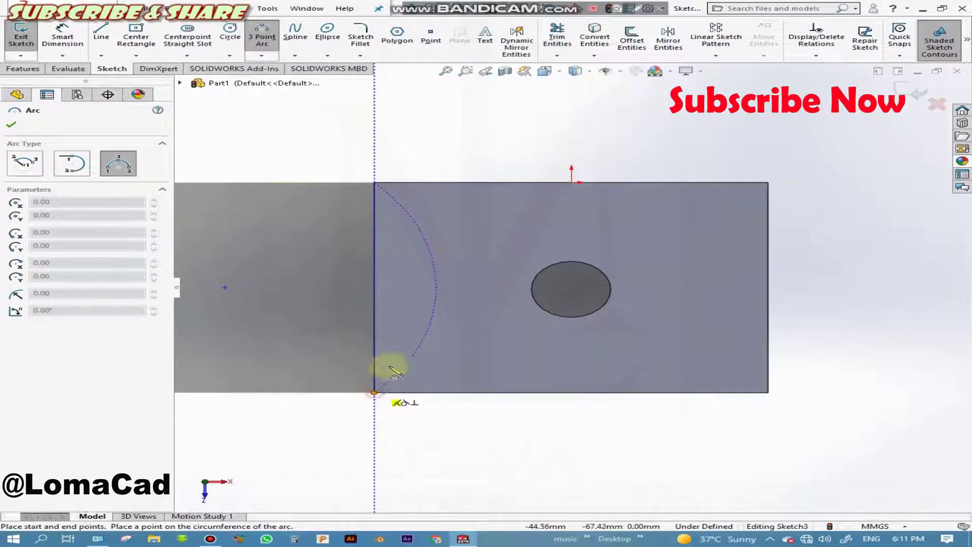
pyautogui.click(405, 285)
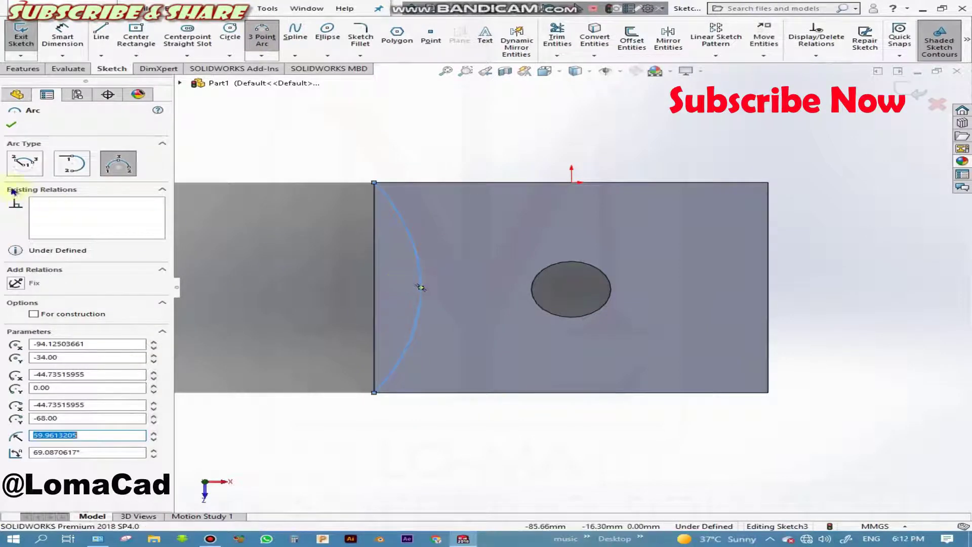
pyautogui.click(14, 123)
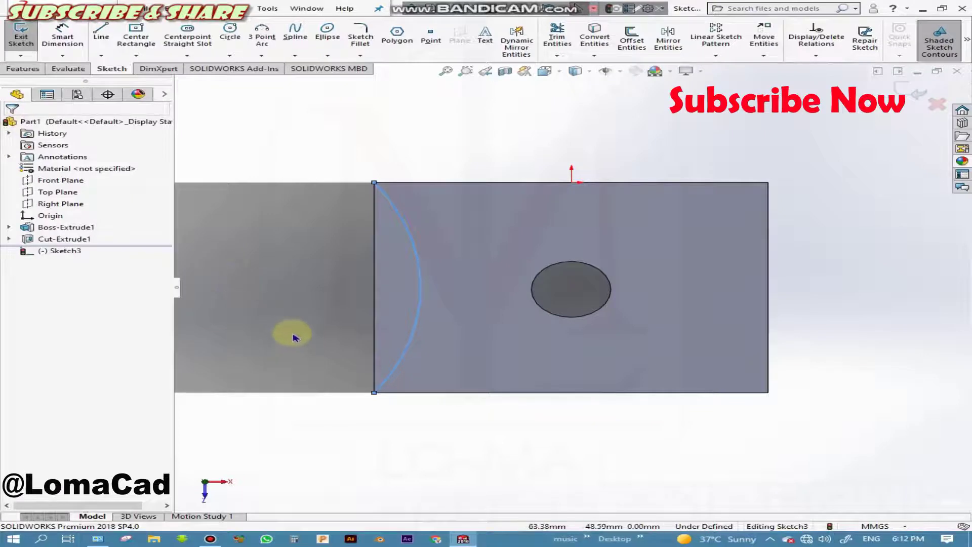
# - Dimension the arc radius as 59.96 to fully define the sketch
pyautogui.click(61, 35)
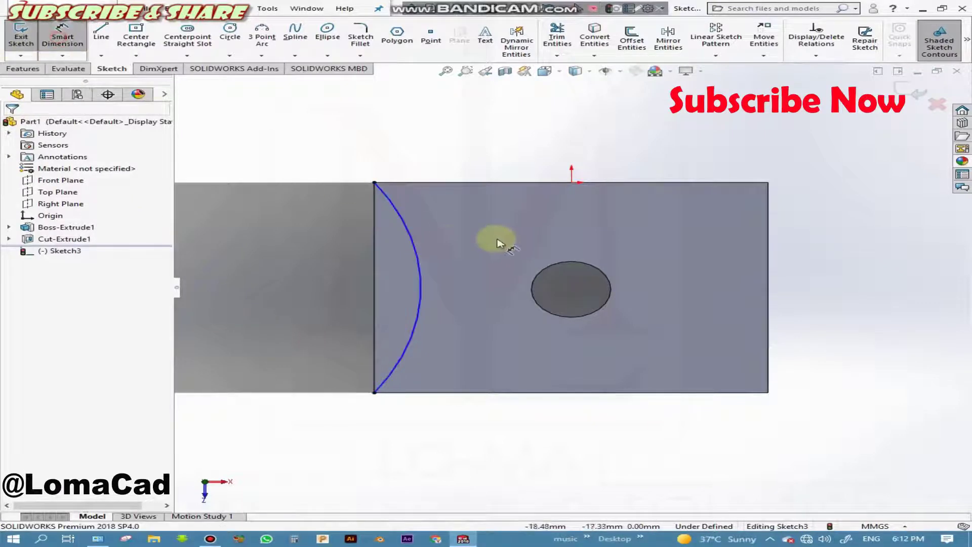
pyautogui.click(416, 248)
pyautogui.click(555, 129)
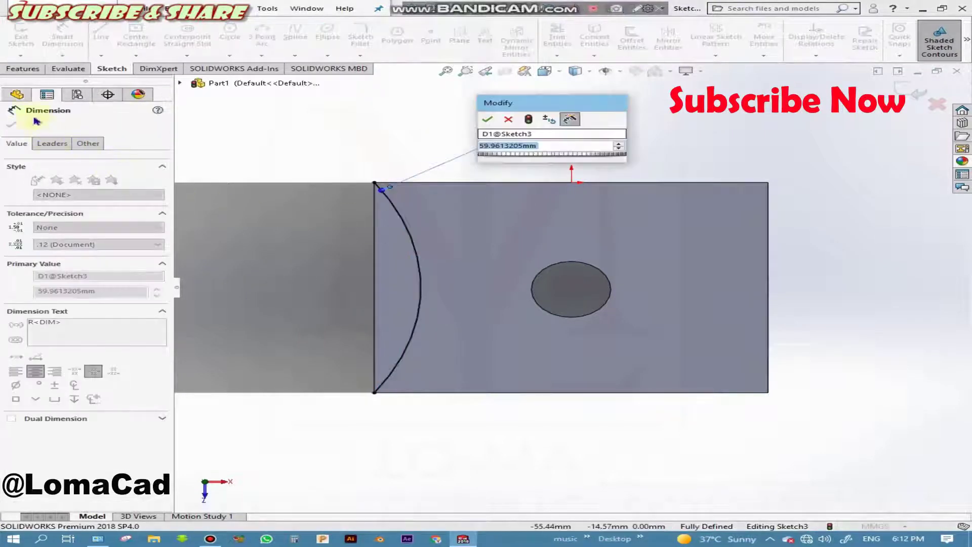
pyautogui.click(487, 120)
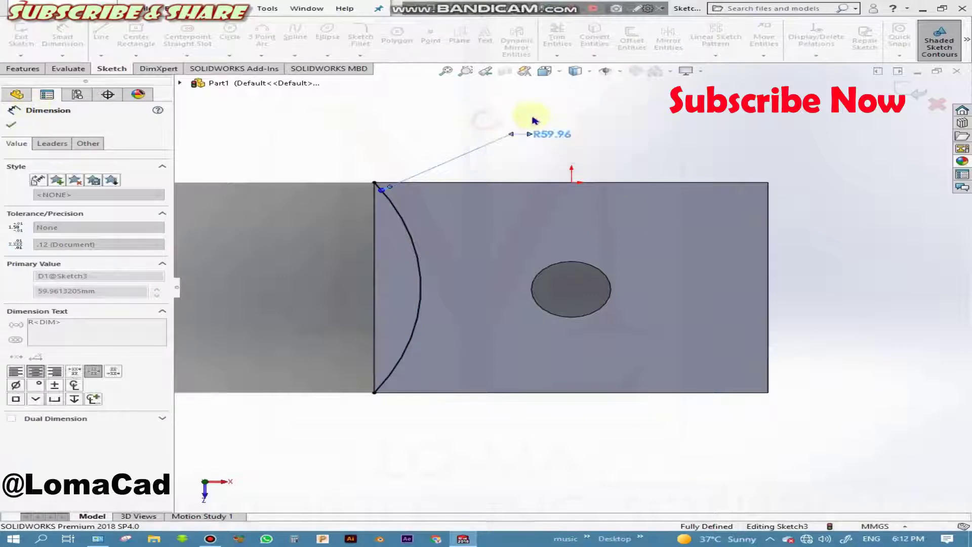
pyautogui.click(330, 245)
pyautogui.moveTo(243, 326)
pyautogui.mouseDown(button='middle')
pyautogui.moveTo(269, 271)
pyautogui.moveTo(412, 223)
pyautogui.mouseUp(button='middle')
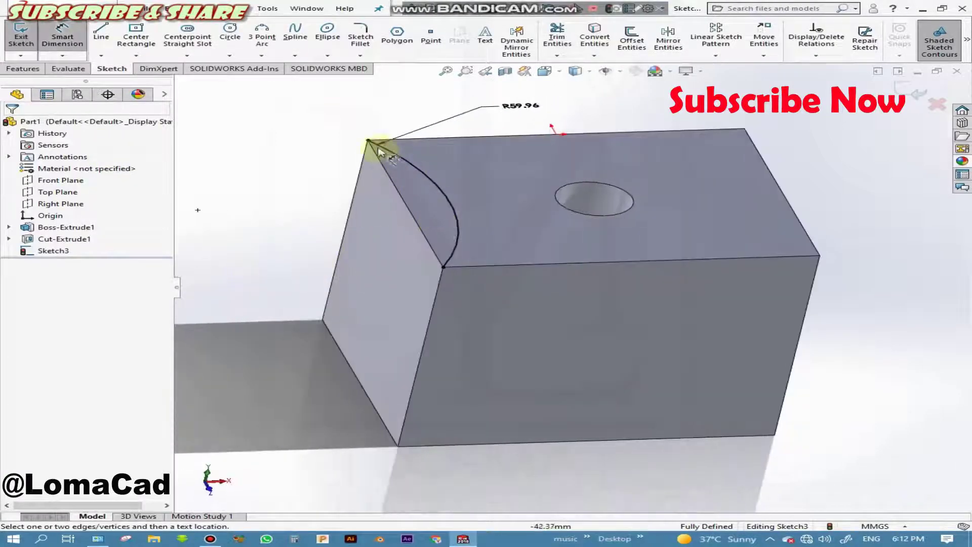
# - Start an Extruded Cut from the arc sketch at Blind 42 mm, toggling Detailed Preview to inspect it
pyautogui.click(22, 71)
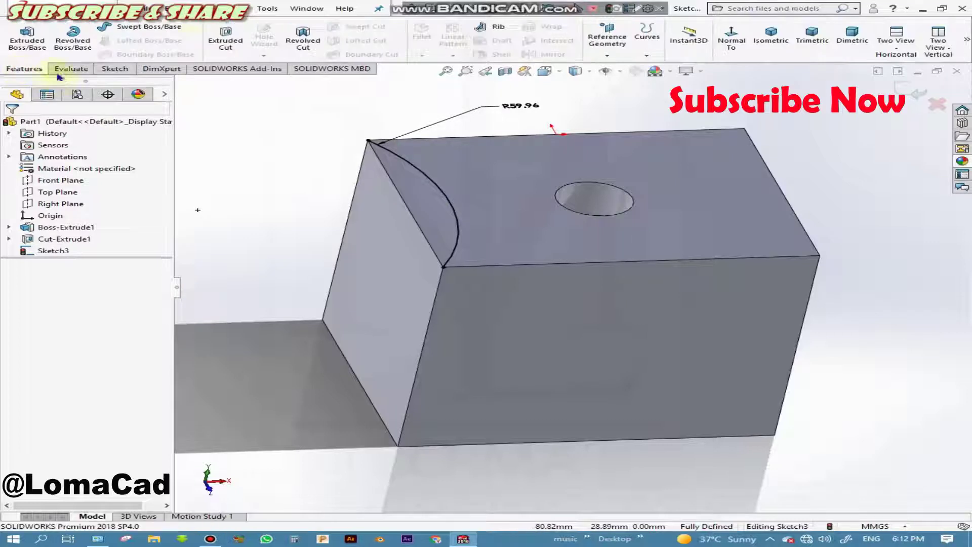
pyautogui.click(228, 47)
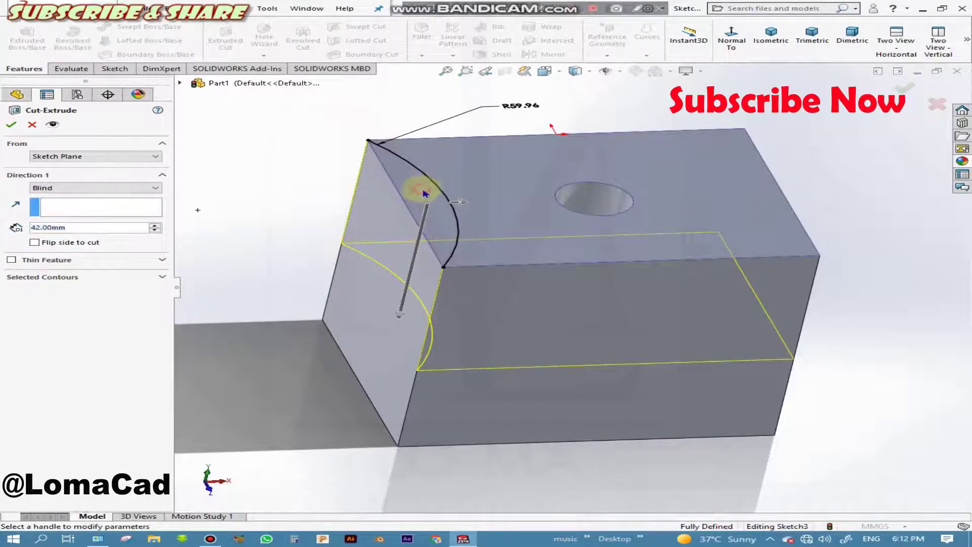
pyautogui.moveTo(340, 298)
pyautogui.mouseDown(button='middle')
pyautogui.moveTo(317, 245)
pyautogui.moveTo(351, 267)
pyautogui.mouseUp(button='middle')
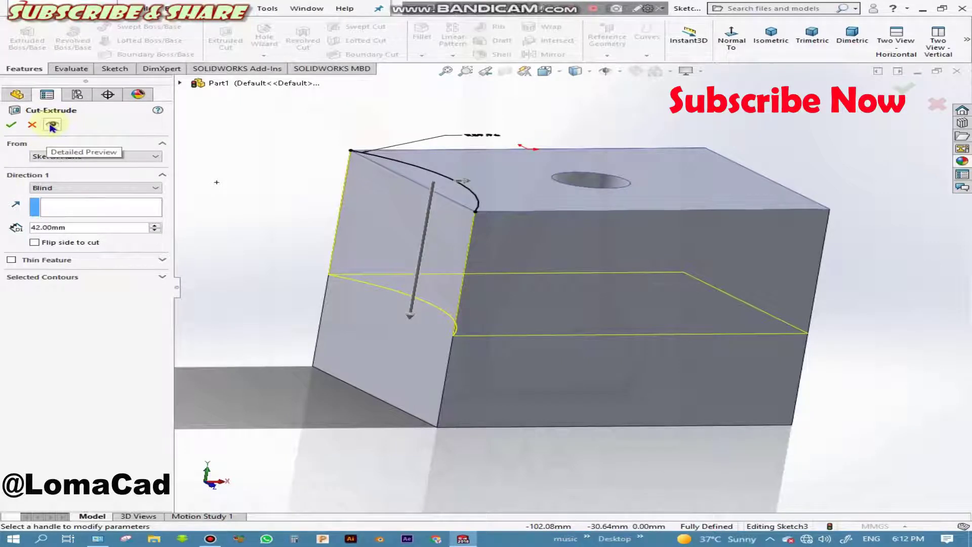
pyautogui.click(52, 125)
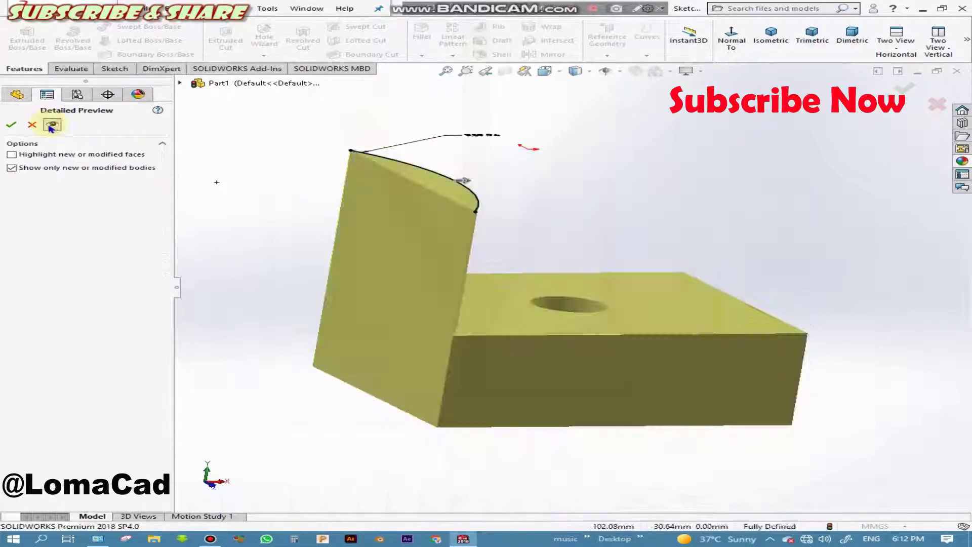
pyautogui.moveTo(330, 417)
pyautogui.mouseDown(button='middle')
pyautogui.moveTo(273, 386)
pyautogui.moveTo(226, 436)
pyautogui.moveTo(278, 452)
pyautogui.mouseUp(button='middle')
pyautogui.click(61, 129)
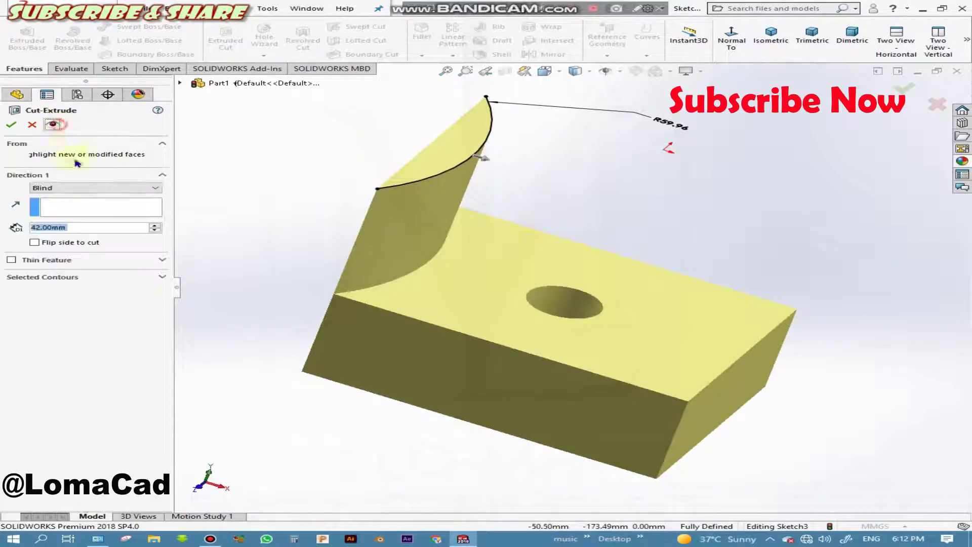
pyautogui.moveTo(314, 324)
pyautogui.mouseDown(button='middle')
pyautogui.moveTo(347, 351)
pyautogui.moveTo(355, 403)
pyautogui.moveTo(449, 422)
pyautogui.moveTo(406, 430)
pyautogui.mouseUp(button='middle')
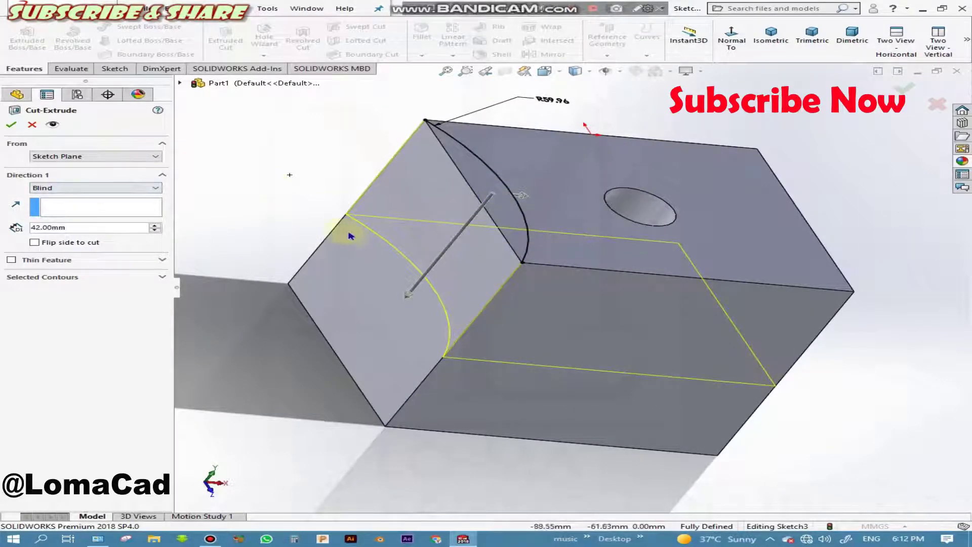
pyautogui.moveTo(365, 373)
pyautogui.mouseDown(button='middle')
pyautogui.moveTo(325, 337)
pyautogui.moveTo(410, 164)
pyautogui.mouseUp(button='middle')
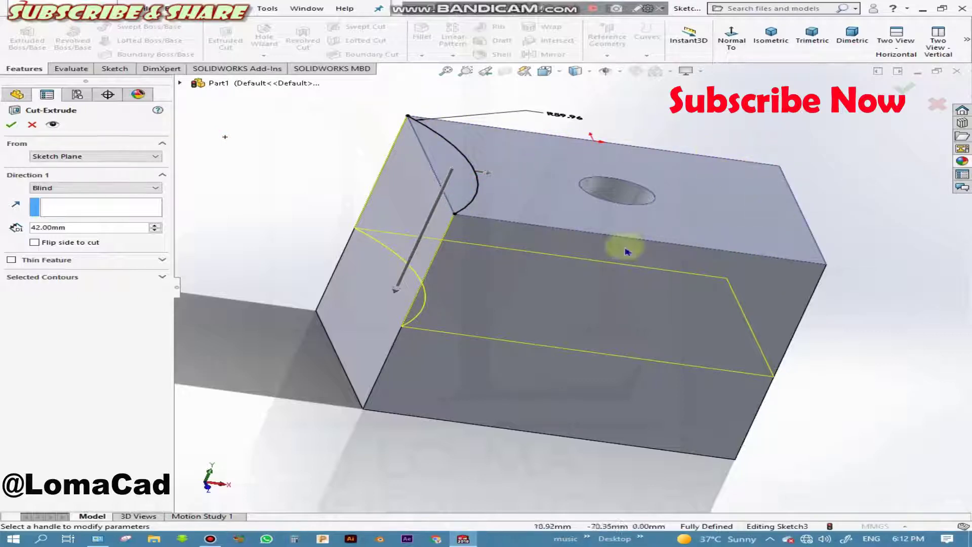
pyautogui.click(53, 125)
pyautogui.moveTo(458, 403); pyautogui.dragTo(387, 373, button='middle')
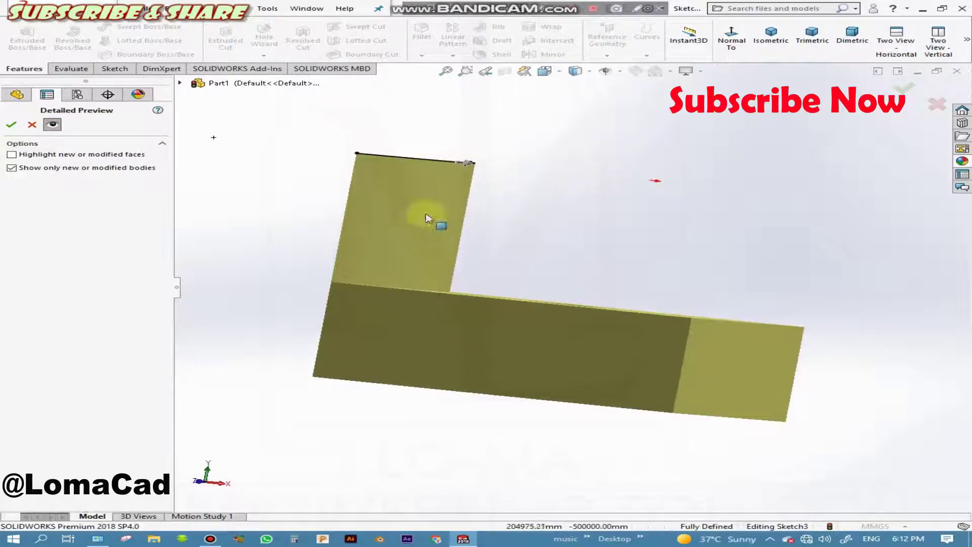
pyautogui.moveTo(463, 440); pyautogui.dragTo(359, 231, button='middle')
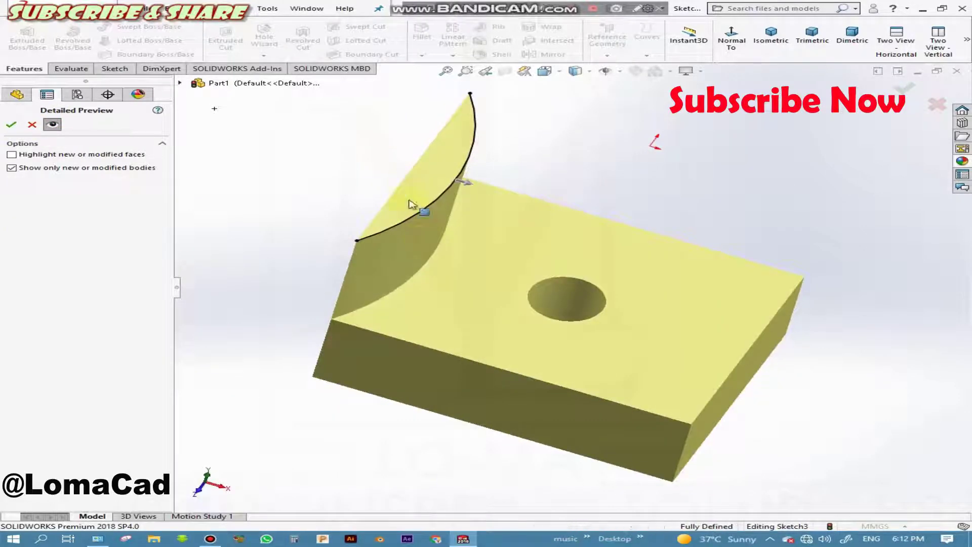
pyautogui.click(51, 128)
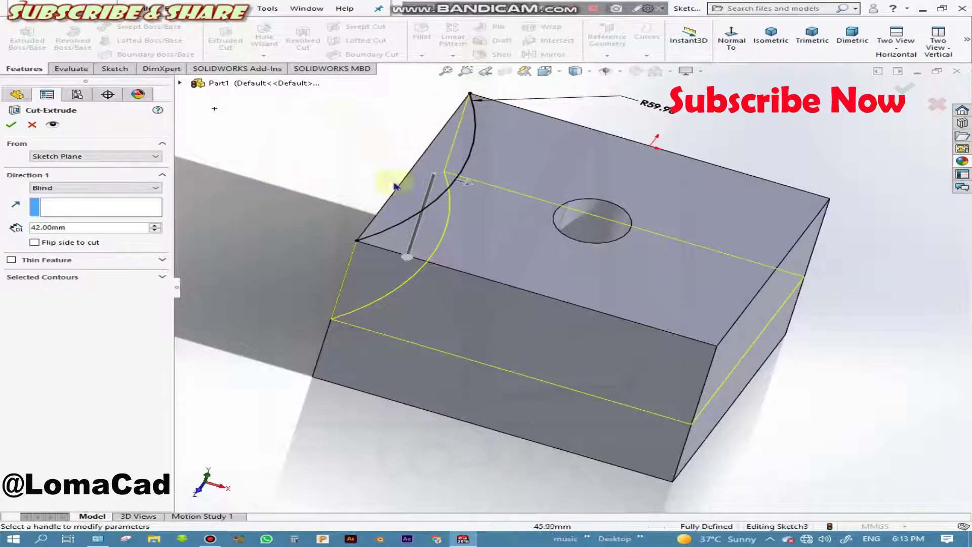
# - Try the sliver and top-face regions as Selected Contours, clearing each wrong pick
pyautogui.click(105, 280)
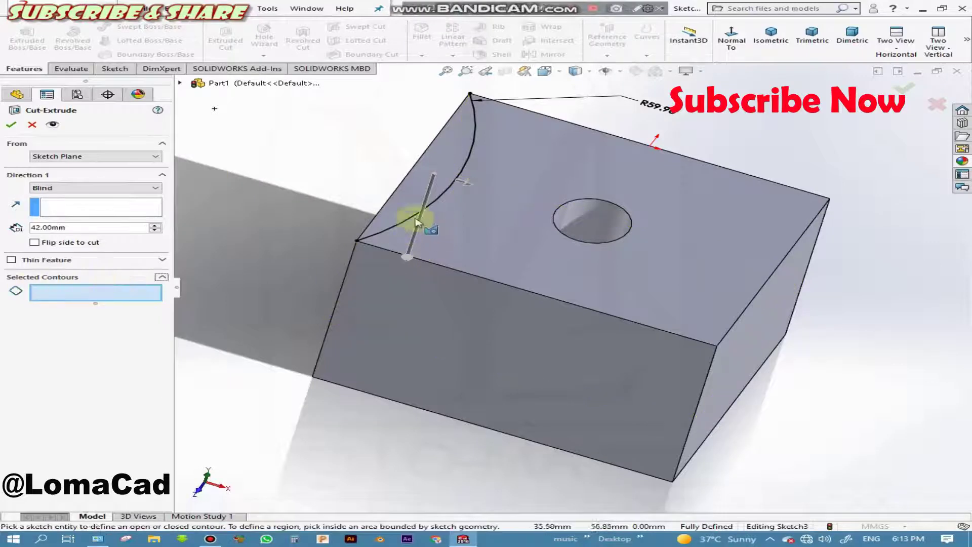
pyautogui.click(459, 150)
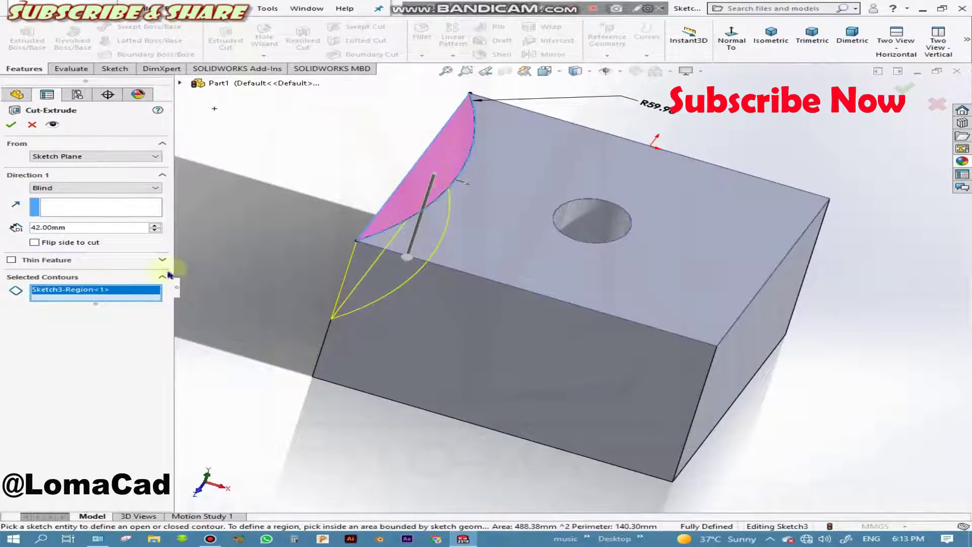
pyautogui.rightClick(125, 290)
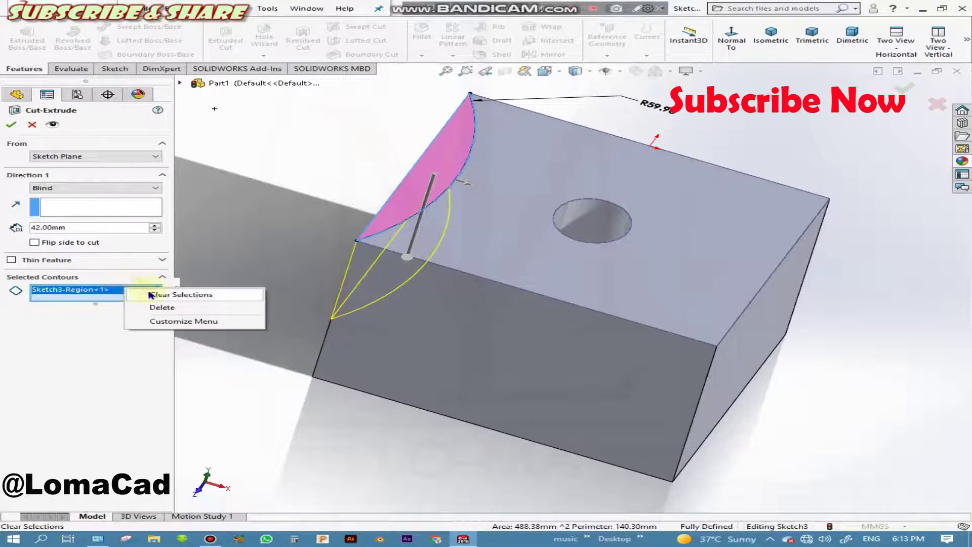
pyautogui.click(154, 289)
pyautogui.click(530, 246)
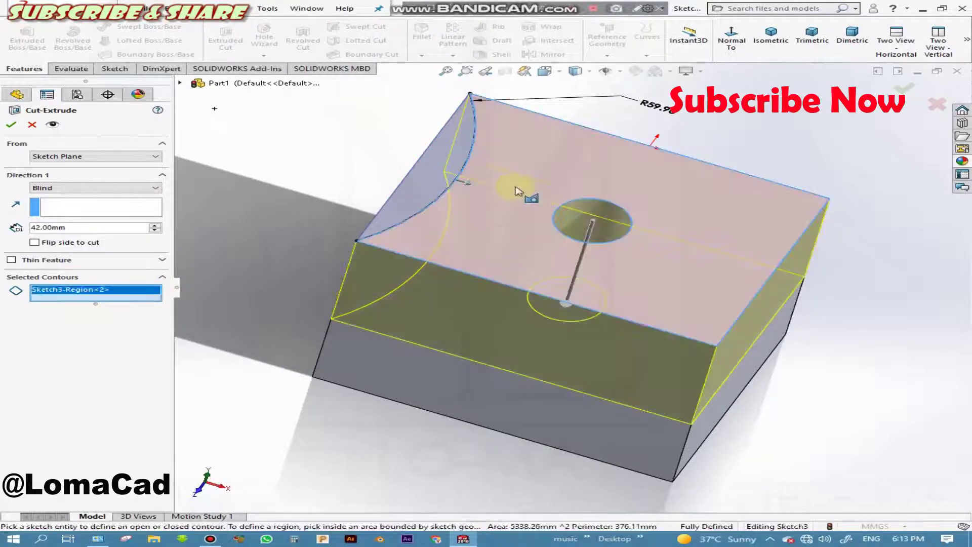
pyautogui.moveTo(337, 412); pyautogui.dragTo(496, 242, button='middle')
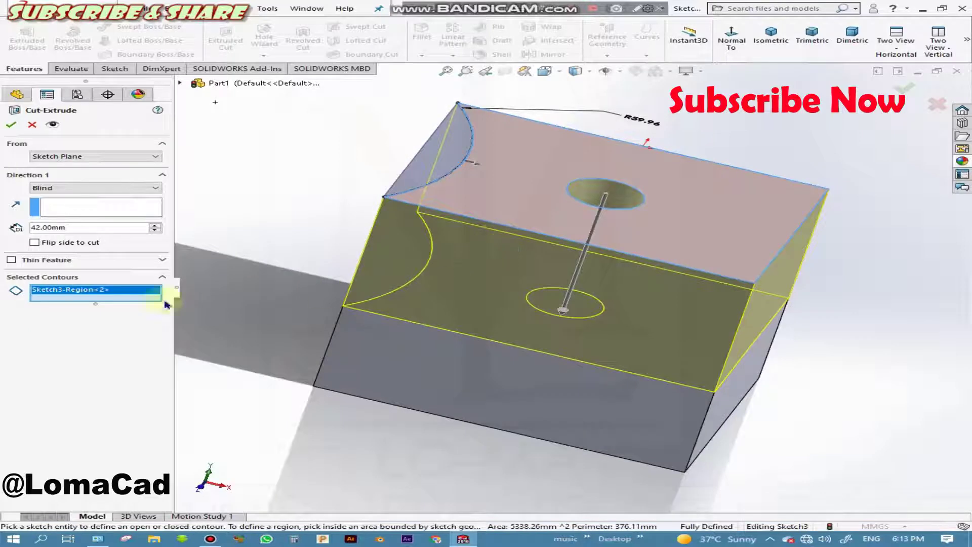
pyautogui.rightClick(64, 296)
pyautogui.click(104, 303)
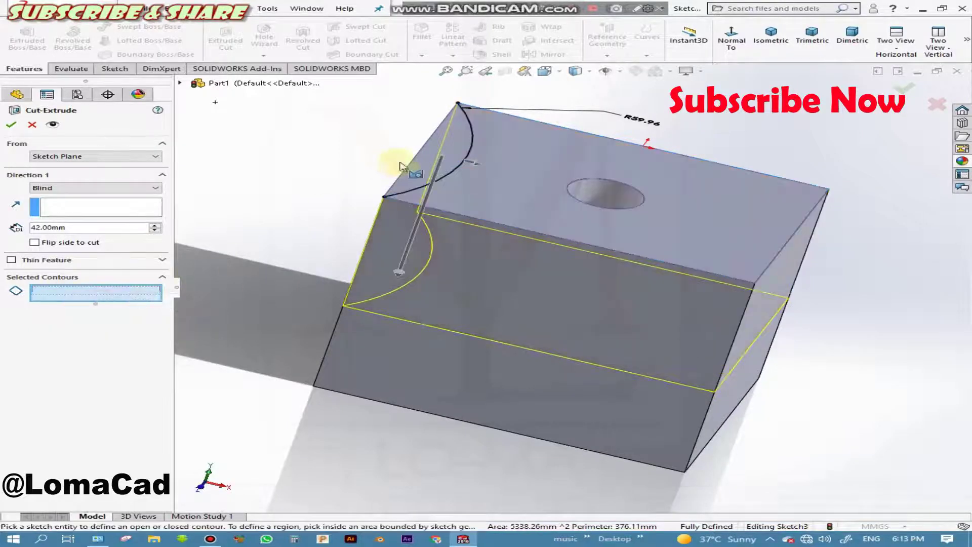
# - Select the corner region between the arc and edge and confirm Cut-Extrude2
pyautogui.click(412, 179)
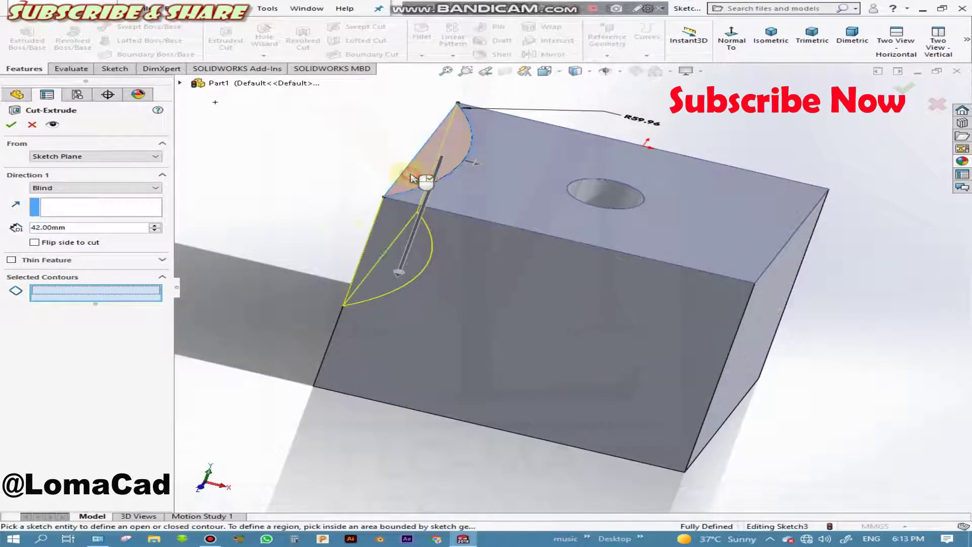
pyautogui.click(53, 124)
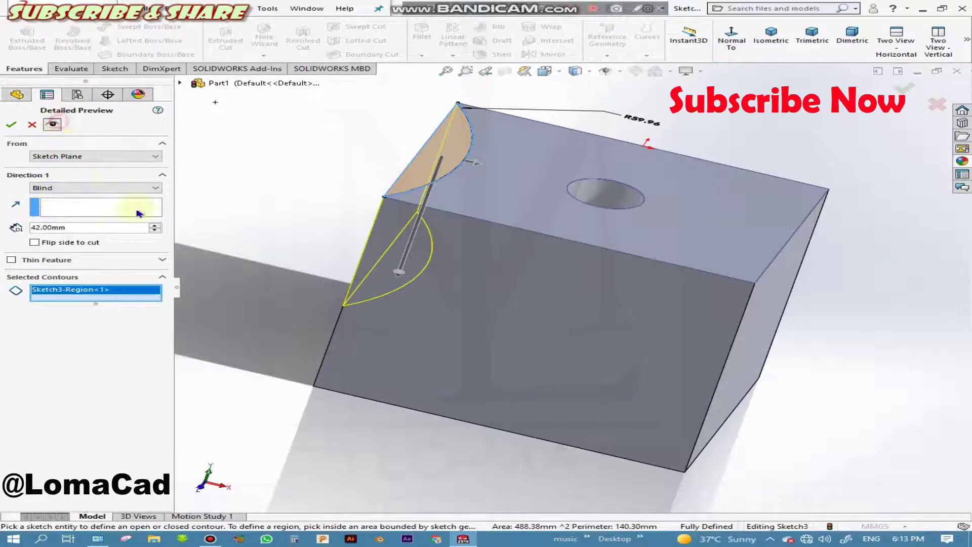
pyautogui.moveTo(311, 463)
pyautogui.mouseDown(button='middle')
pyautogui.moveTo(362, 489)
pyautogui.moveTo(291, 434)
pyautogui.mouseUp(button='middle')
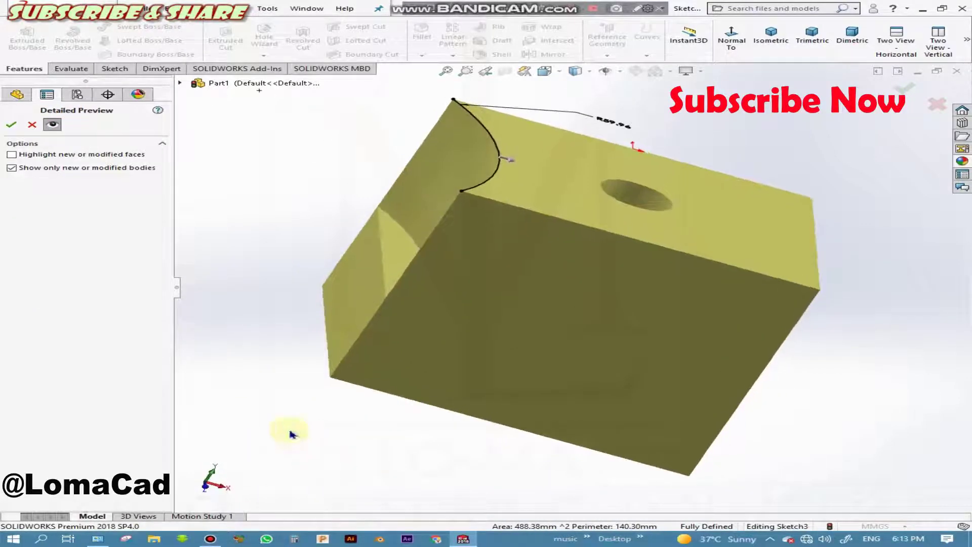
pyautogui.click(11, 125)
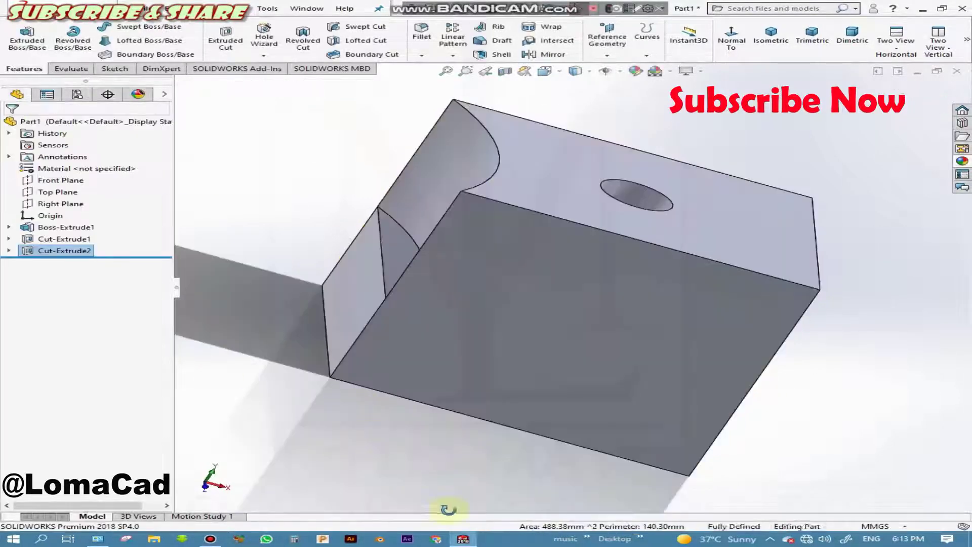
pyautogui.moveTo(445, 506)
pyautogui.mouseDown(button='middle')
pyautogui.moveTo(443, 488)
pyautogui.moveTo(560, 482)
pyautogui.moveTo(456, 419)
pyautogui.mouseUp(button='middle')
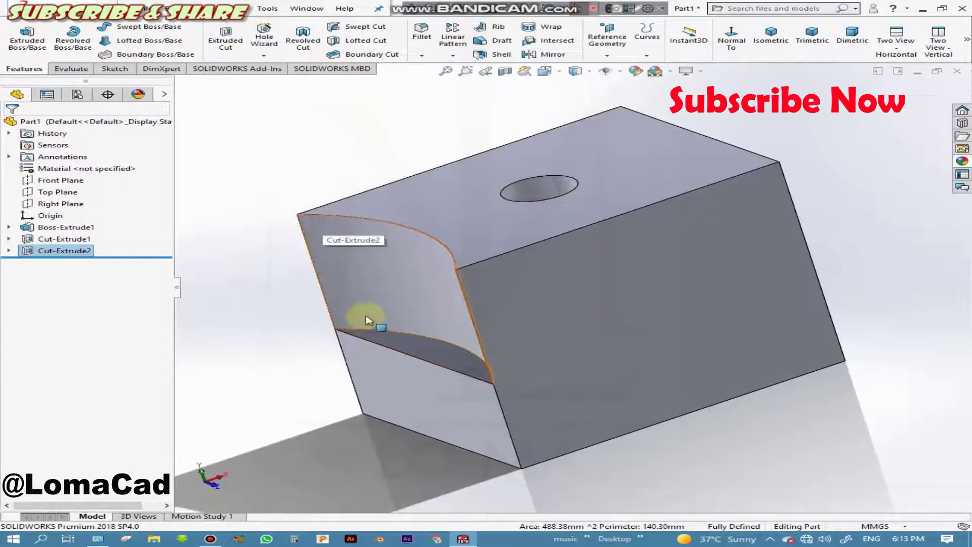
# - Switch Cut-Extrude2's end condition to Offset From Surface, referencing the block's bottom face
pyautogui.rightClick(68, 250)
pyautogui.click(91, 224)
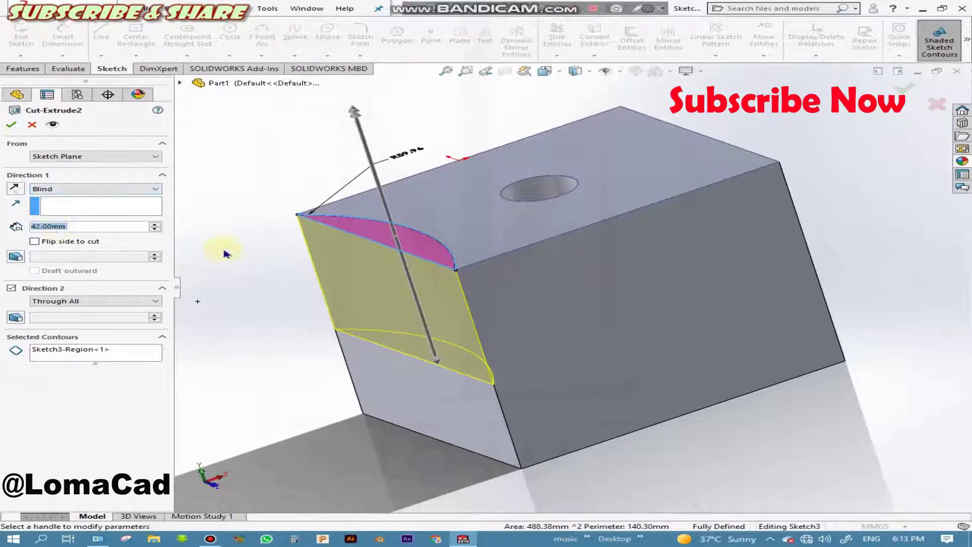
pyautogui.click(143, 189)
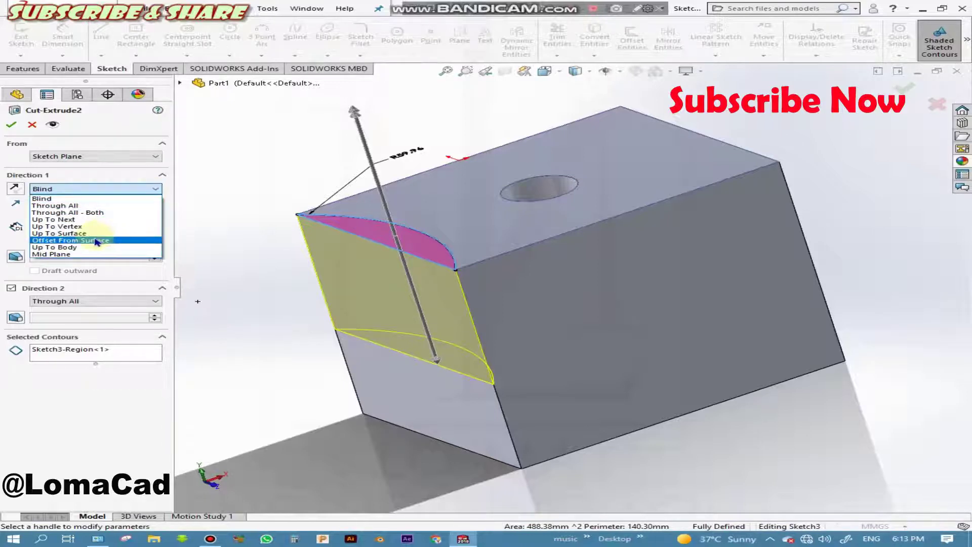
pyautogui.click(96, 242)
pyautogui.moveTo(341, 469)
pyautogui.mouseDown(button='middle')
pyautogui.moveTo(376, 395)
pyautogui.moveTo(403, 441)
pyautogui.mouseUp(button='middle')
pyautogui.click(517, 397)
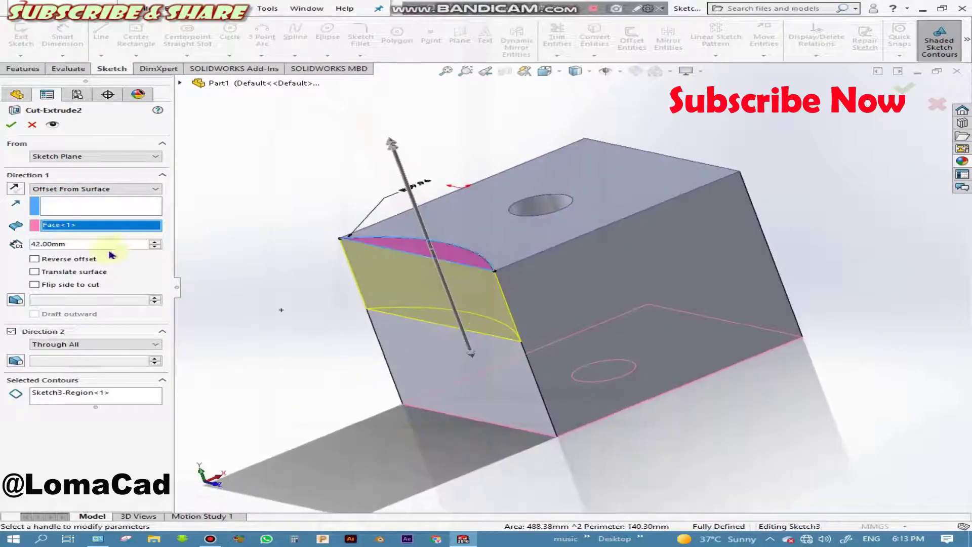
# - Set the offset distance to 20 mm and accept the edited cut
pyautogui.write('420')
pyautogui.press('Return')
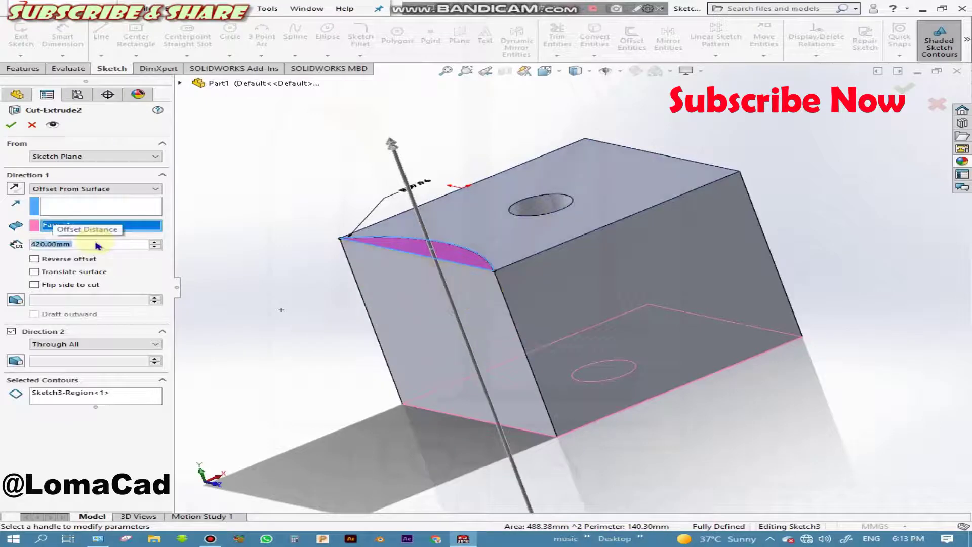
pyautogui.click(99, 244)
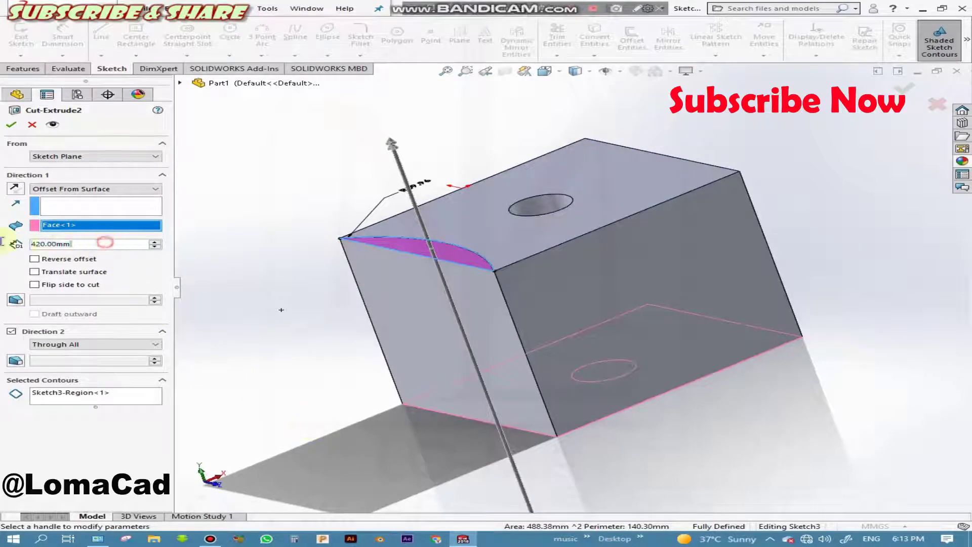
pyautogui.doubleClick(102, 244)
pyautogui.write('20')
pyautogui.press('Return')
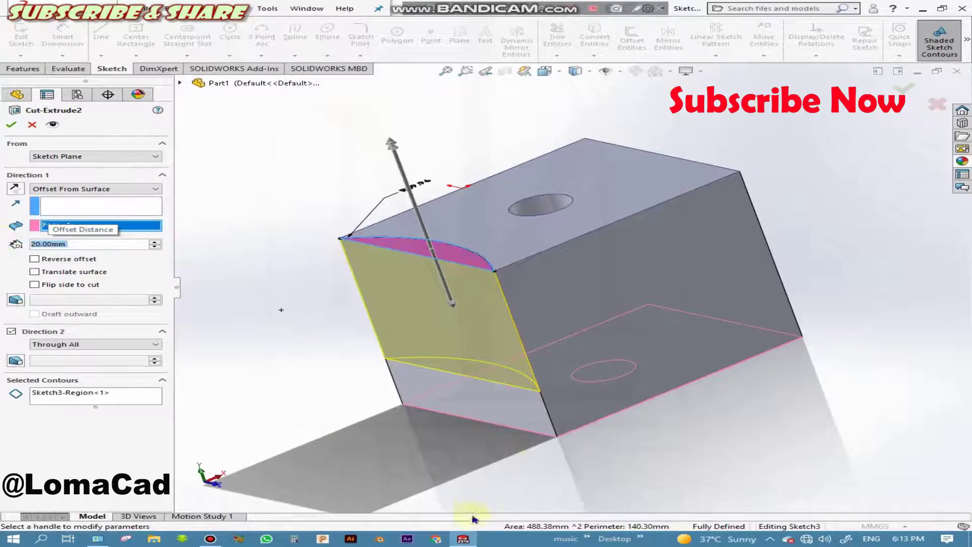
pyautogui.moveTo(473, 519); pyautogui.dragTo(402, 491, button='middle')
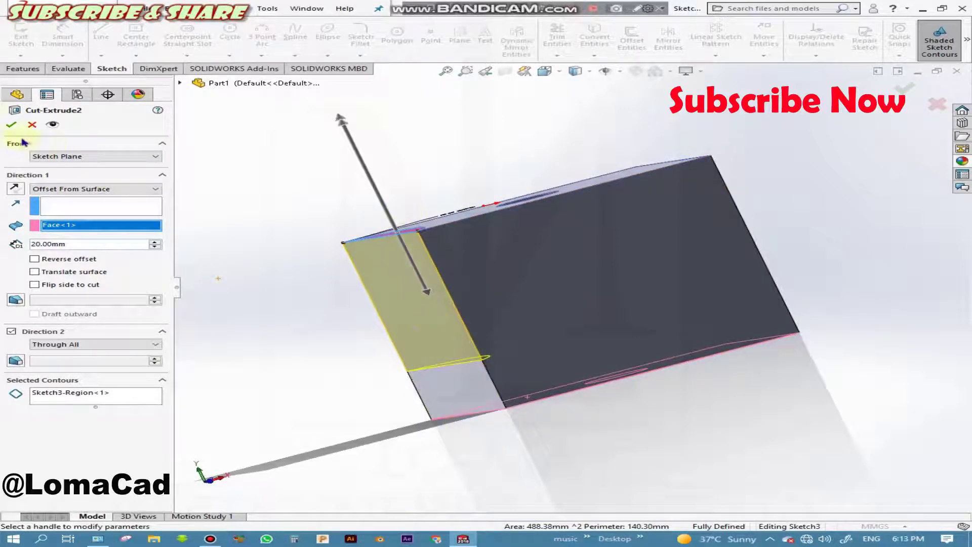
pyautogui.click(11, 126)
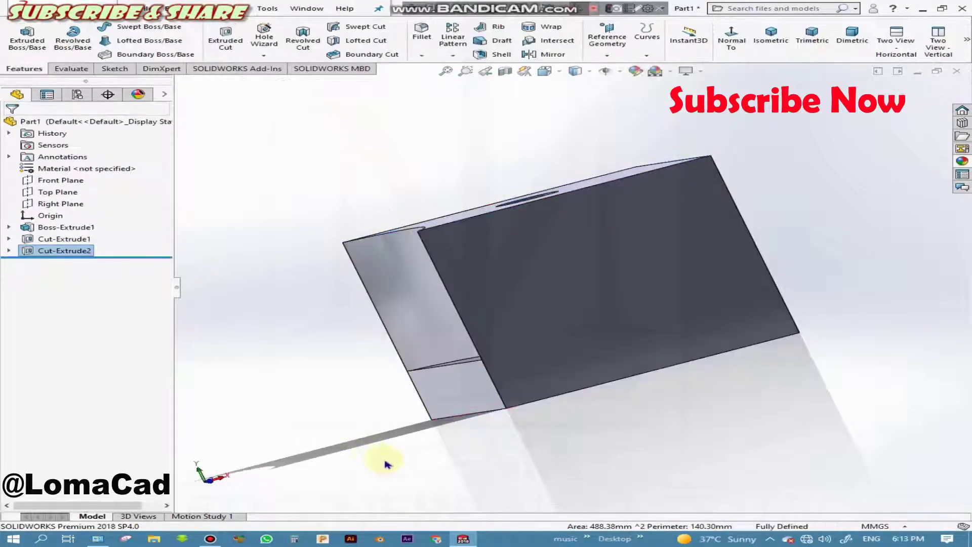
# - Start a new sketch (Sketch4) on the block's top face beside the curved cut
pyautogui.moveTo(384, 460)
pyautogui.mouseDown(button='middle')
pyautogui.moveTo(434, 482)
pyautogui.moveTo(446, 476)
pyautogui.moveTo(437, 391)
pyautogui.moveTo(403, 473)
pyautogui.moveTo(410, 482)
pyautogui.mouseUp(button='middle')
pyautogui.moveTo(524, 449)
pyautogui.mouseDown(button='middle')
pyautogui.moveTo(495, 464)
pyautogui.moveTo(504, 478)
pyautogui.mouseUp(button='middle')
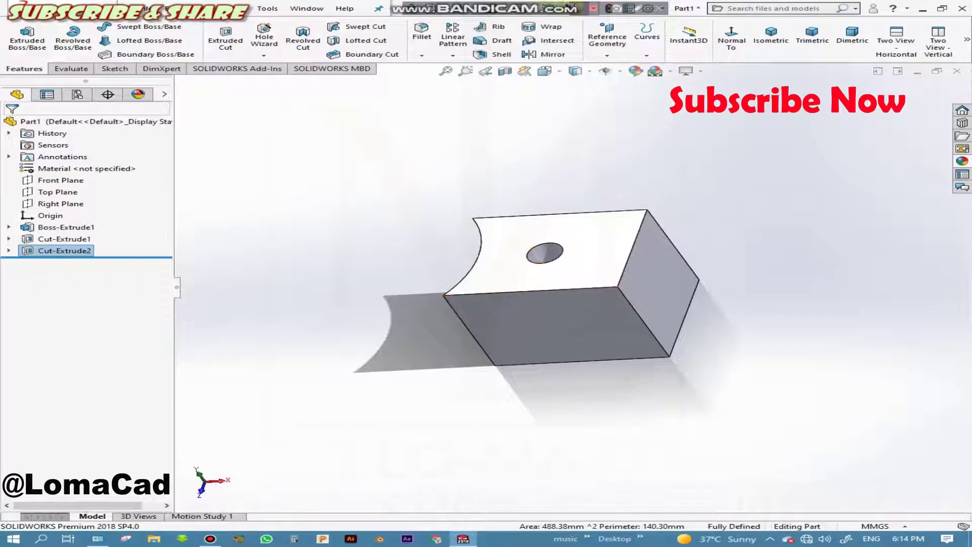
pyautogui.click(592, 255)
pyautogui.rightClick(595, 254)
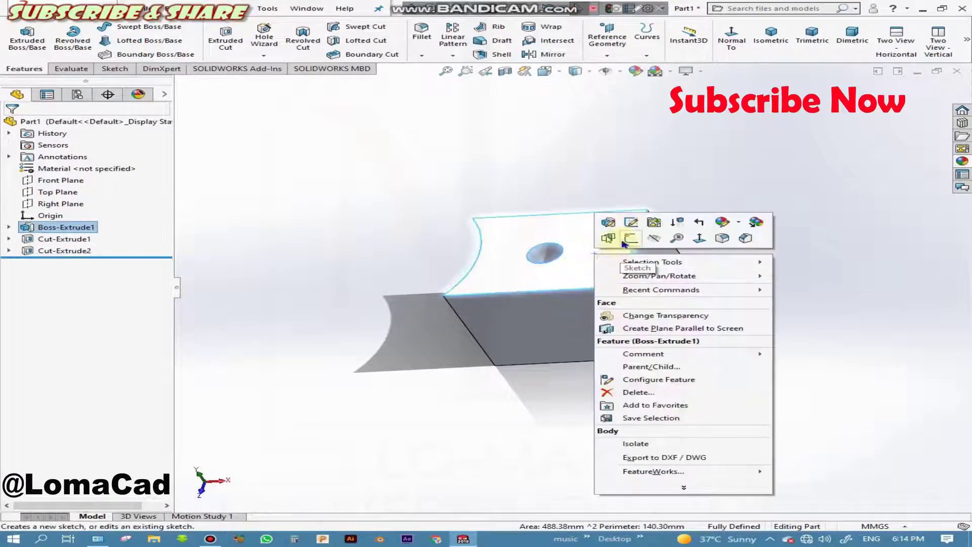
pyautogui.click(631, 241)
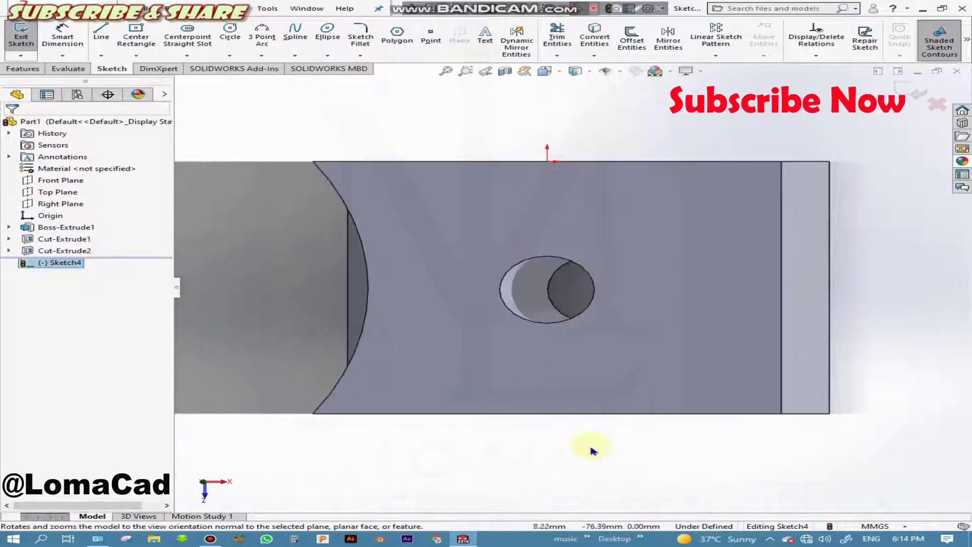
# - View the top-face sketch Normal To and switch to the Center Rectangle tool
pyautogui.press('space')
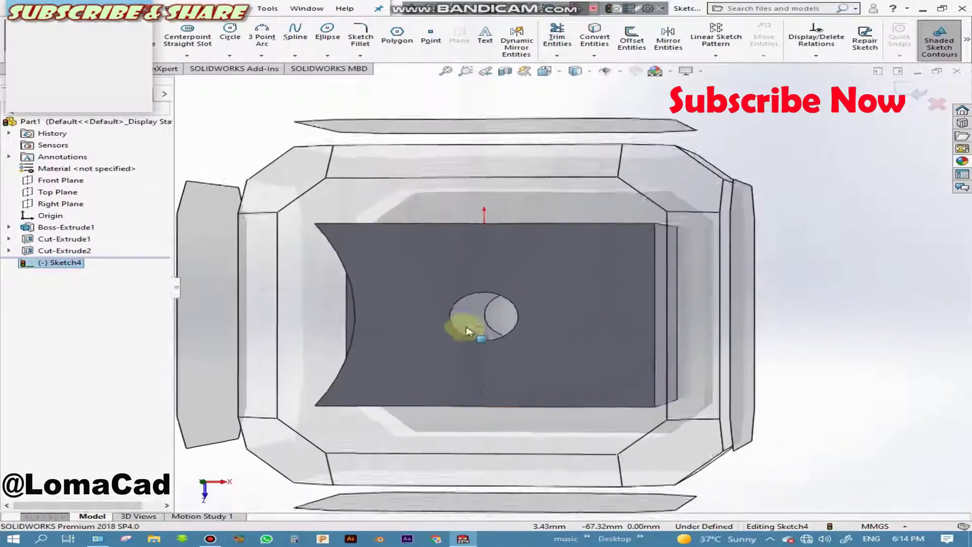
pyautogui.click(538, 338)
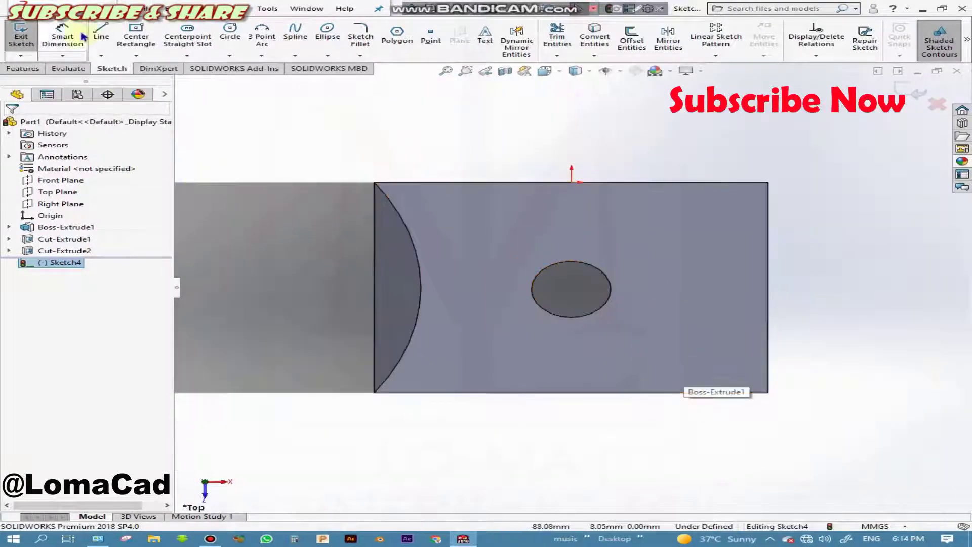
pyautogui.click(134, 34)
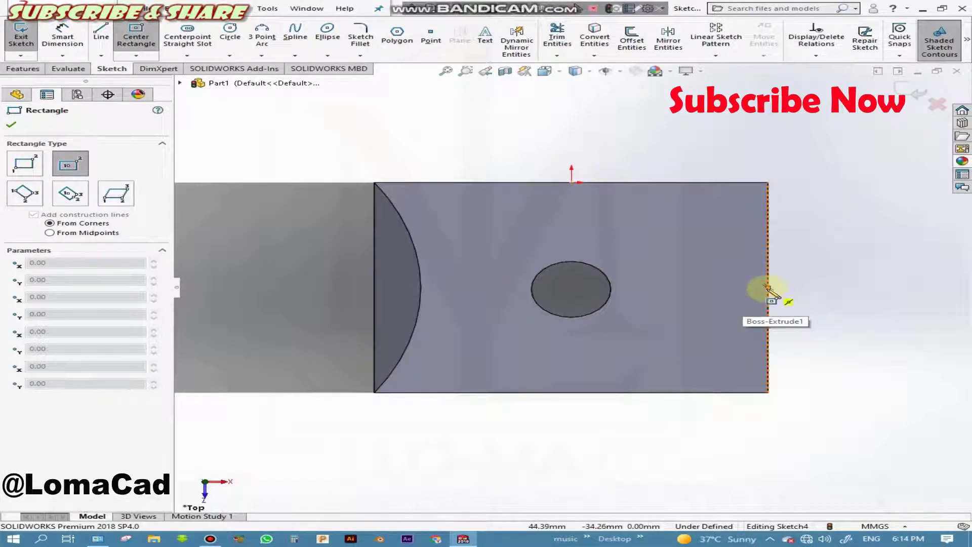
# - Draw a centre rectangle centred on the block's right edge
pyautogui.click(767, 288)
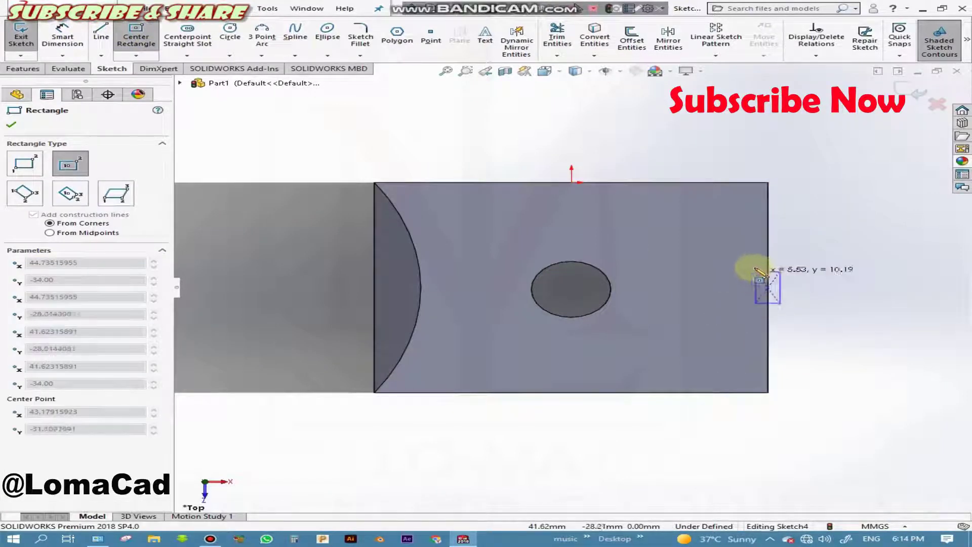
pyautogui.click(718, 234)
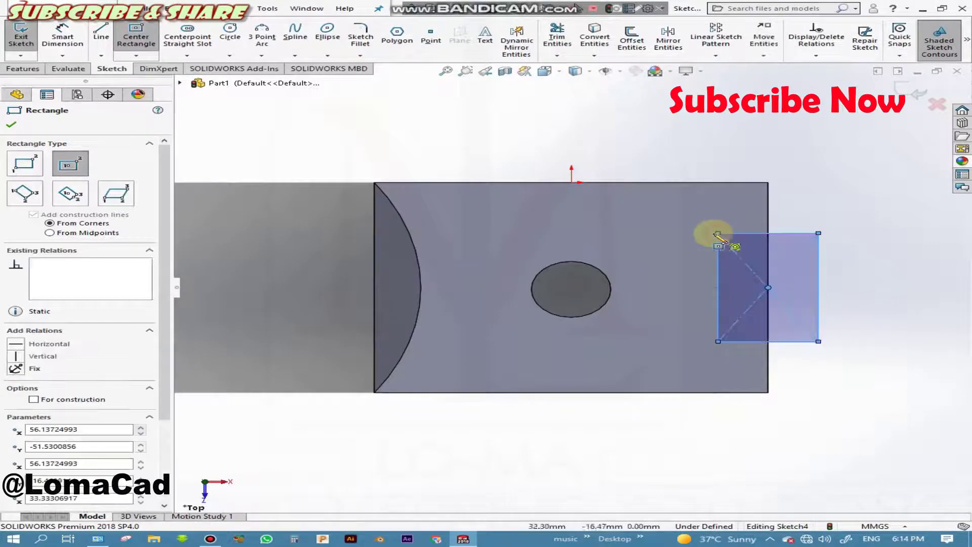
pyautogui.click(11, 126)
# - Dimension the rectangle's left edge 35.06 mm and top edge 22.80 mm, fully defining it
pyautogui.click(62, 36)
pyautogui.click(717, 271)
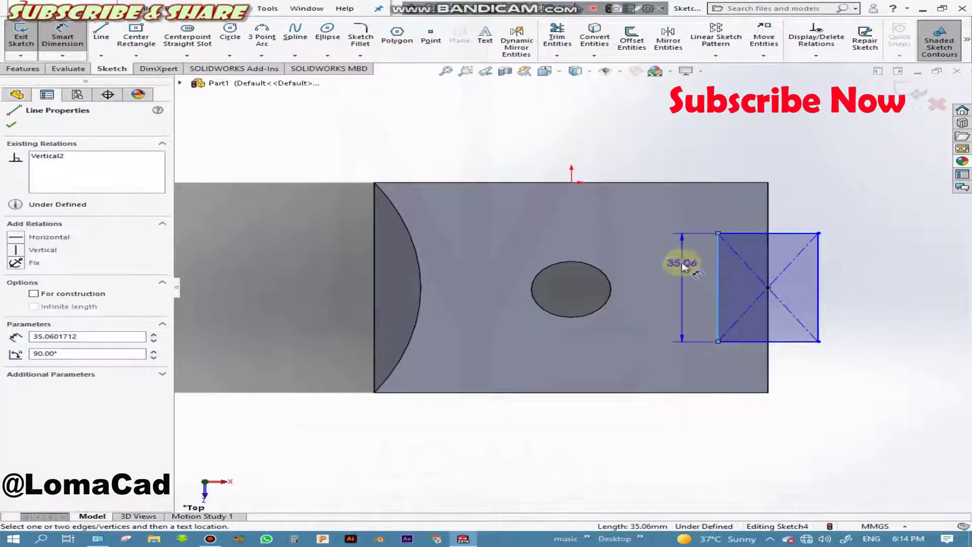
pyautogui.click(691, 253)
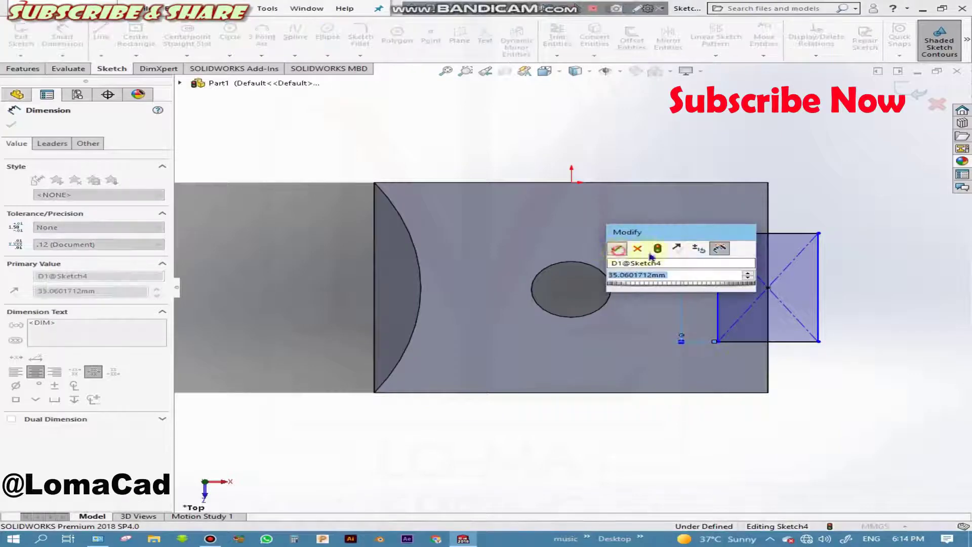
pyautogui.press('Return')
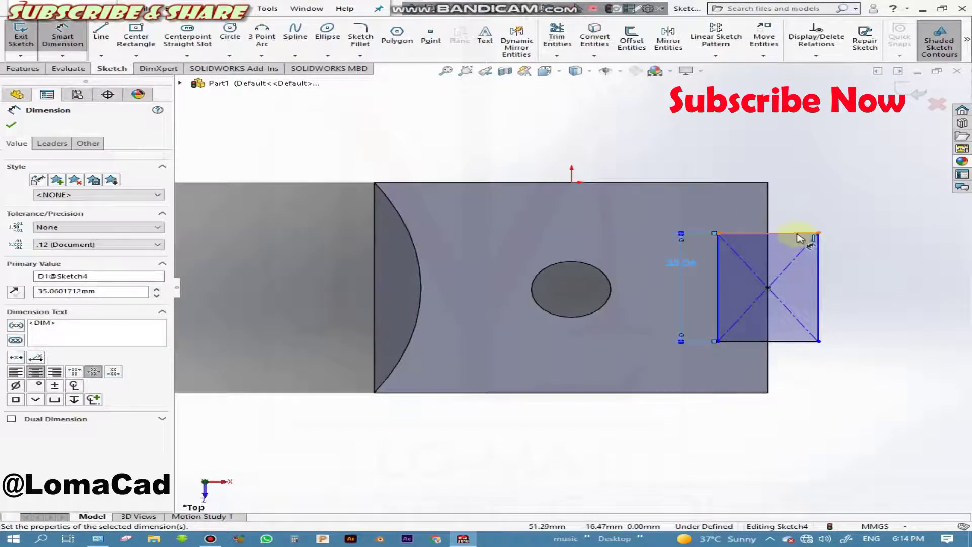
pyautogui.click(799, 235)
pyautogui.click(802, 205)
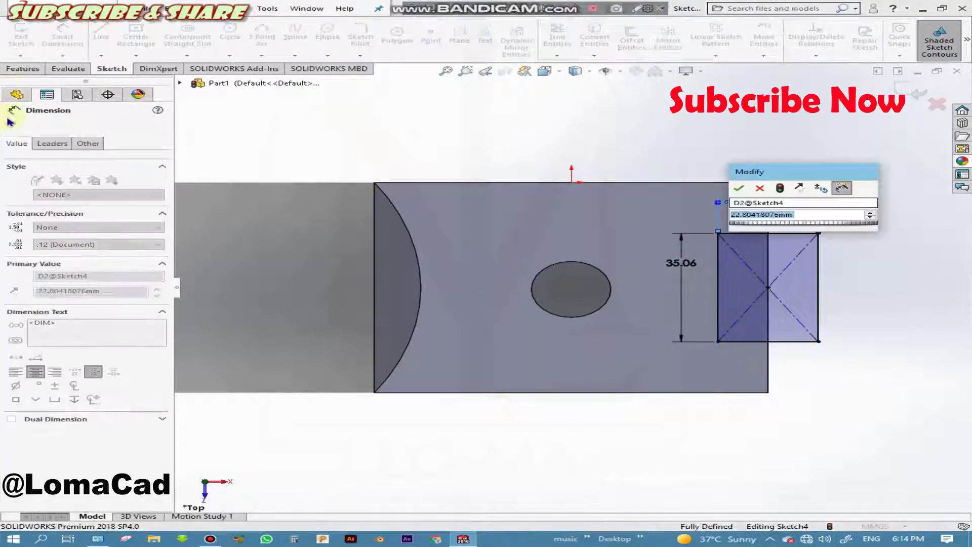
pyautogui.click(739, 189)
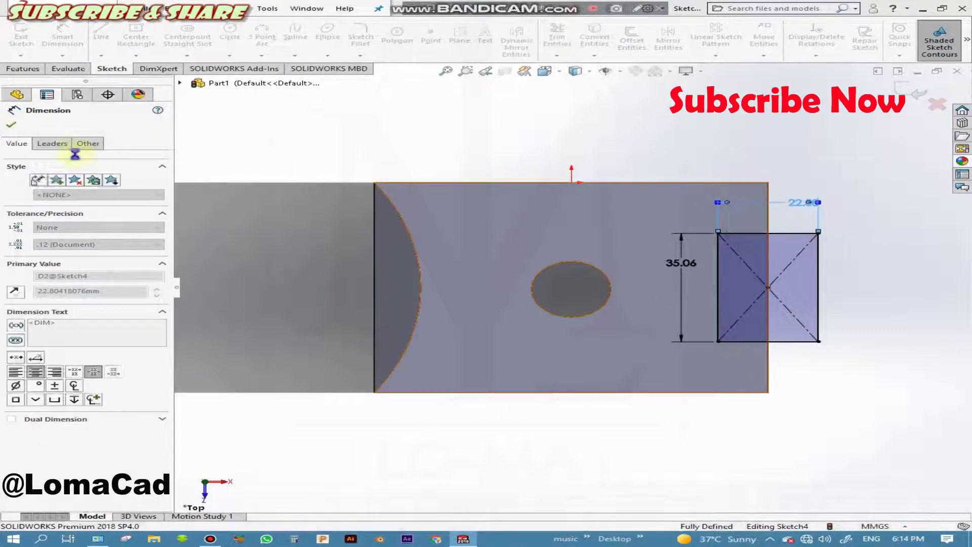
pyautogui.click(11, 125)
pyautogui.moveTo(515, 463)
pyautogui.mouseDown(button='middle')
pyautogui.moveTo(495, 405)
pyautogui.moveTo(714, 167)
pyautogui.mouseUp(button='middle')
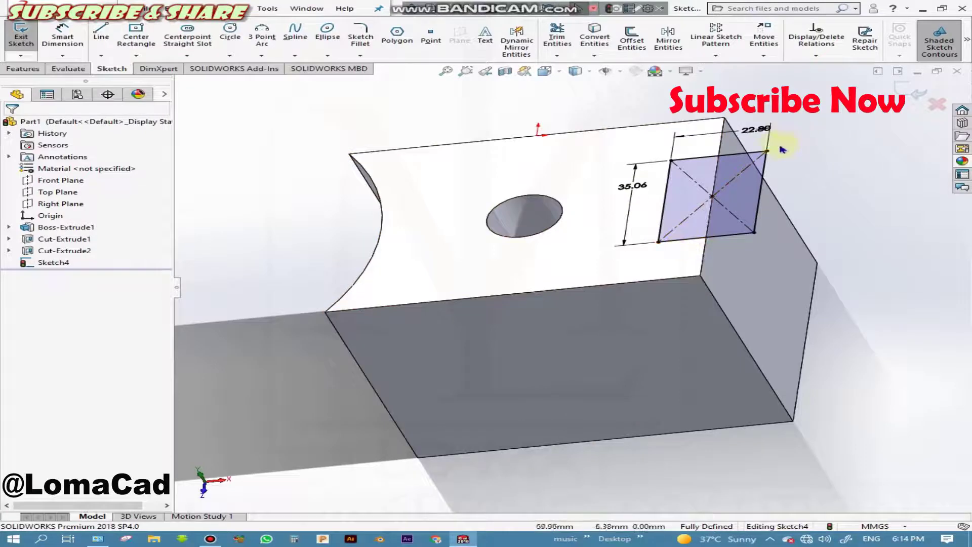
pyautogui.moveTo(770, 146); pyautogui.dragTo(618, 245)
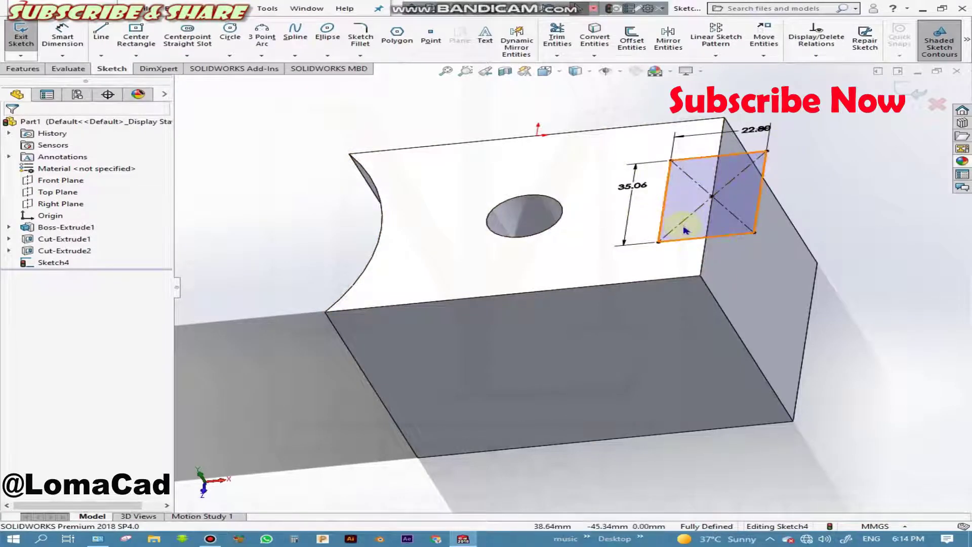
pyautogui.press('Escape')
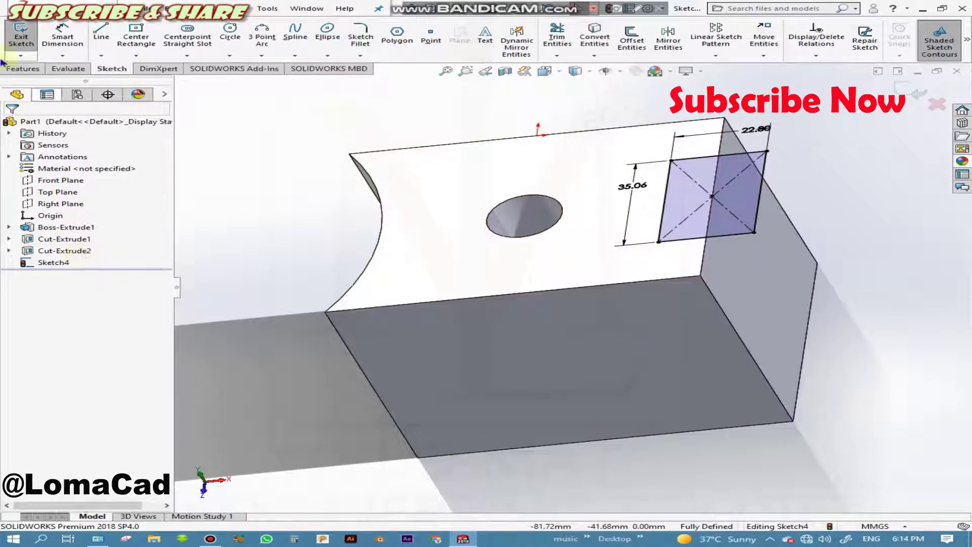
# - Start a Blind 42 mm Extruded Cut from the rectangle sketch
pyautogui.click(10, 69)
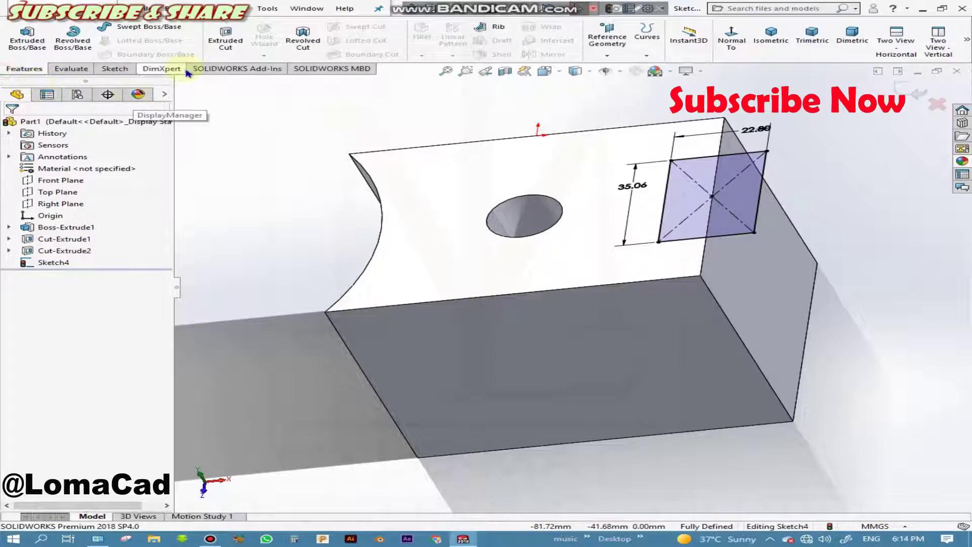
pyautogui.click(219, 53)
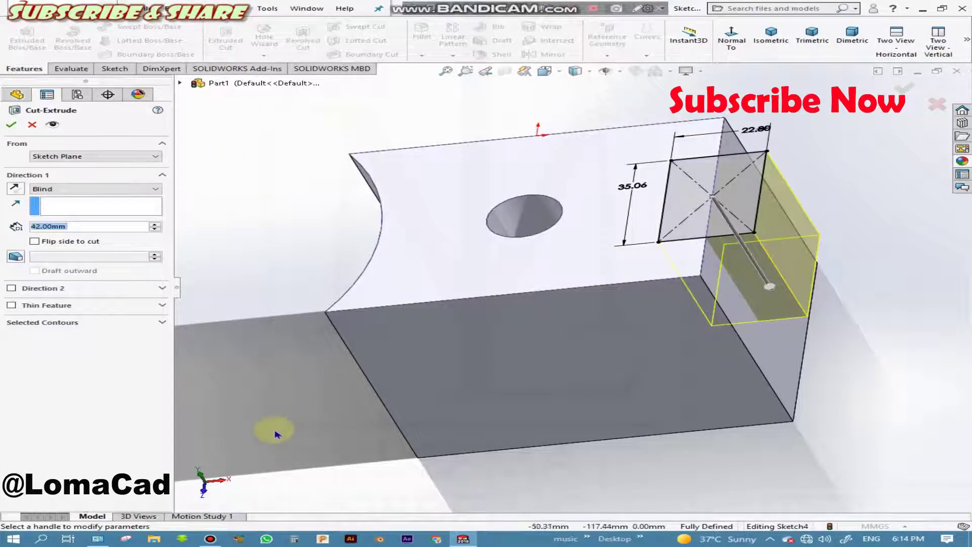
pyautogui.moveTo(271, 419)
pyautogui.mouseDown(button='middle')
pyautogui.moveTo(320, 374)
pyautogui.moveTo(251, 361)
pyautogui.moveTo(191, 382)
pyautogui.moveTo(184, 406)
pyautogui.moveTo(195, 413)
pyautogui.mouseUp(button='middle')
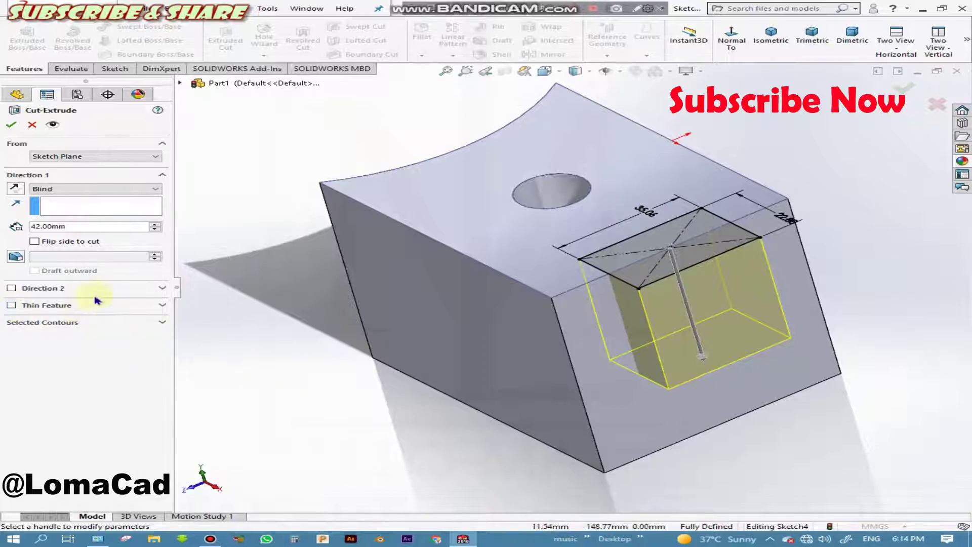
# - Make the cut a one-direction thin feature, reversed inward, with a 5 mm wall
pyautogui.click(11, 306)
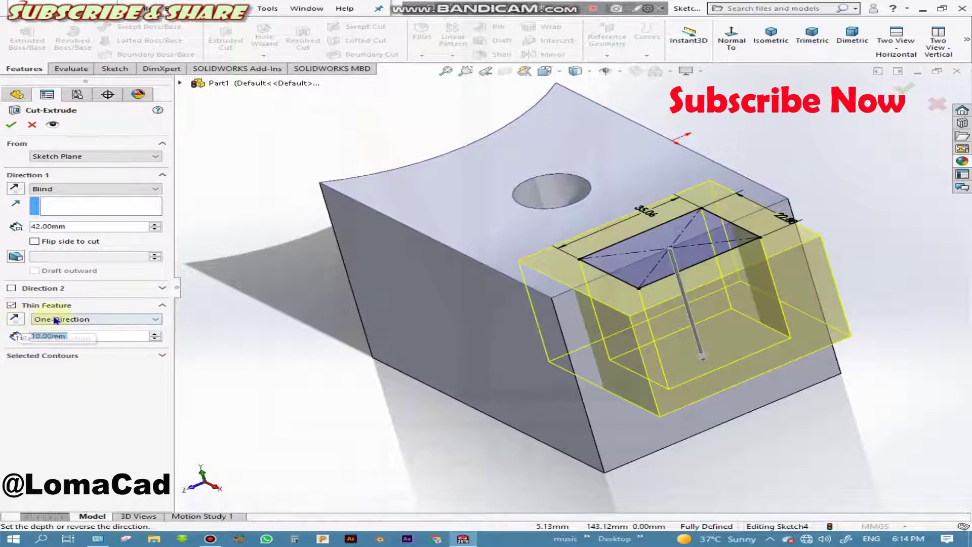
pyautogui.click(15, 319)
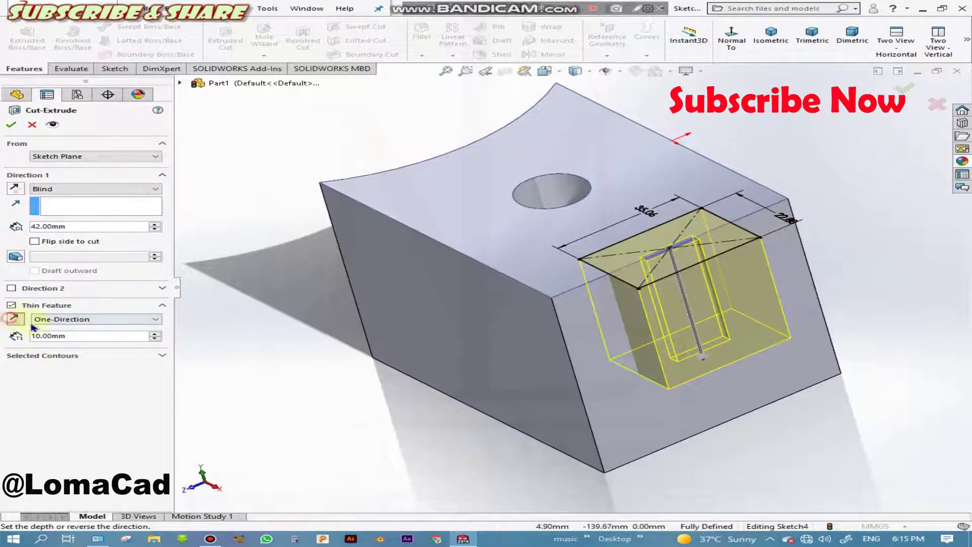
pyautogui.click(76, 319)
pyautogui.click(69, 336)
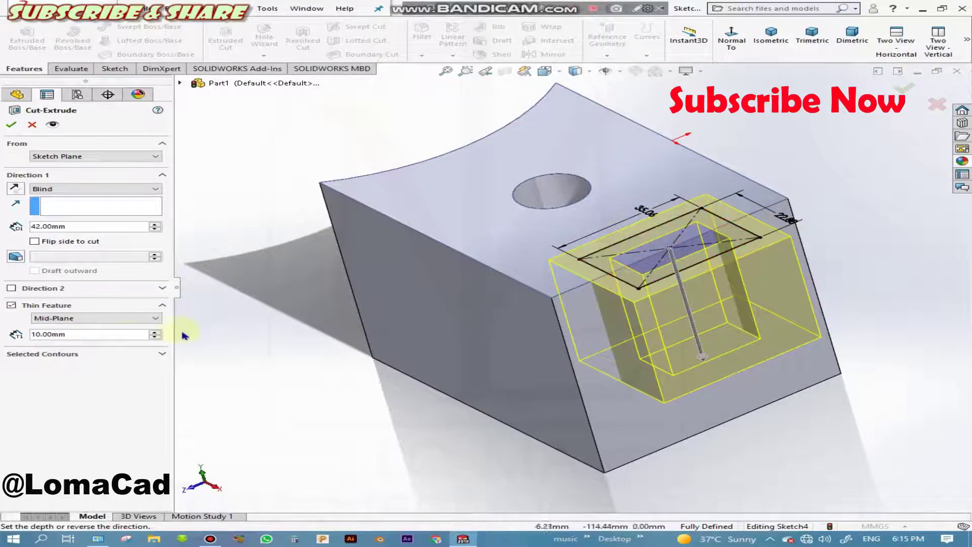
pyautogui.click(128, 323)
pyautogui.click(121, 343)
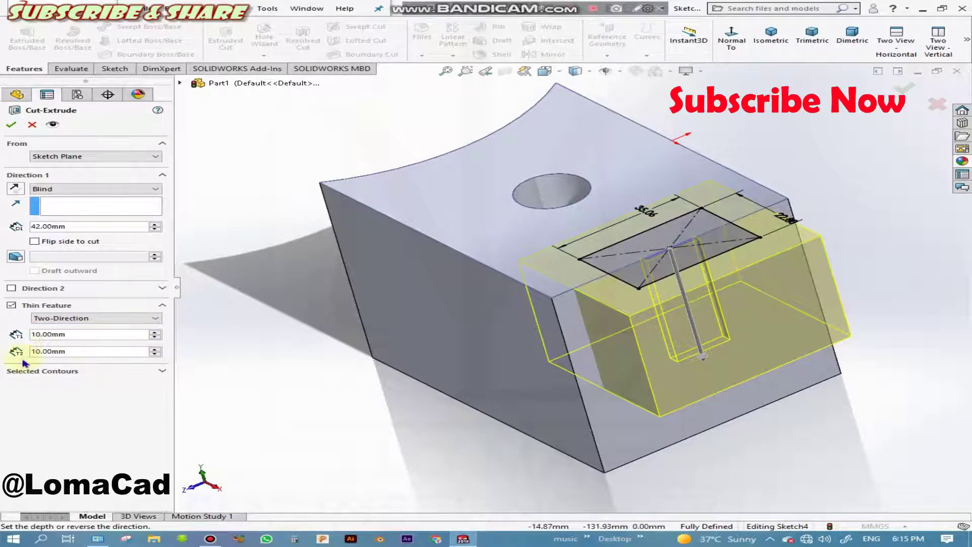
pyautogui.click(43, 318)
pyautogui.click(51, 319)
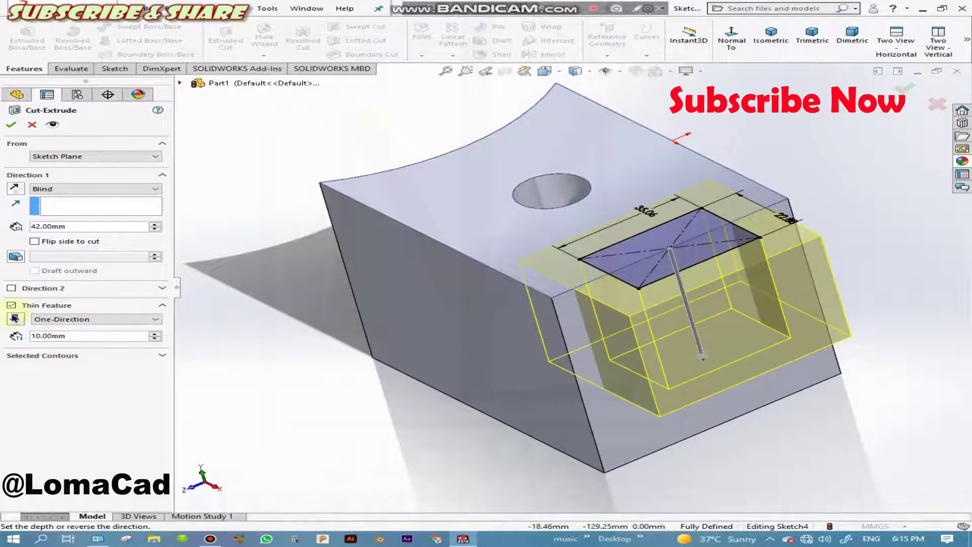
pyautogui.click(15, 319)
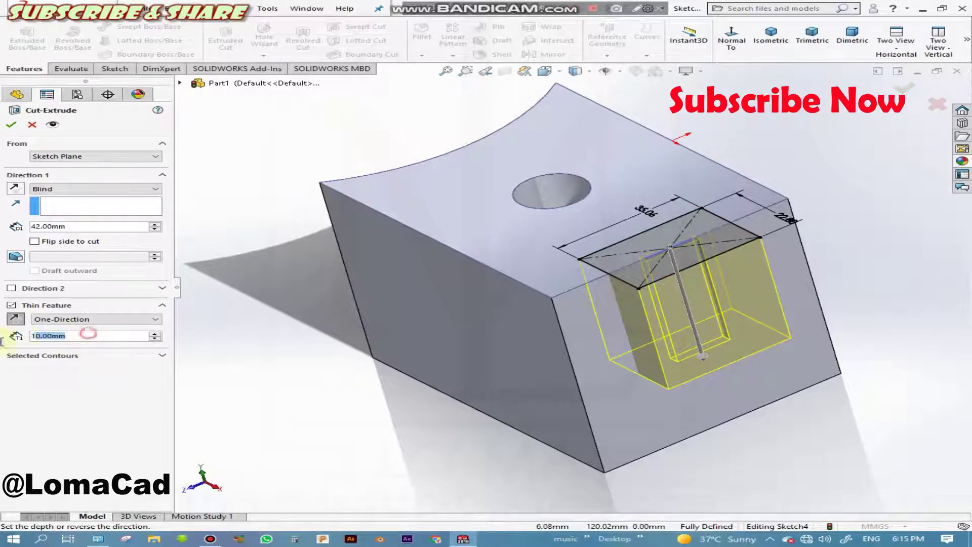
pyautogui.write('5')
pyautogui.press('Return')
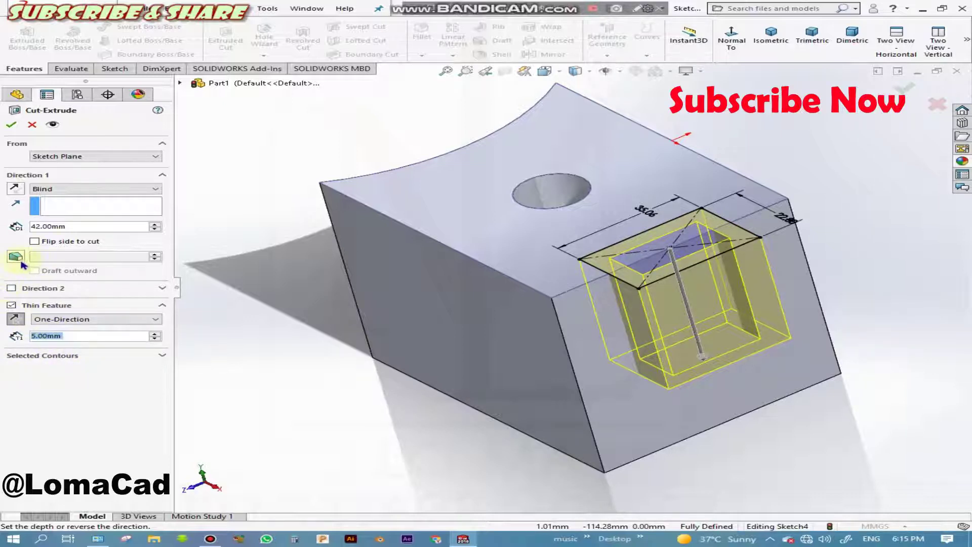
# - Add a 7° draft to the thin cut and show its detailed preview
pyautogui.click(20, 260)
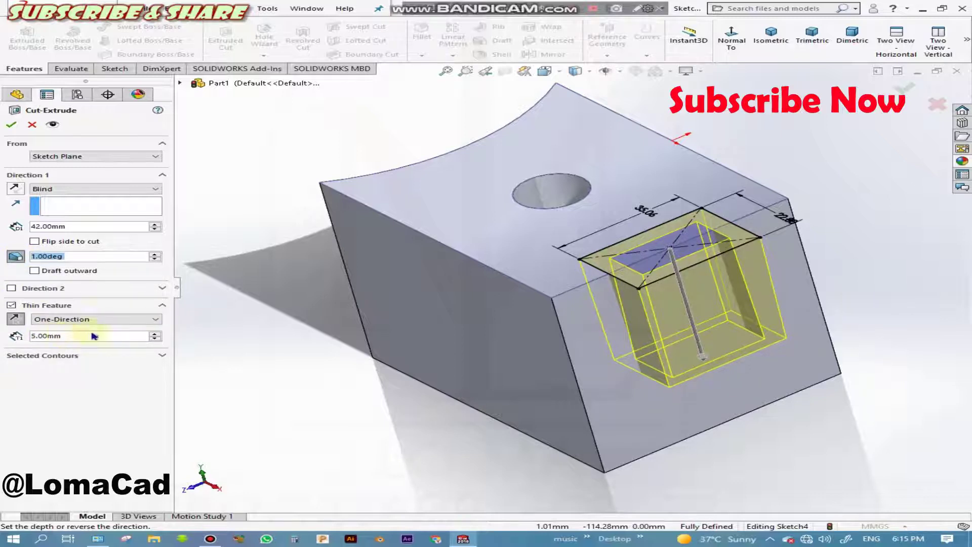
pyautogui.click(155, 255)
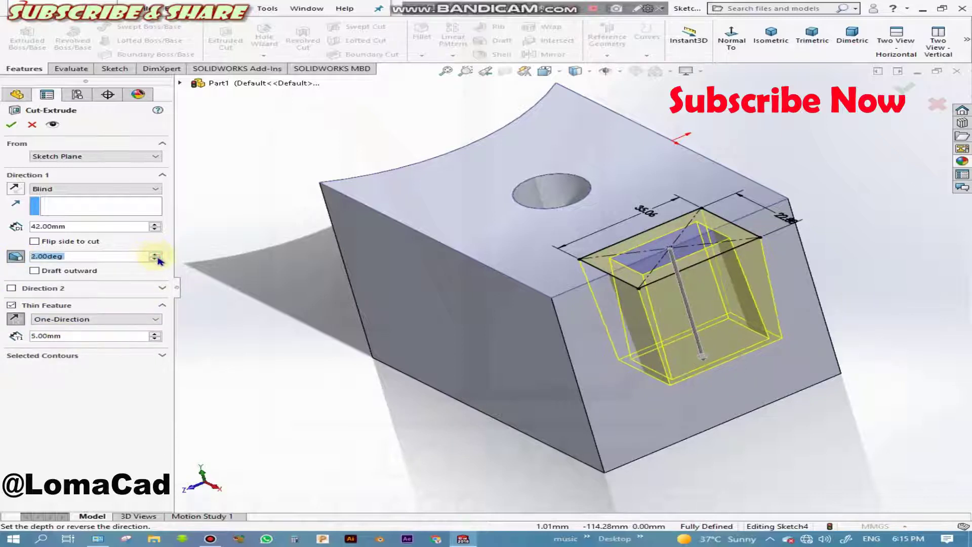
pyautogui.click(155, 255)
pyautogui.click(155, 254)
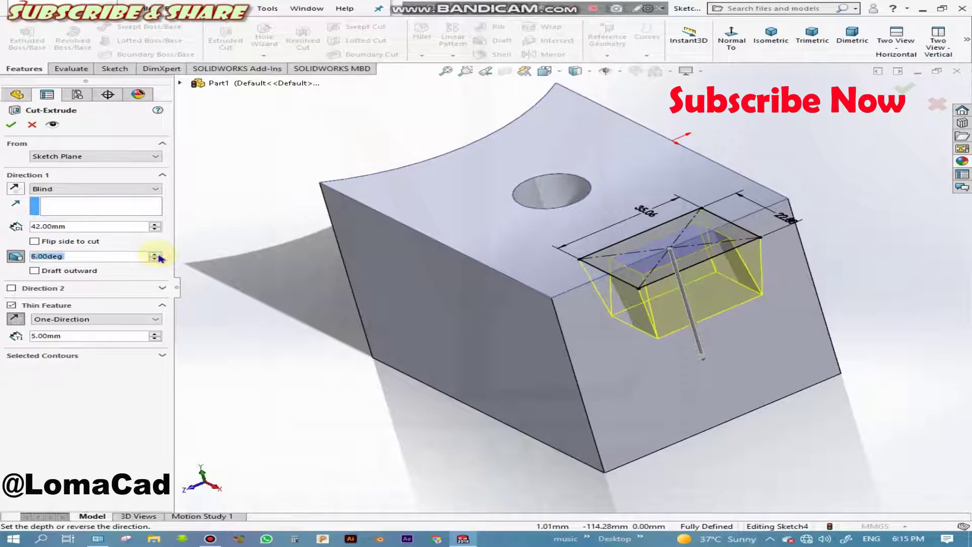
pyautogui.click(157, 254)
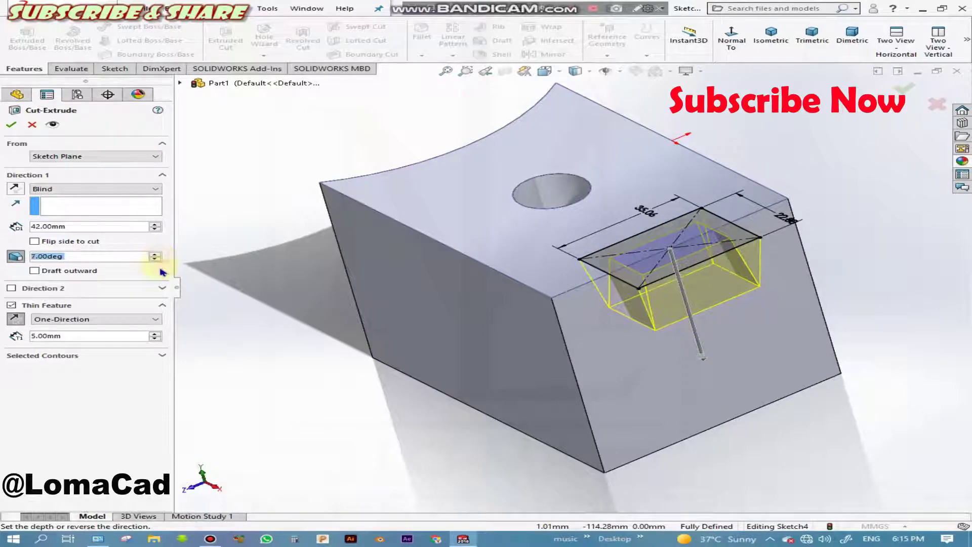
pyautogui.click(52, 125)
pyautogui.moveTo(439, 444)
pyautogui.mouseDown(button='middle')
pyautogui.moveTo(386, 434)
pyautogui.moveTo(691, 288)
pyautogui.mouseUp(button='middle')
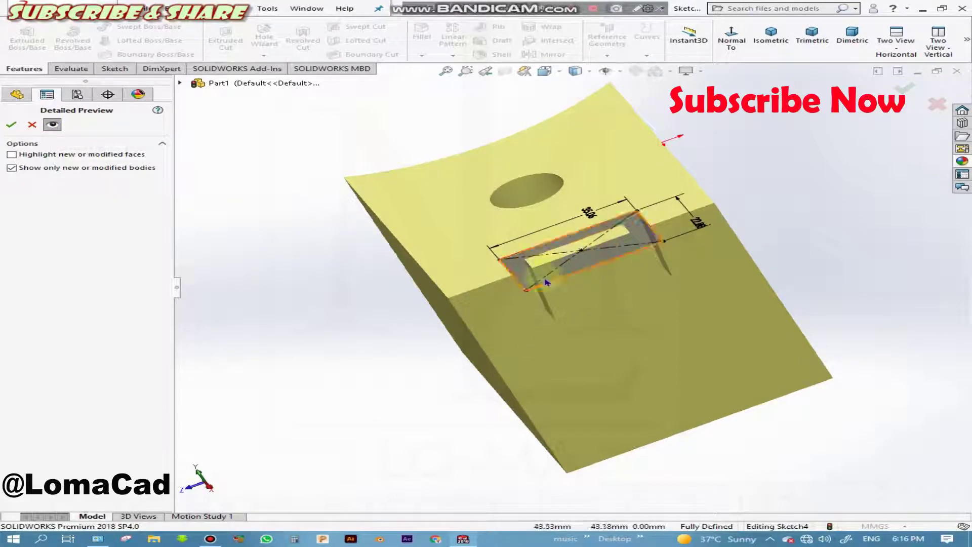
# - Inspect the 7° drafted cut in detailed preview from several angles
pyautogui.moveTo(337, 369)
pyautogui.mouseDown(button='middle')
pyautogui.moveTo(375, 412)
pyautogui.moveTo(684, 369)
pyautogui.mouseUp(button='middle')
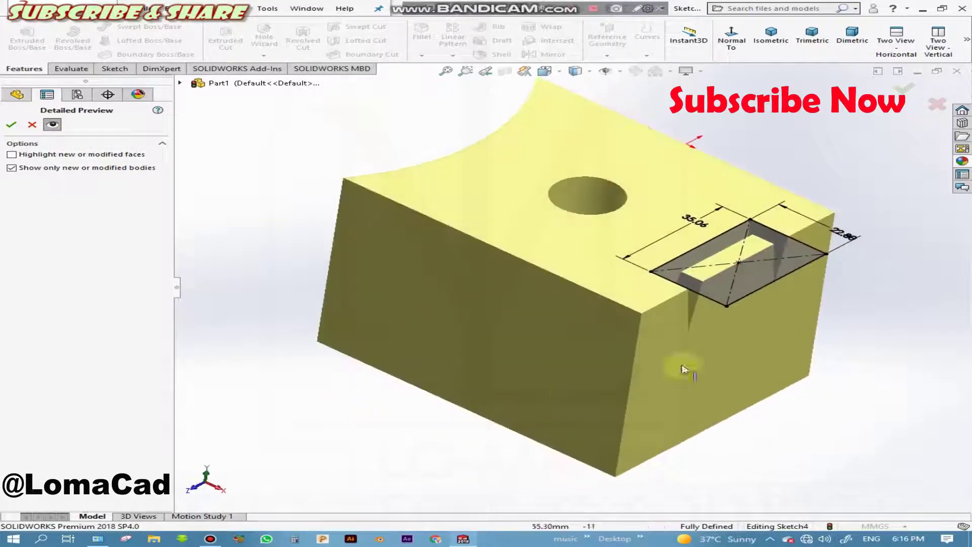
pyautogui.click(52, 125)
pyautogui.moveTo(456, 438); pyautogui.dragTo(597, 297, button='middle')
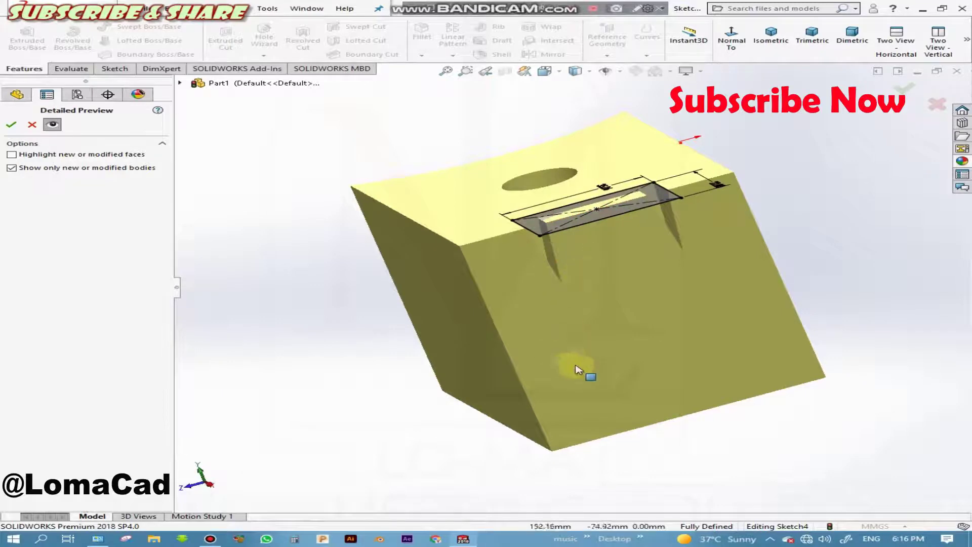
pyautogui.moveTo(583, 374)
pyautogui.mouseDown(button='middle')
pyautogui.moveTo(662, 438)
pyautogui.moveTo(658, 431)
pyautogui.mouseUp(button='middle')
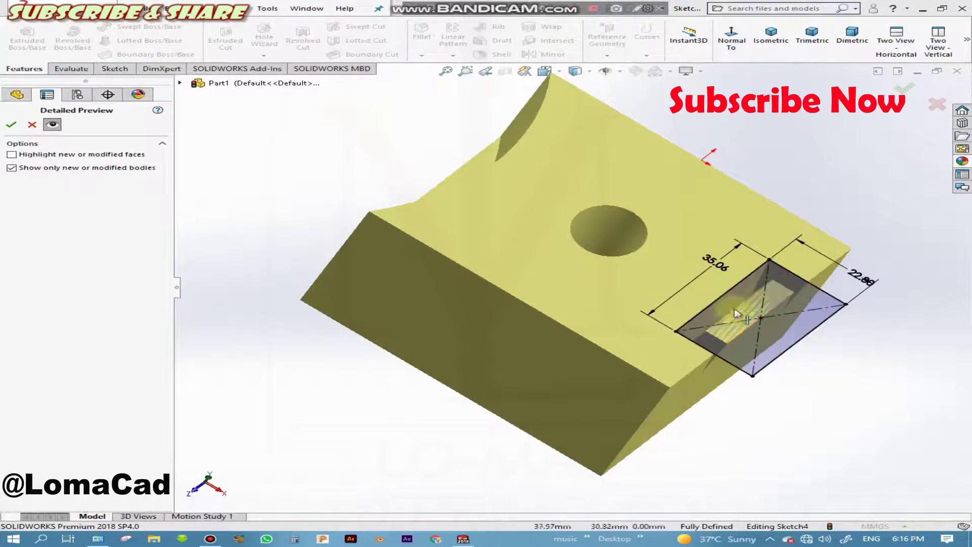
pyautogui.moveTo(711, 363); pyautogui.dragTo(679, 278, button='middle')
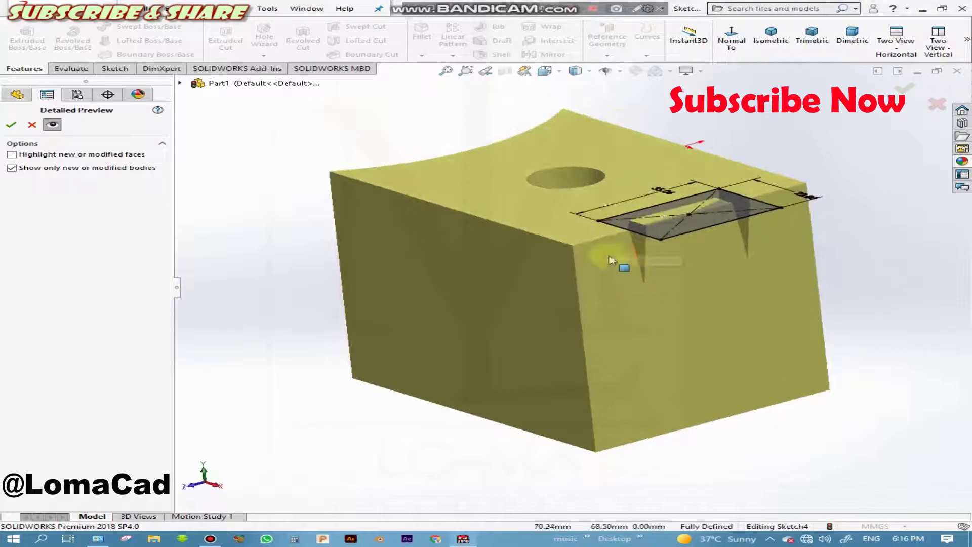
pyautogui.click(52, 125)
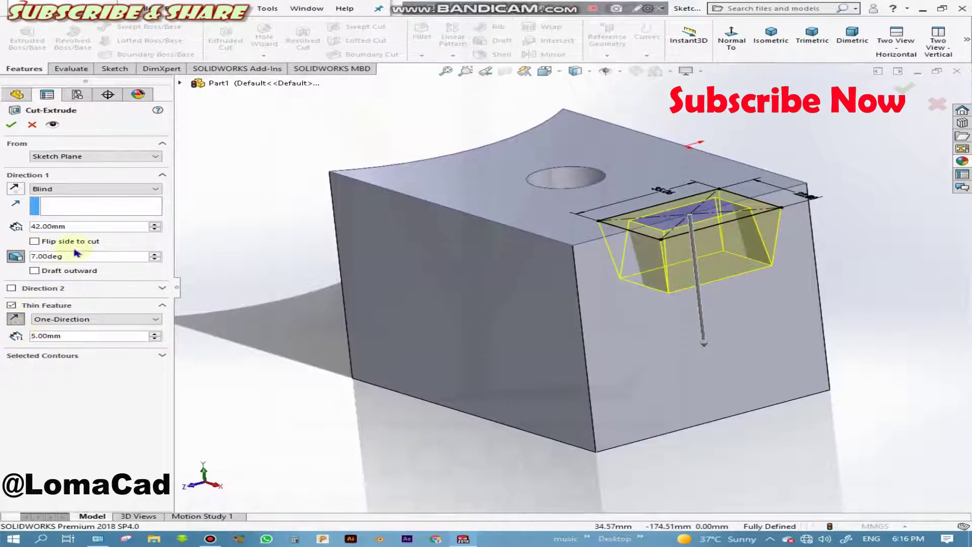
# - Lower the draft angle to 5° and recheck the detailed preview
pyautogui.click(155, 259)
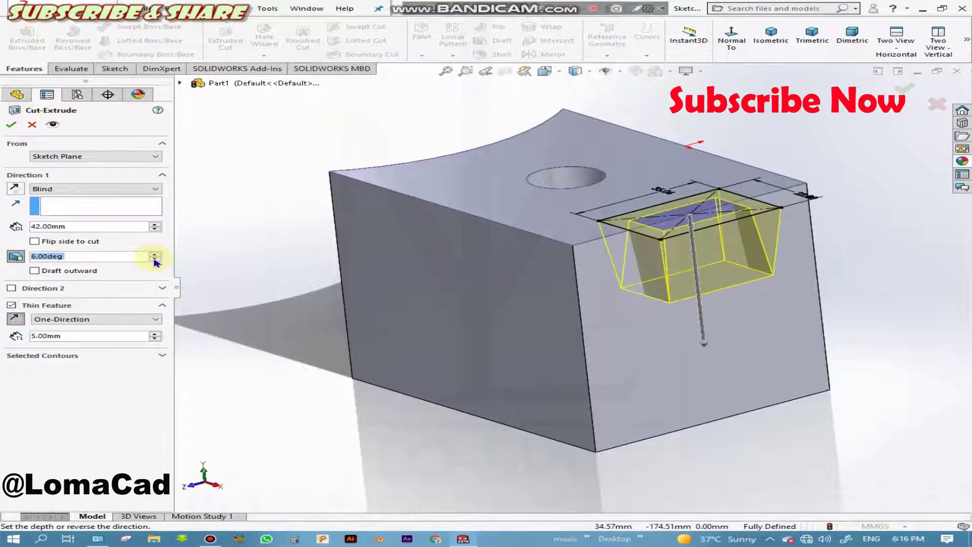
pyautogui.click(155, 259)
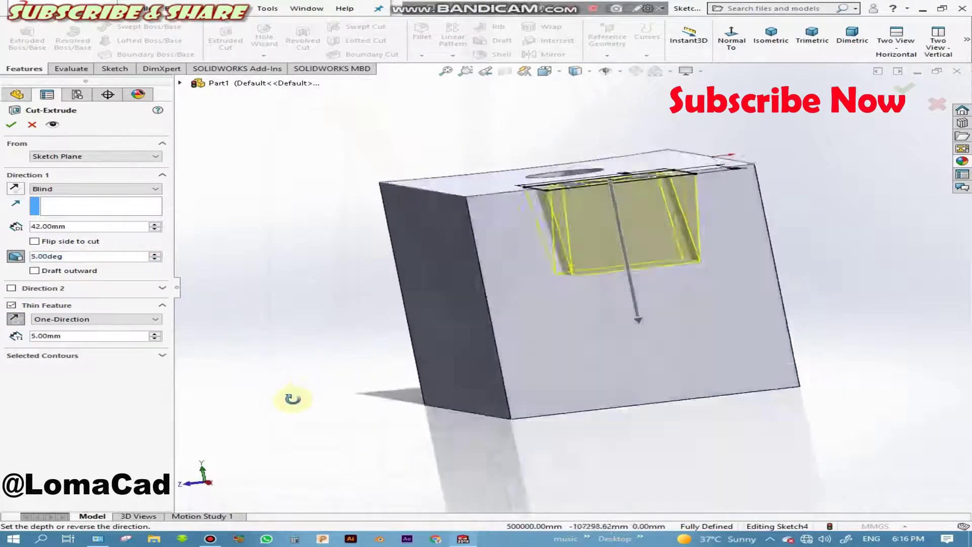
pyautogui.moveTo(328, 394); pyautogui.dragTo(286, 398, button='middle')
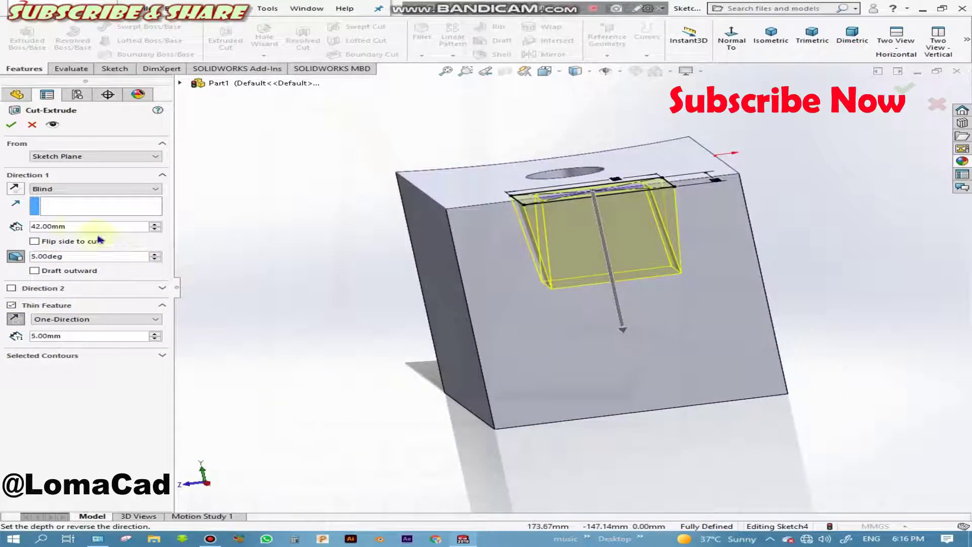
pyautogui.click(60, 127)
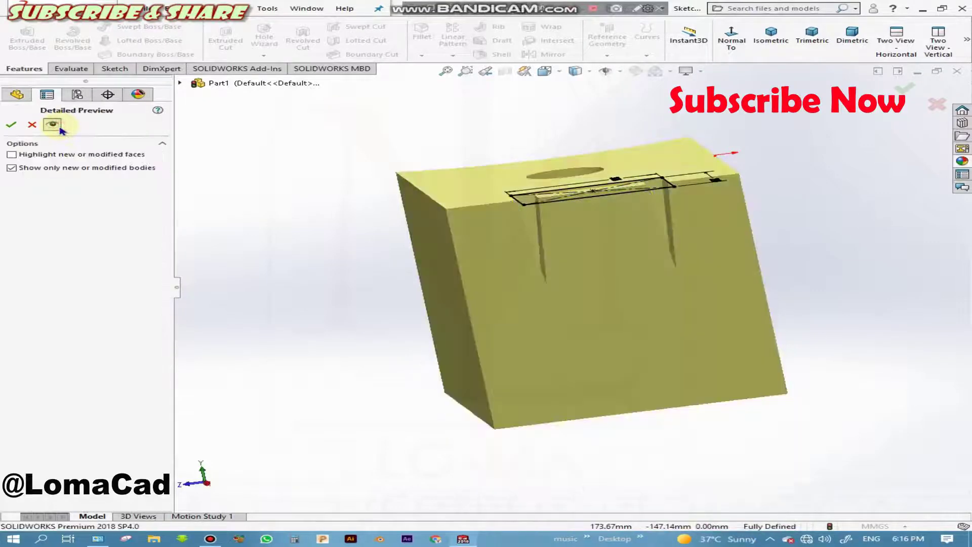
pyautogui.click(60, 127)
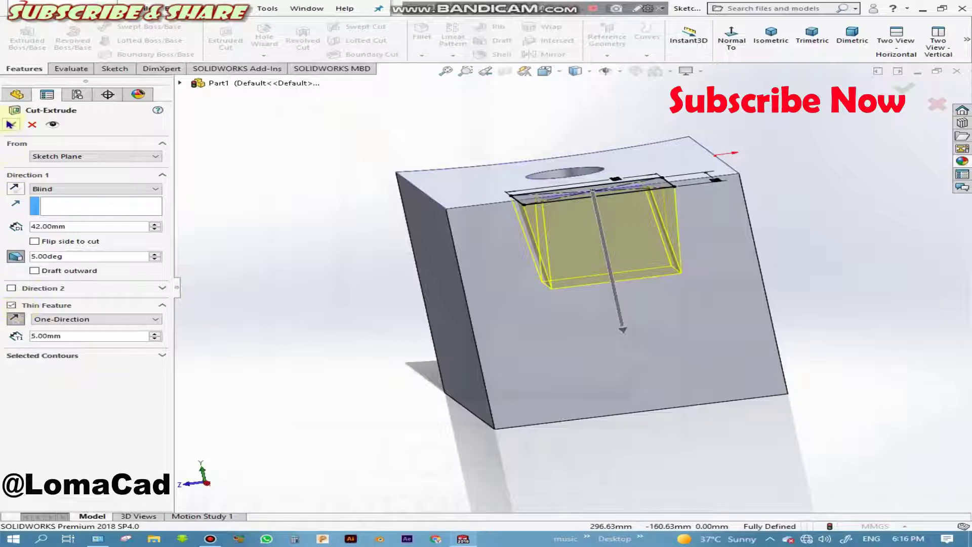
# - Accept Cut-Extrude-Thin1 and orbit around to inspect the tapered slots
pyautogui.rightClick(329, 413)
pyautogui.moveTo(332, 427)
pyautogui.mouseDown(button='middle')
pyautogui.moveTo(394, 465)
pyautogui.moveTo(496, 467)
pyautogui.mouseUp(button='middle')
pyautogui.moveTo(604, 424); pyautogui.dragTo(522, 358, button='middle')
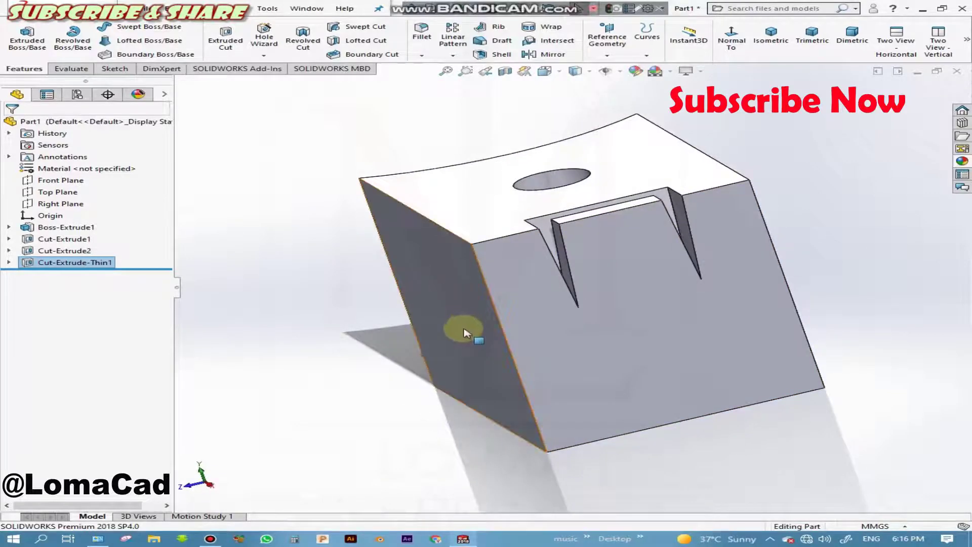
pyautogui.moveTo(465, 332)
pyautogui.mouseDown(button='middle')
pyautogui.moveTo(445, 289)
pyautogui.moveTo(456, 336)
pyautogui.moveTo(444, 337)
pyautogui.moveTo(508, 333)
pyautogui.mouseUp(button='middle')
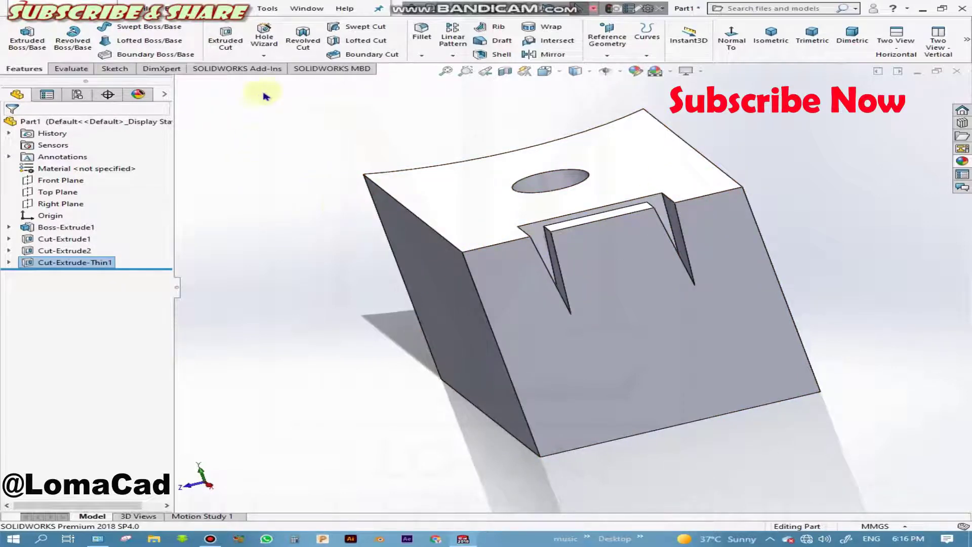
# - Start a new sketch on the block's front face, viewed Normal To
pyautogui.rightClick(679, 353)
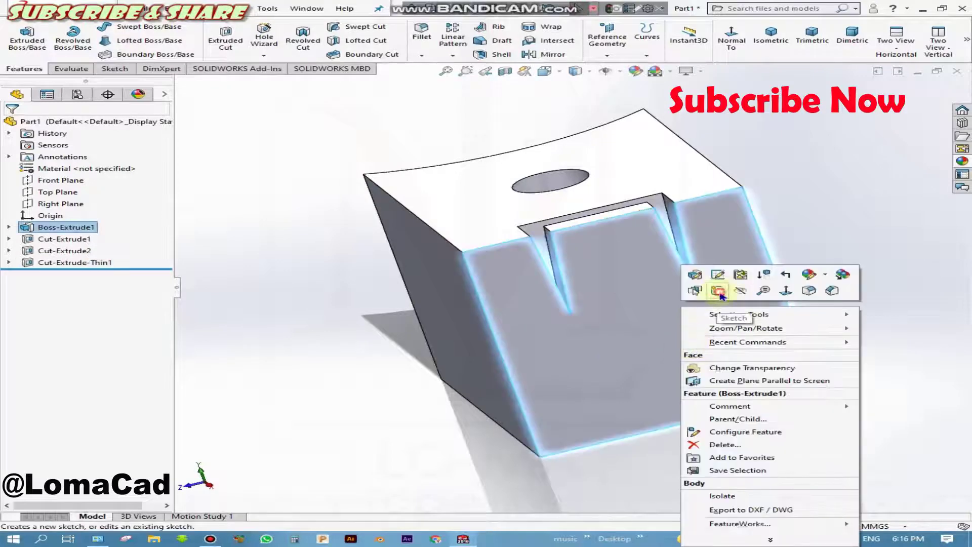
pyautogui.click(718, 291)
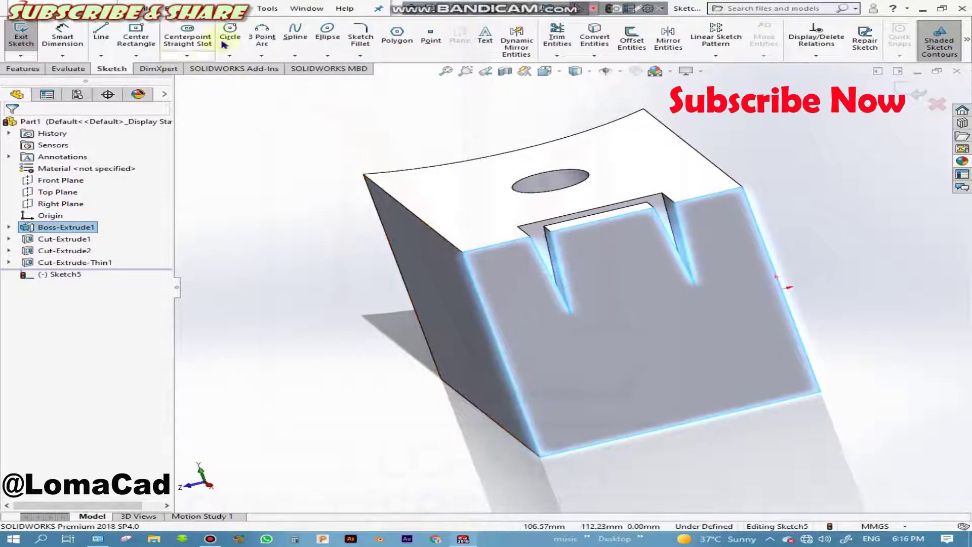
pyautogui.click(73, 274)
pyautogui.click(116, 258)
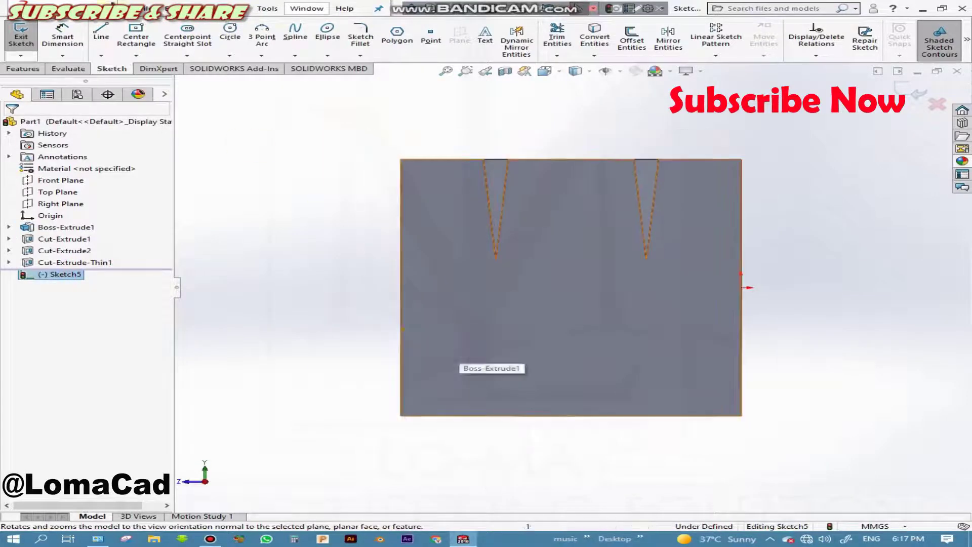
# - Draw a 3-point arc between the front face's top corners, dipping just below the top edge
pyautogui.click(272, 39)
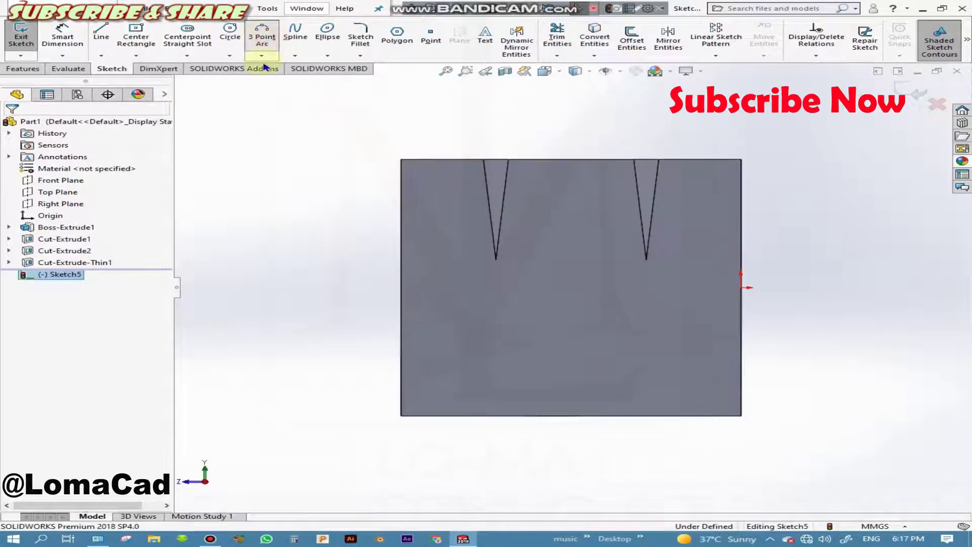
pyautogui.click(401, 159)
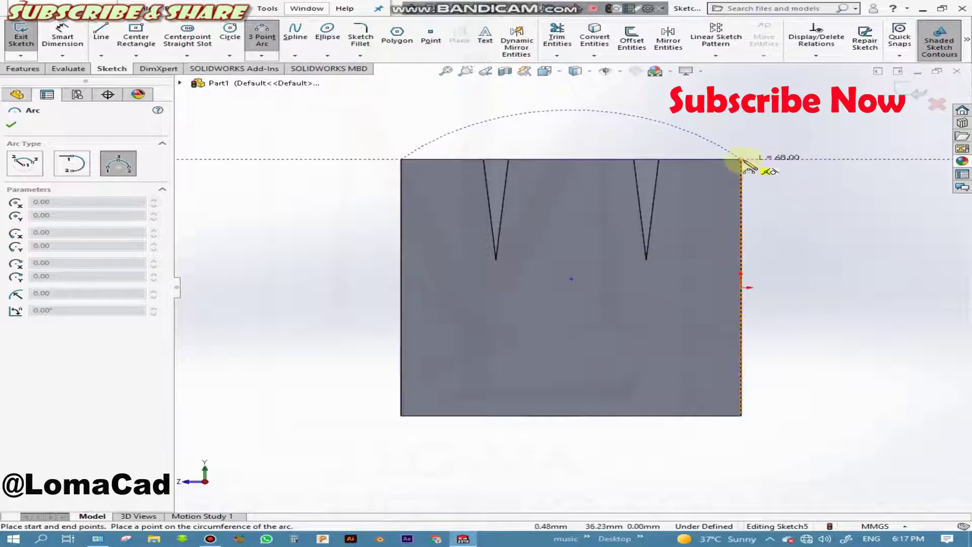
pyautogui.click(742, 159)
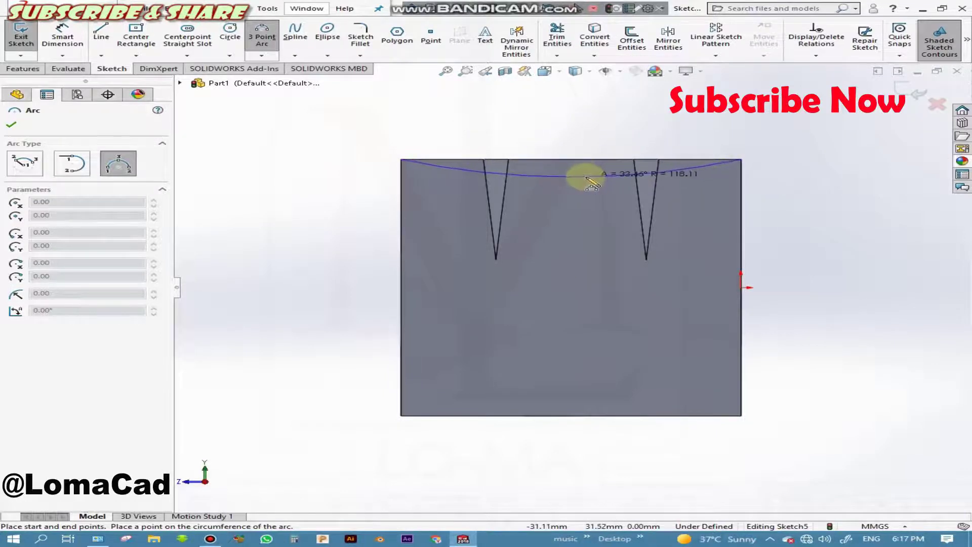
pyautogui.click(586, 177)
pyautogui.click(12, 125)
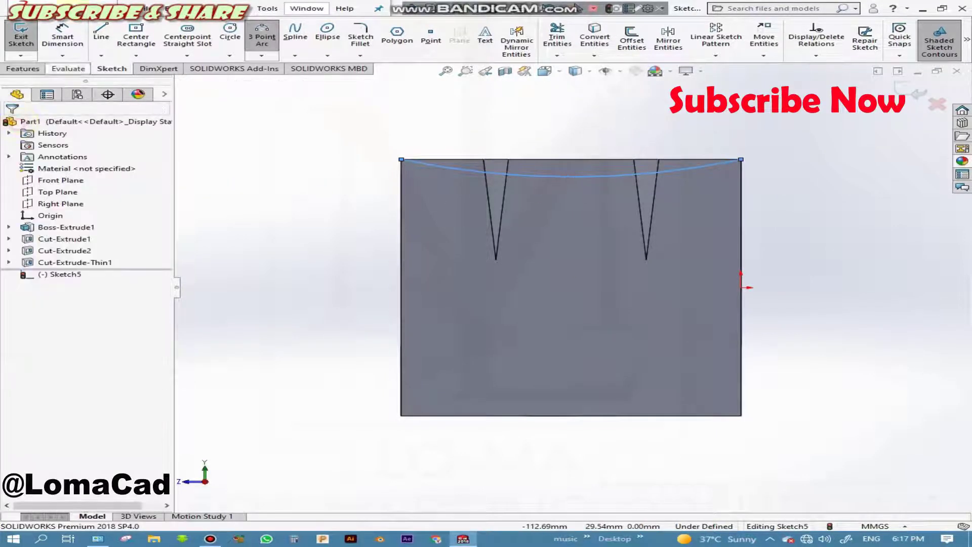
# - Dimension the arc's radius at R118.11
pyautogui.click(62, 37)
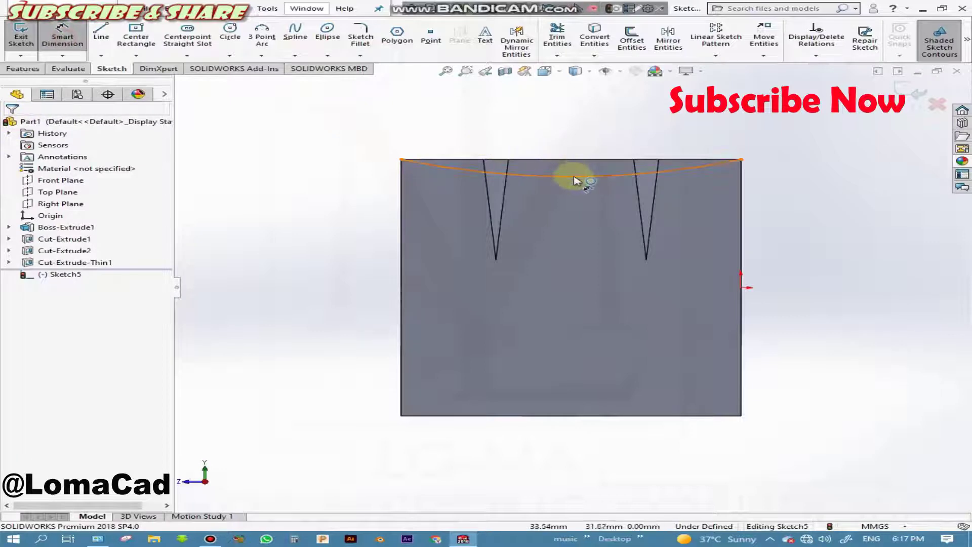
pyautogui.click(576, 181)
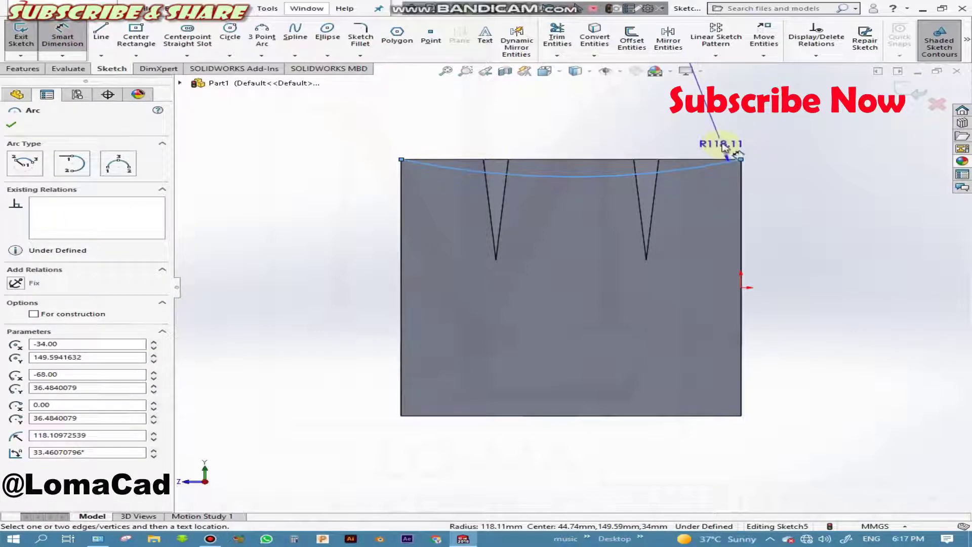
pyautogui.click(724, 146)
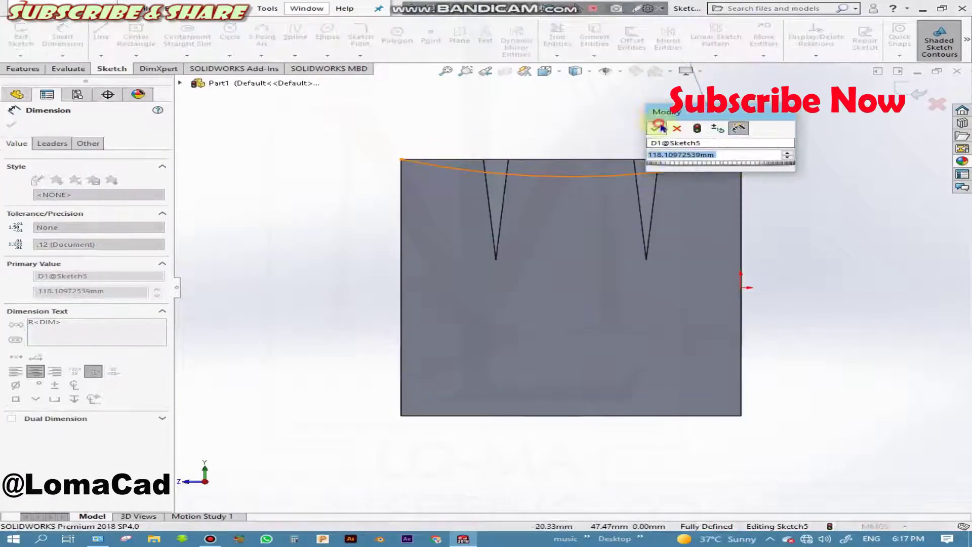
pyautogui.click(661, 128)
pyautogui.click(434, 144)
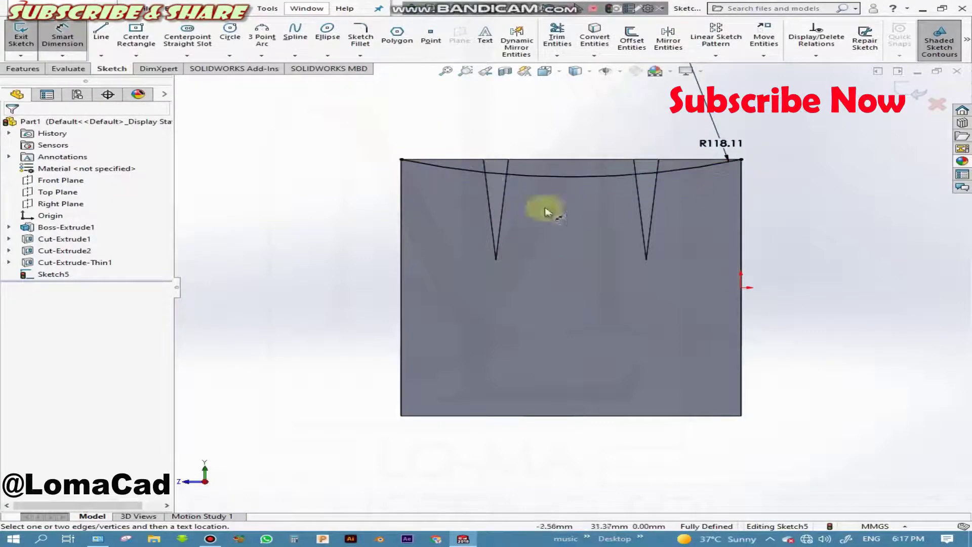
# - Extruded-cut Sketch5's three regions above the arc Through All - Both
pyautogui.click(25, 69)
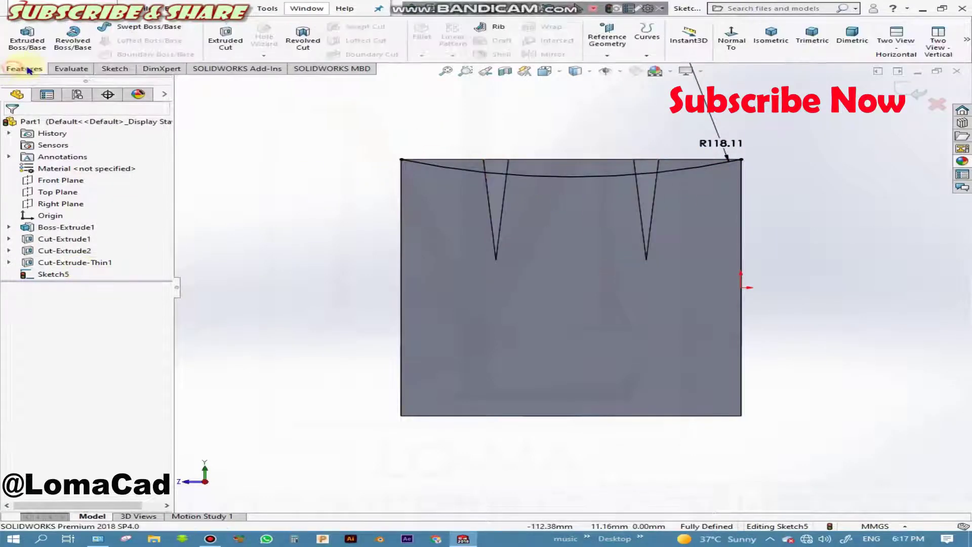
pyautogui.click(218, 48)
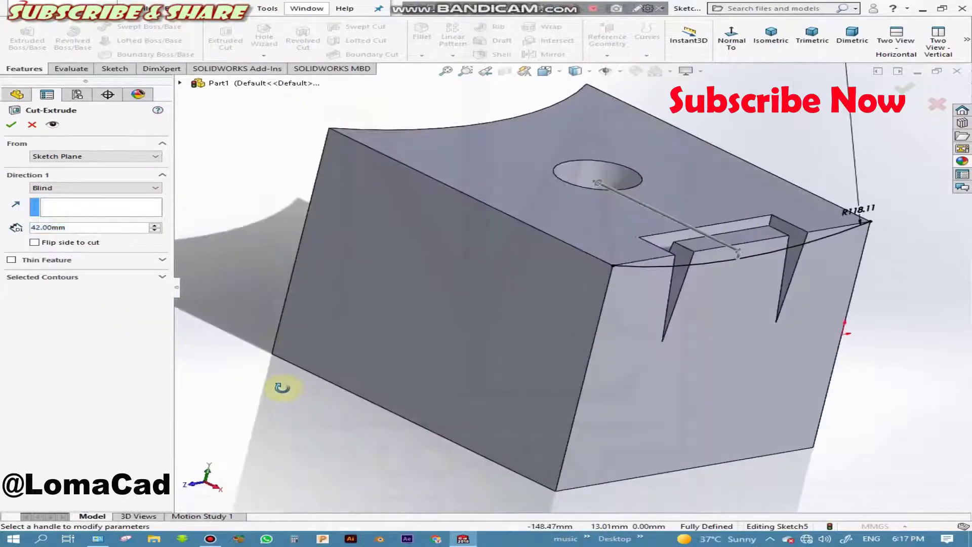
pyautogui.click(38, 279)
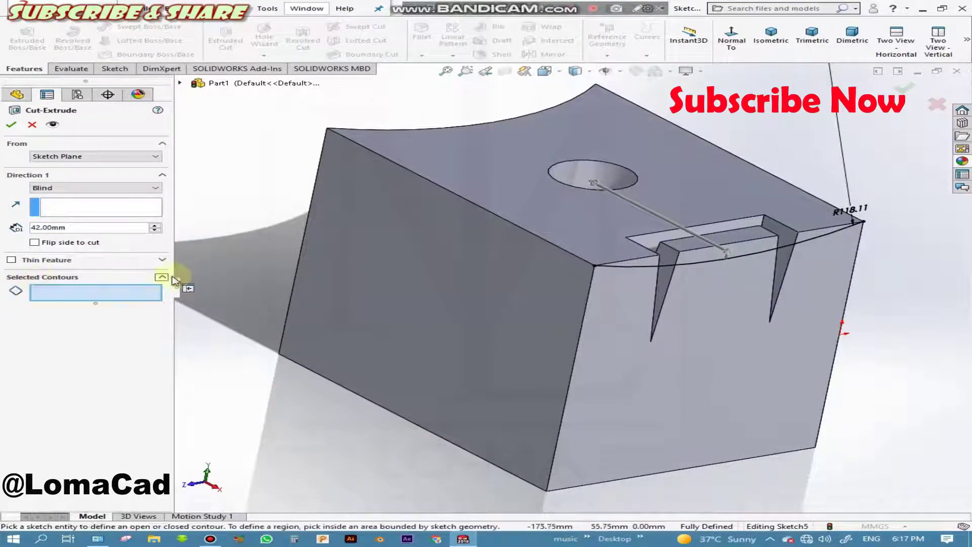
pyautogui.click(646, 267)
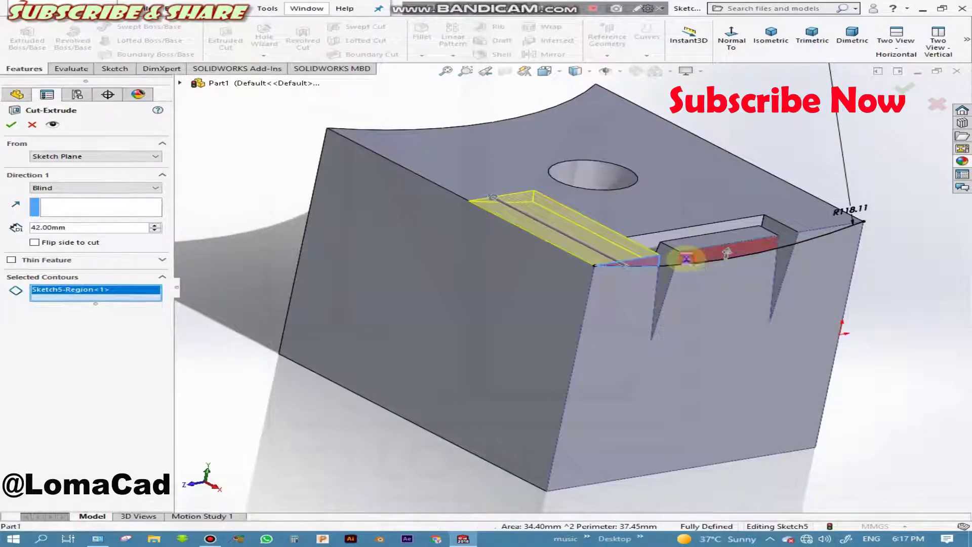
pyautogui.click(709, 257)
pyautogui.click(823, 243)
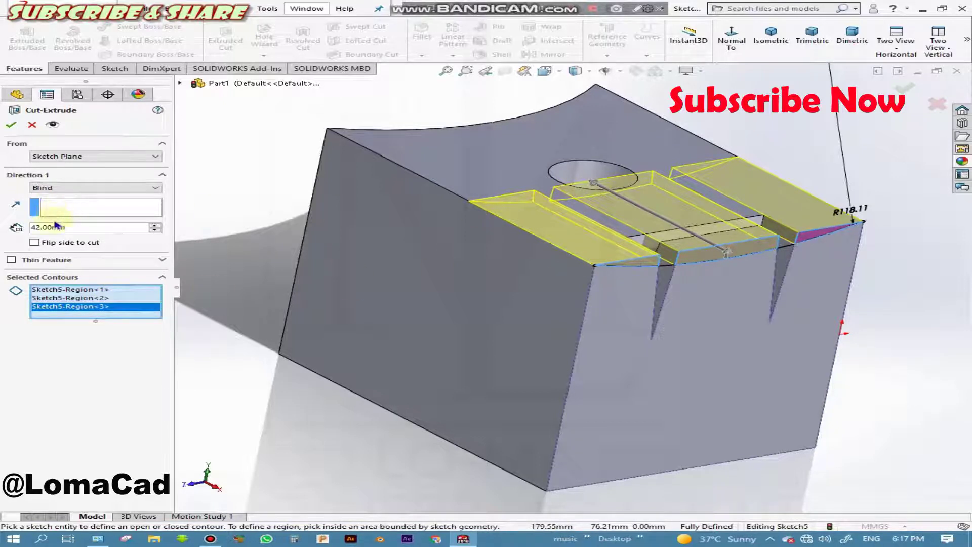
pyautogui.click(126, 187)
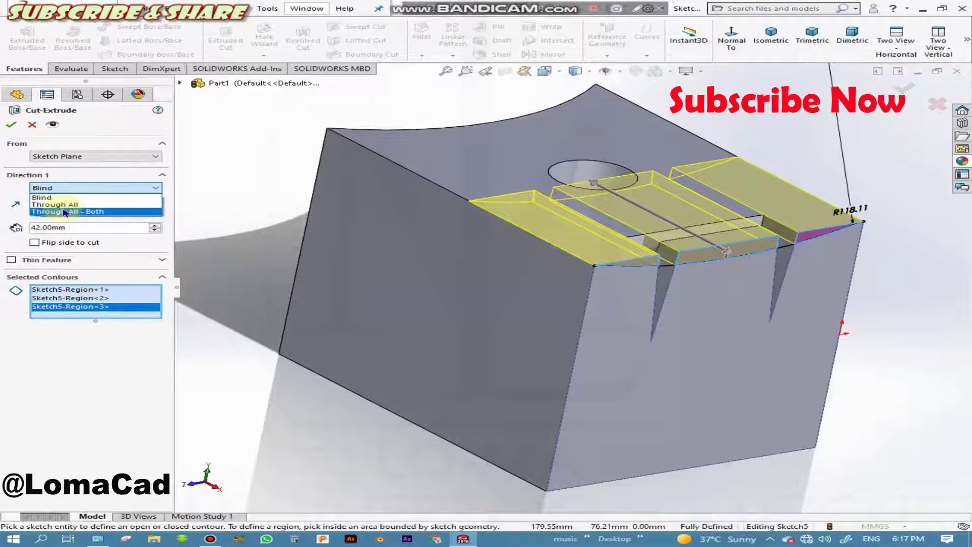
pyautogui.click(65, 212)
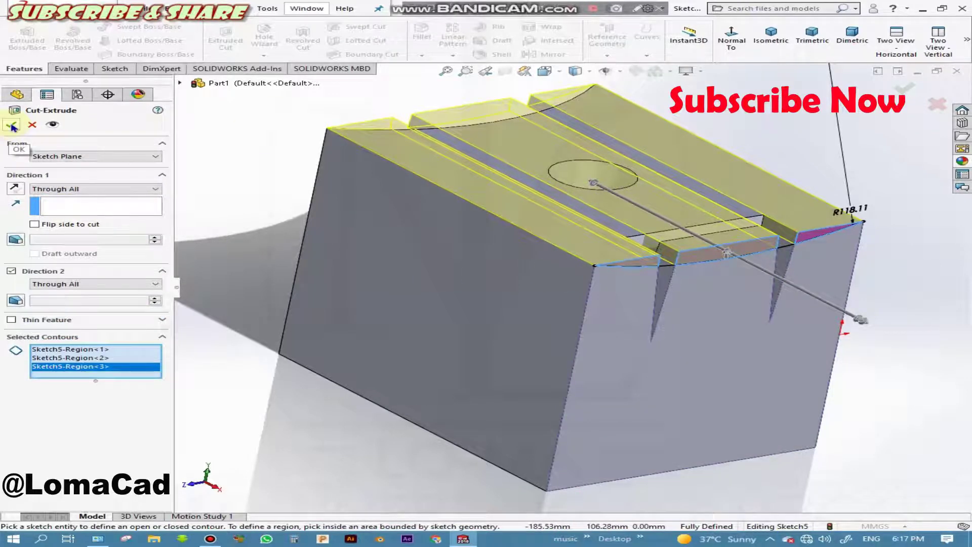
pyautogui.click(12, 126)
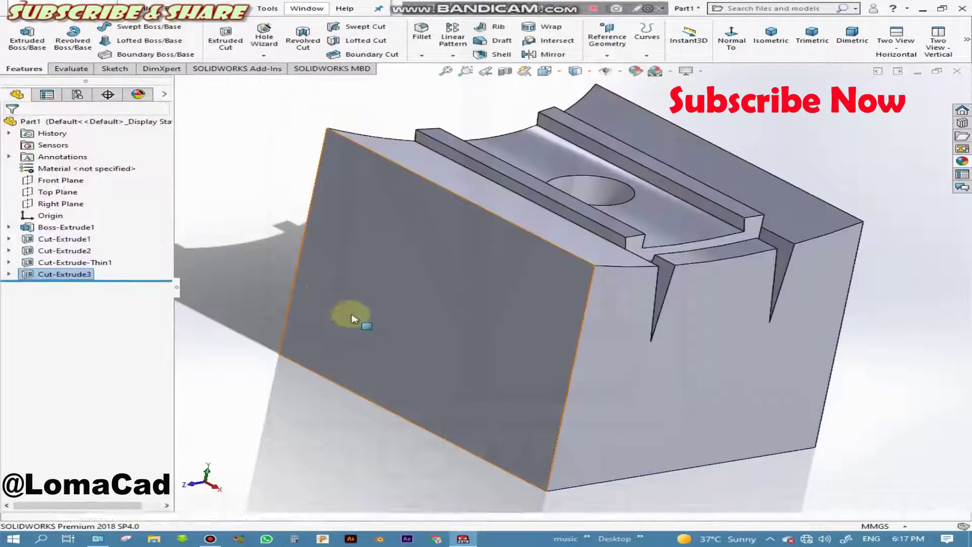
# - Orbit the model to inspect the two rails, the hole and the curved top
pyautogui.moveTo(434, 423)
pyautogui.mouseDown(button='middle')
pyautogui.moveTo(337, 397)
pyautogui.moveTo(304, 406)
pyautogui.moveTo(297, 443)
pyautogui.moveTo(356, 437)
pyautogui.moveTo(425, 460)
pyautogui.moveTo(425, 469)
pyautogui.moveTo(499, 410)
pyautogui.mouseUp(button='middle')
pyautogui.moveTo(663, 284)
pyautogui.mouseDown(button='middle')
pyautogui.moveTo(504, 228)
pyautogui.moveTo(458, 263)
pyautogui.moveTo(461, 282)
pyautogui.moveTo(517, 260)
pyautogui.moveTo(647, 265)
pyautogui.moveTo(678, 316)
pyautogui.moveTo(716, 336)
pyautogui.moveTo(592, 275)
pyautogui.moveTo(551, 273)
pyautogui.moveTo(603, 304)
pyautogui.mouseUp(button='middle')
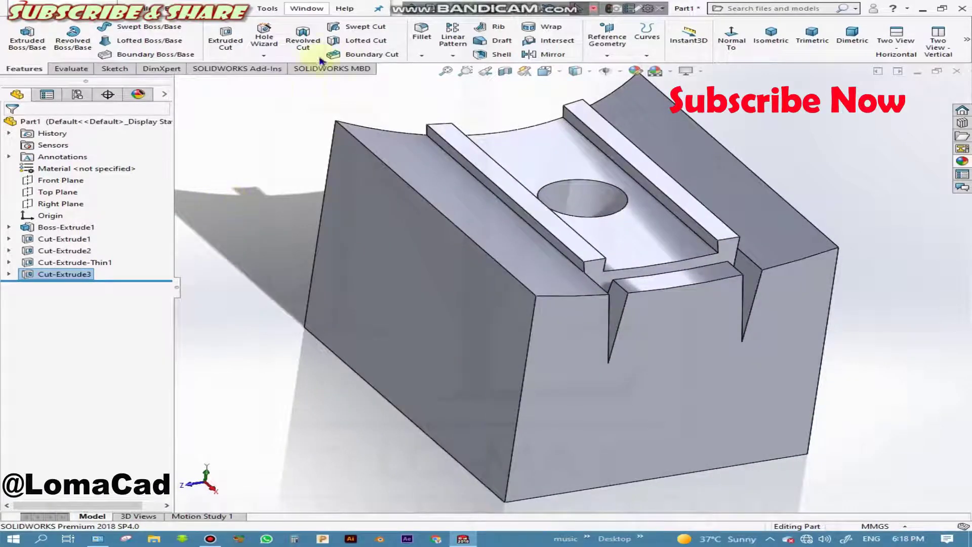
pyautogui.moveTo(311, 361)
pyautogui.mouseDown(button='middle')
pyautogui.moveTo(341, 382)
pyautogui.moveTo(337, 391)
pyautogui.moveTo(354, 330)
pyautogui.mouseUp(button='middle')
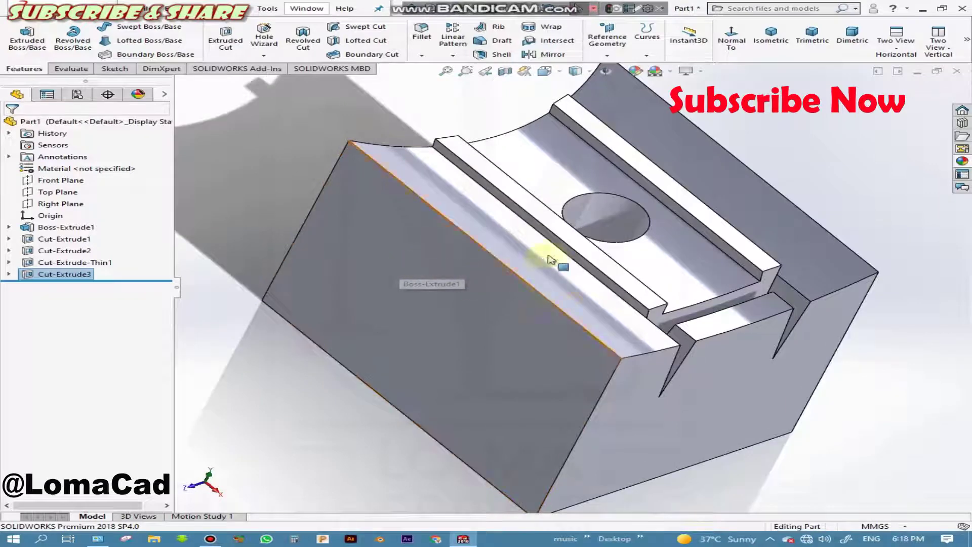
pyautogui.moveTo(554, 263)
pyautogui.mouseDown(button='middle')
pyautogui.moveTo(550, 326)
pyautogui.moveTo(579, 269)
pyautogui.mouseUp(button='middle')
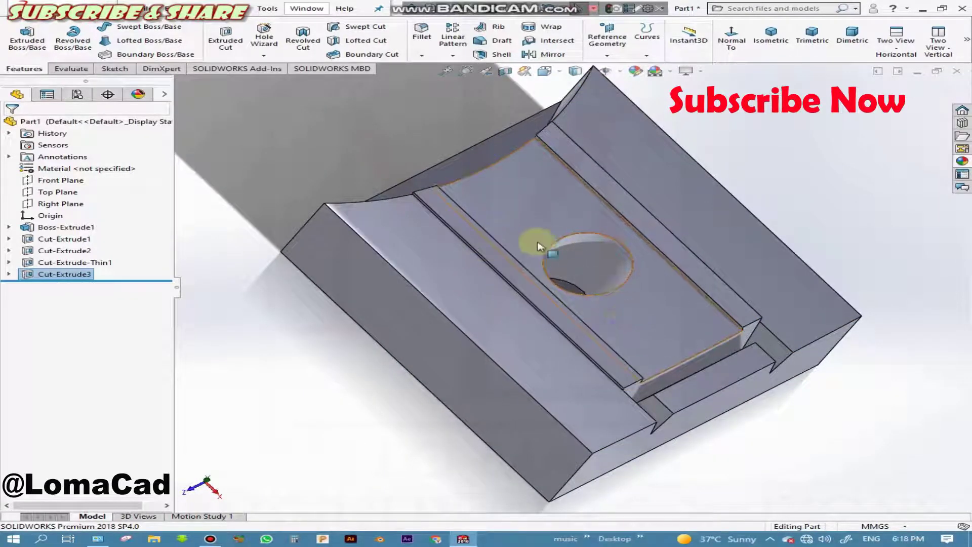
# - Cancel the reference plane command without adding a plane, then turn the side wall into view
pyautogui.click(609, 46)
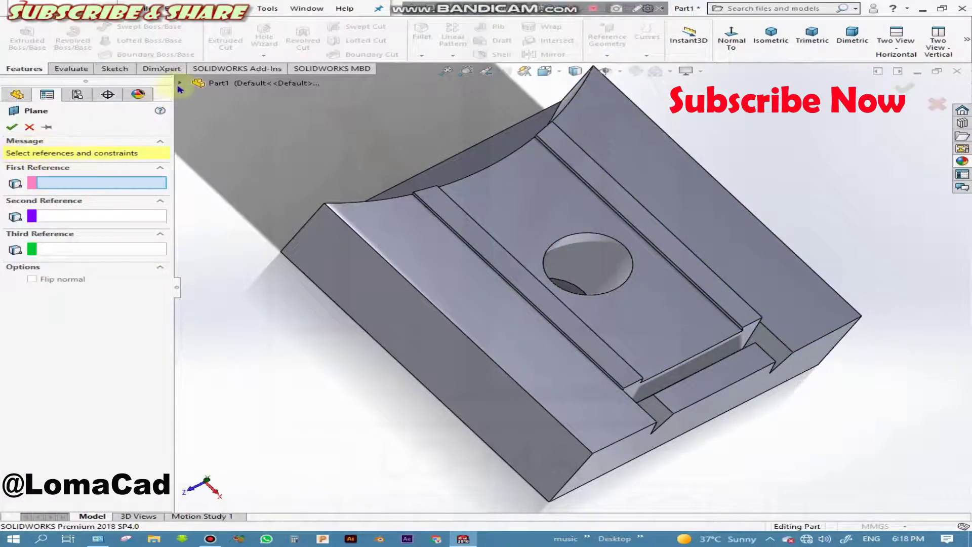
pyautogui.click(193, 85)
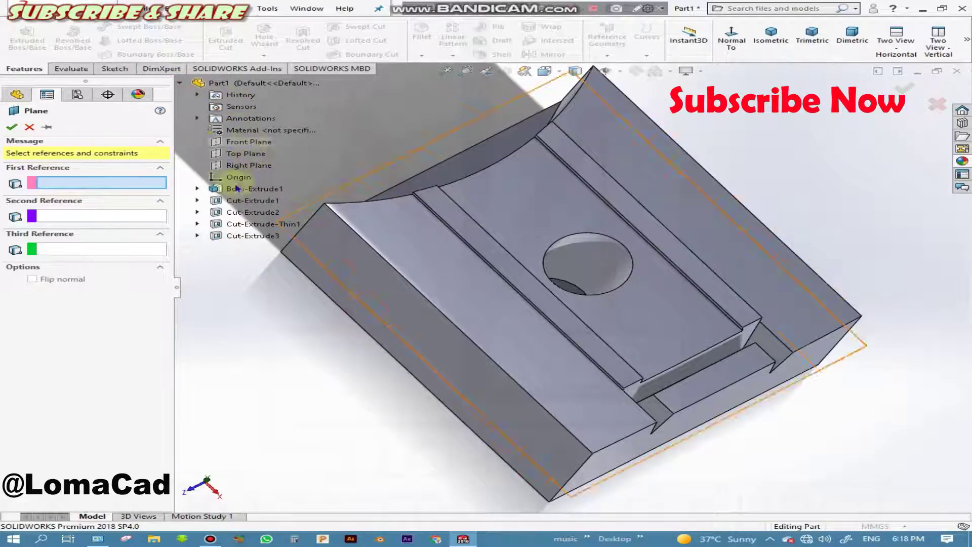
pyautogui.press('Escape')
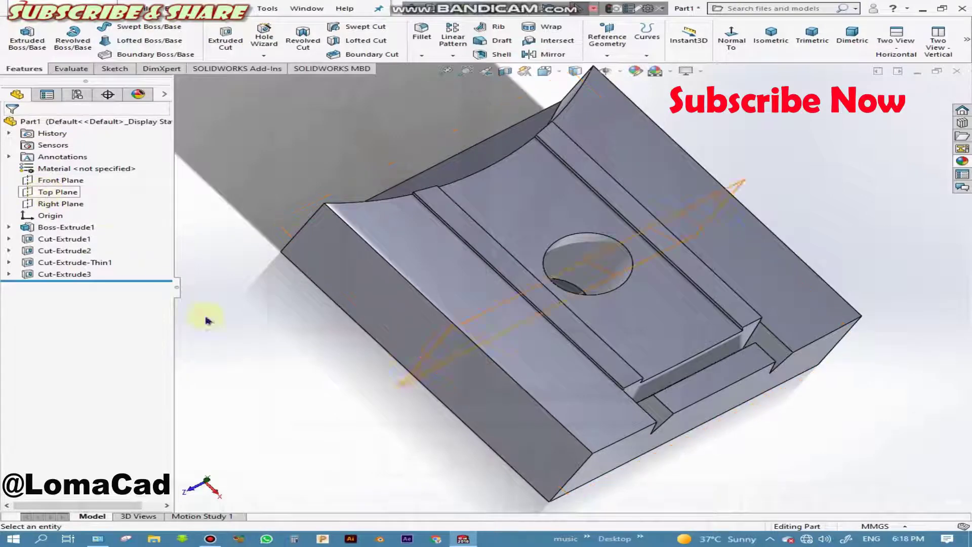
pyautogui.moveTo(207, 321); pyautogui.dragTo(217, 243, button='middle')
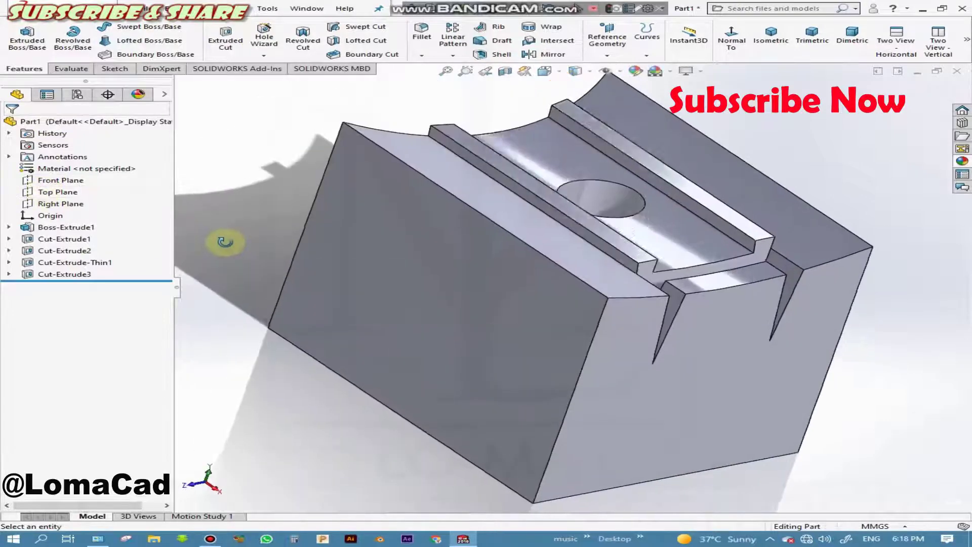
# - Start a new sketch on the Right Plane and view it Normal To
pyautogui.rightClick(38, 208)
pyautogui.click(48, 188)
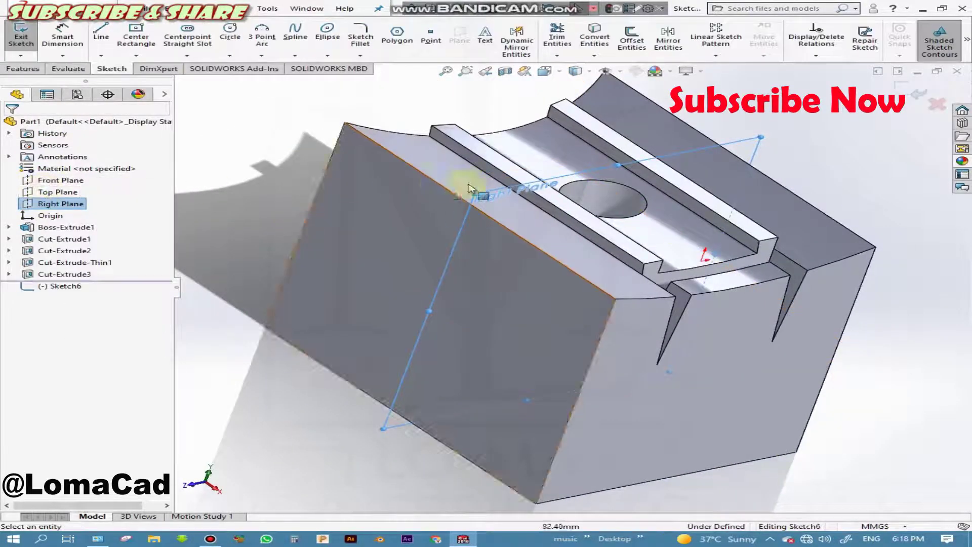
pyautogui.click(62, 286)
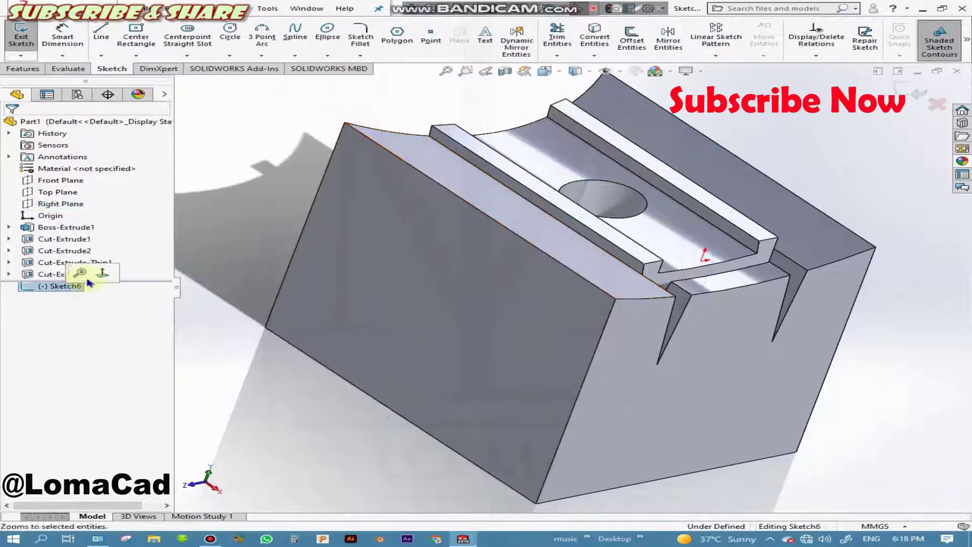
pyautogui.click(103, 278)
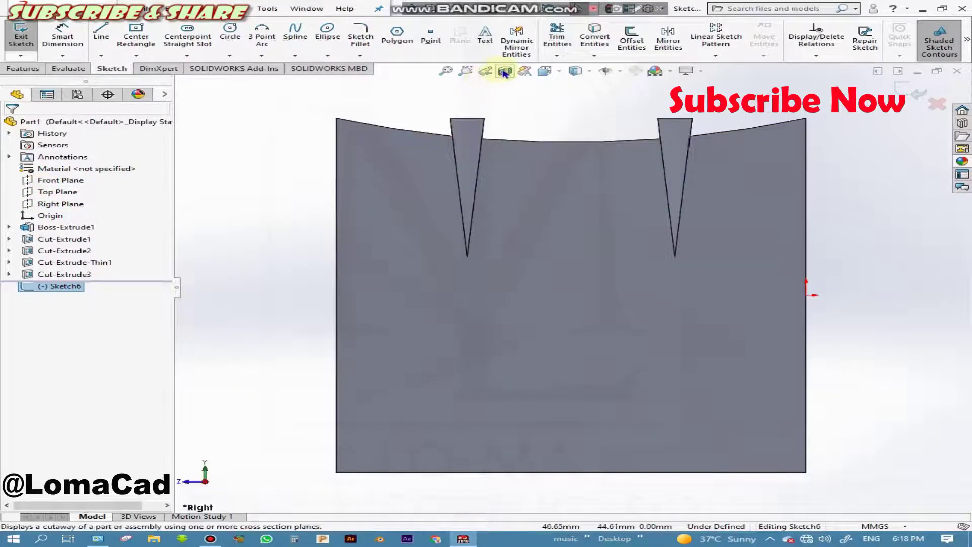
# - Try the Hidden Lines Visible, Wireframe and Hidden Lines Removed styles, then return to Shaded With Edges
pyautogui.click(558, 74)
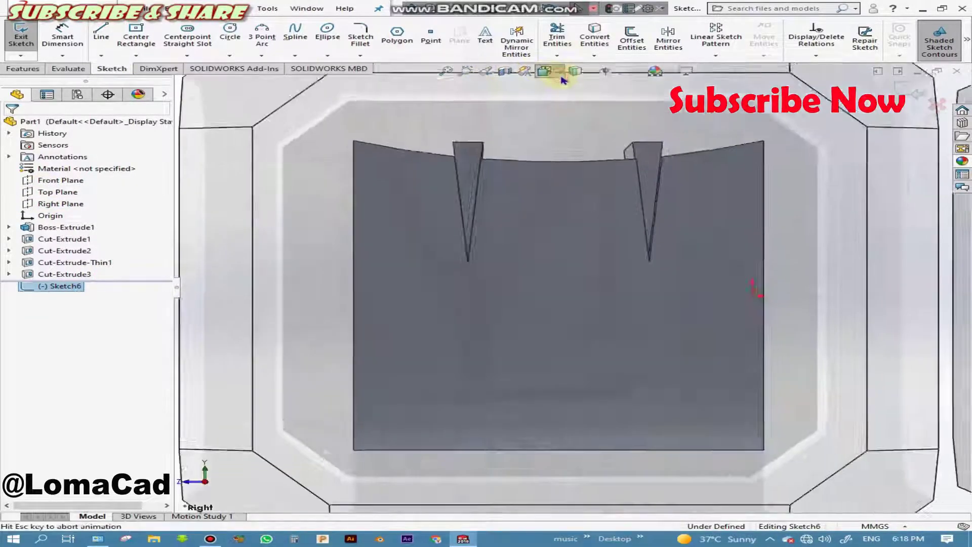
pyautogui.click(591, 72)
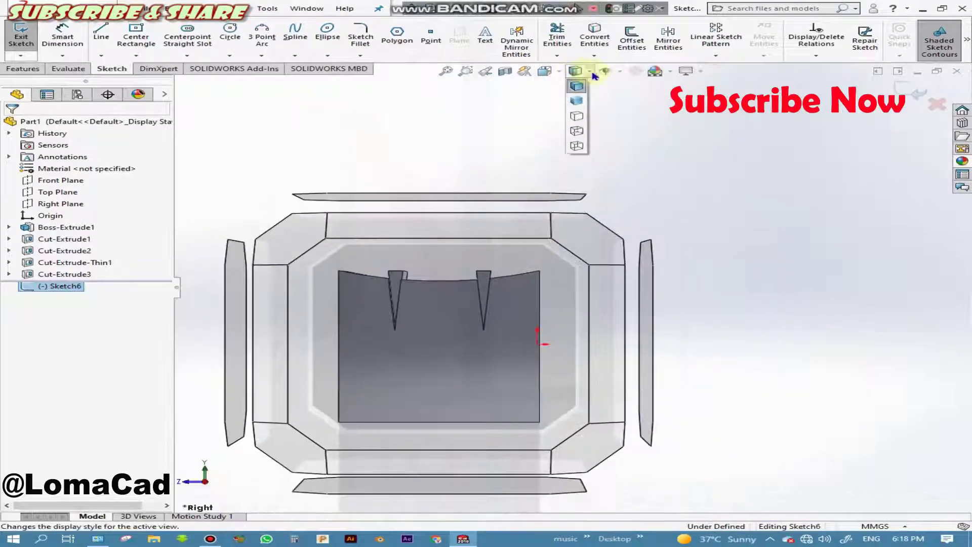
pyautogui.click(577, 130)
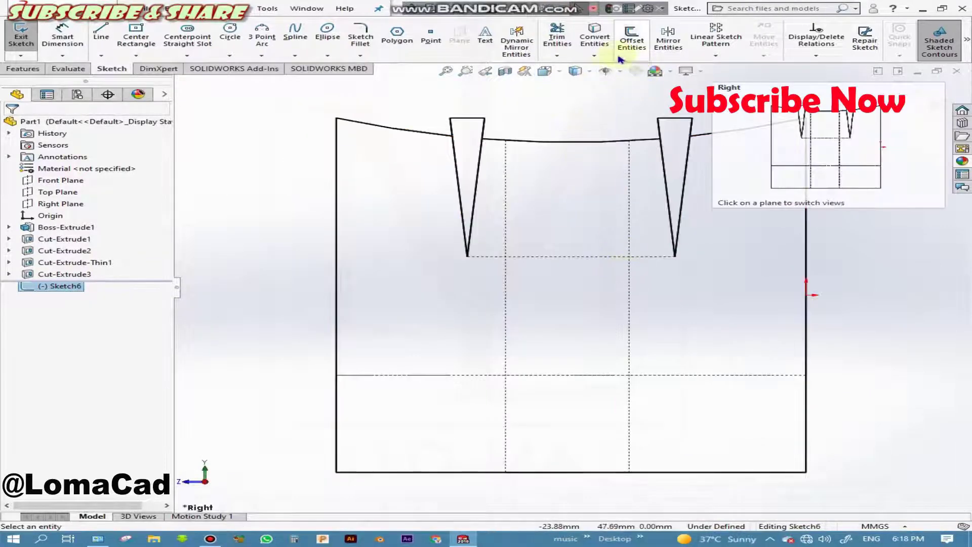
pyautogui.click(620, 72)
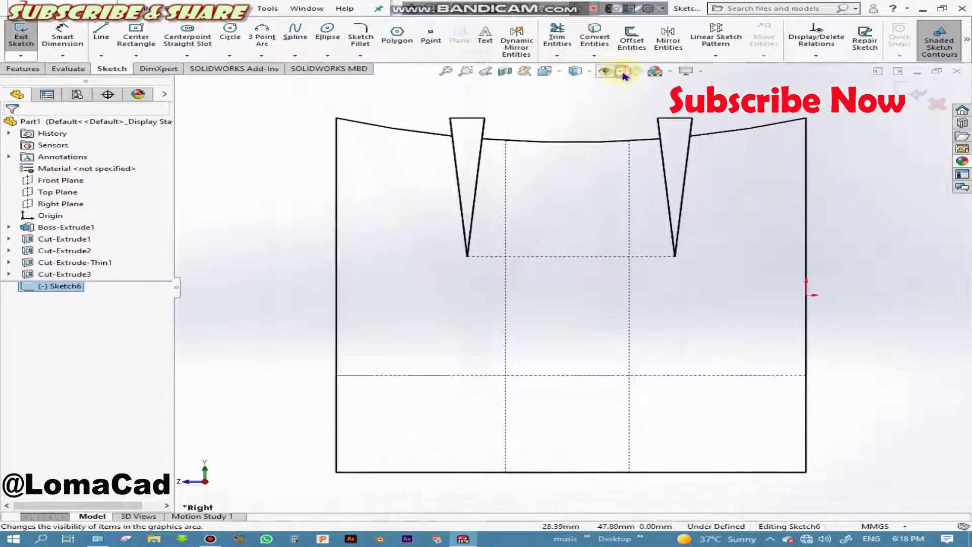
pyautogui.click(591, 71)
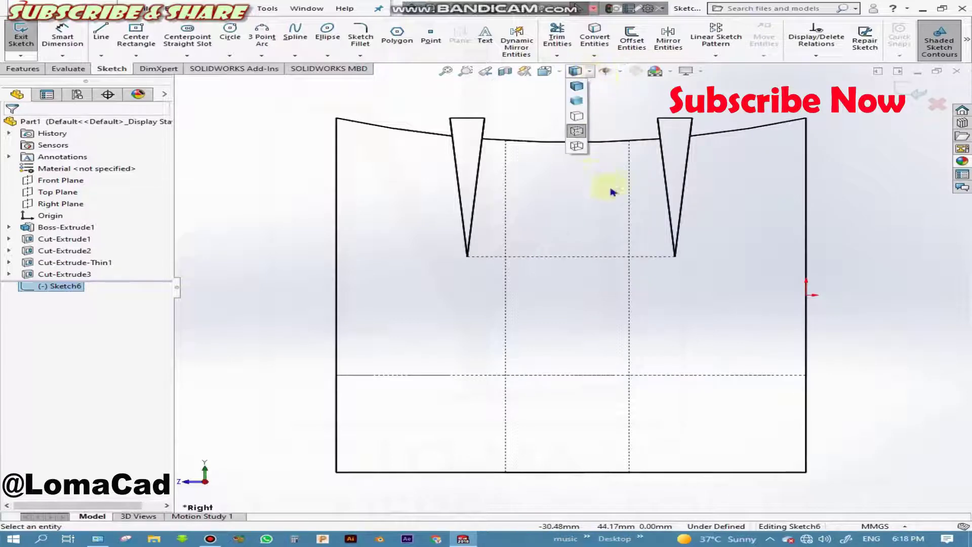
pyautogui.click(576, 147)
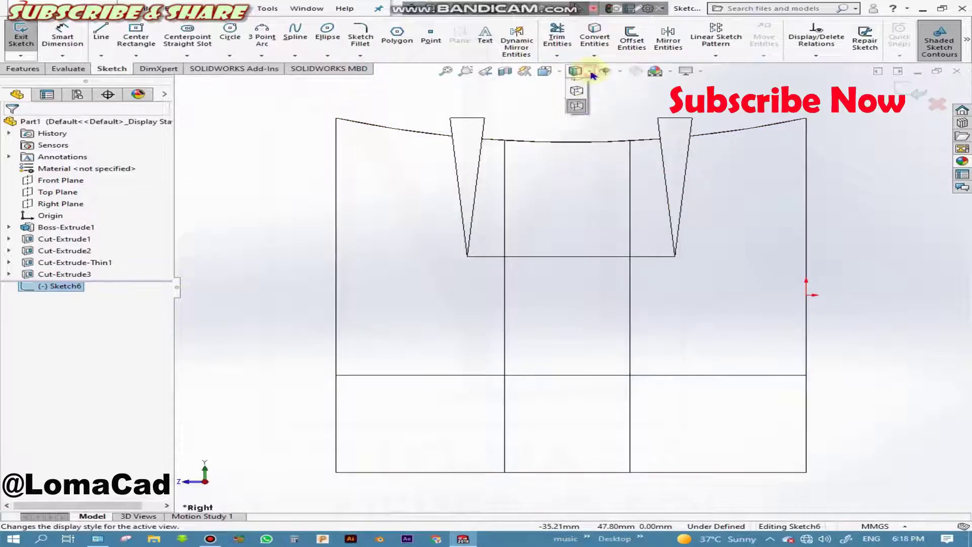
pyautogui.click(582, 117)
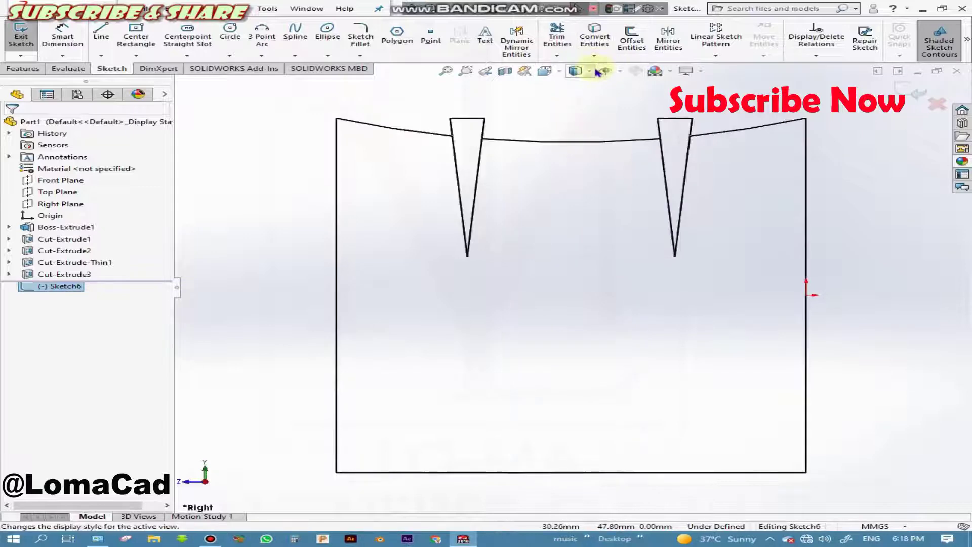
pyautogui.click(591, 72)
pyautogui.click(576, 87)
pyautogui.moveTo(564, 288); pyautogui.dragTo(582, 322, button='middle')
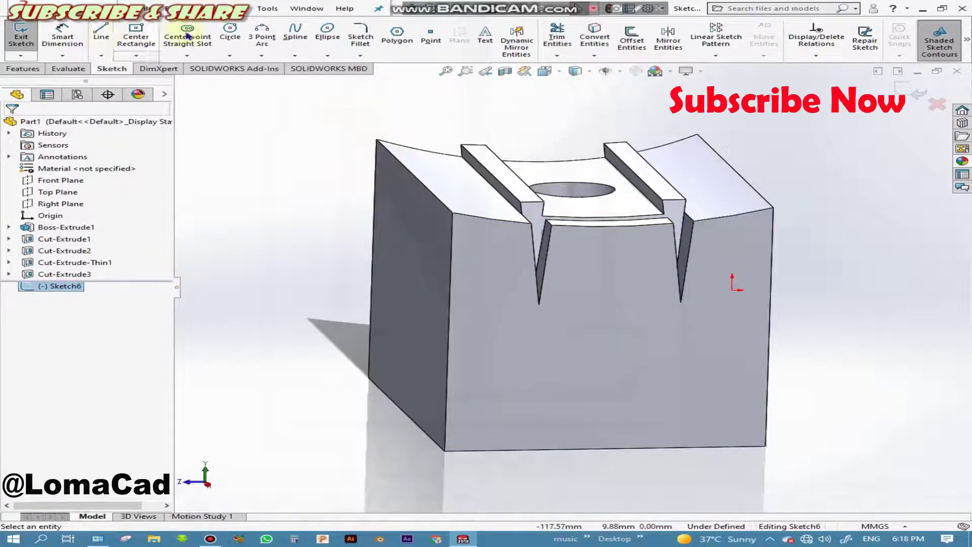
# - Draw a circle on the side wall below the gap between the slots, viewing the Right plane head-on
pyautogui.click(231, 35)
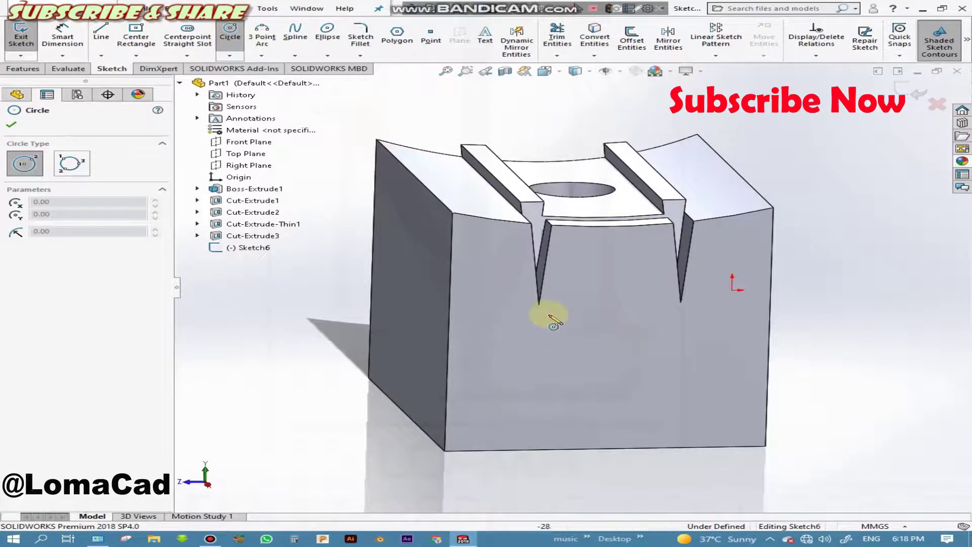
pyautogui.press('space')
pyautogui.click(521, 320)
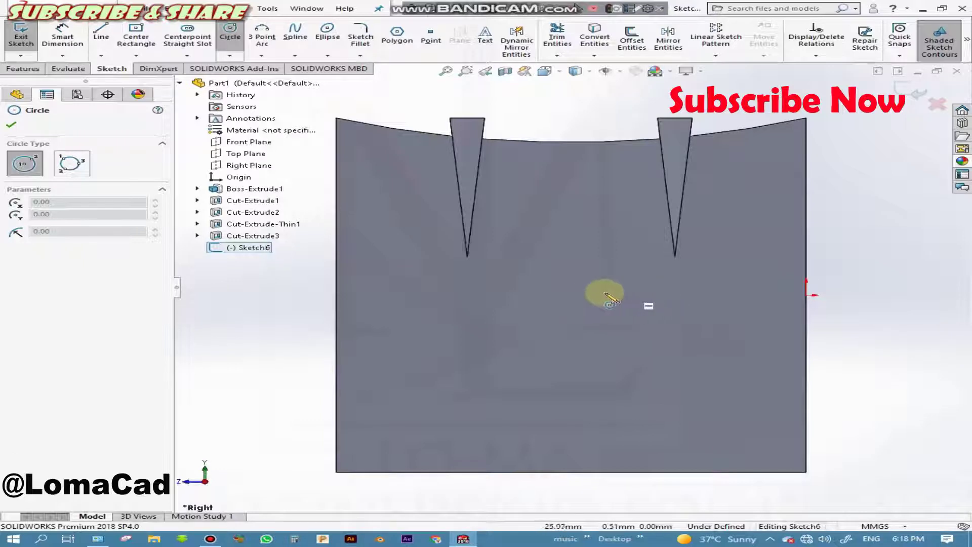
pyautogui.click(586, 295)
pyautogui.click(605, 294)
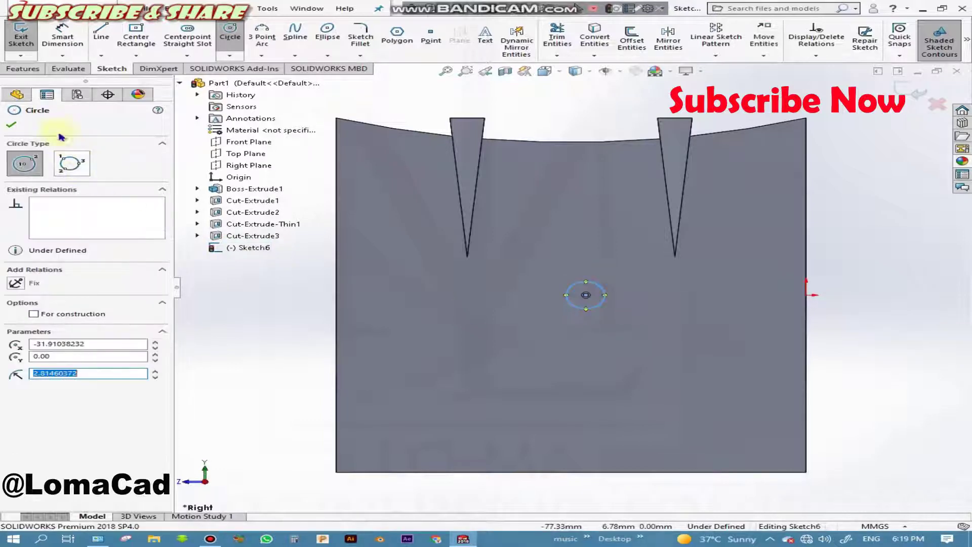
pyautogui.click(10, 127)
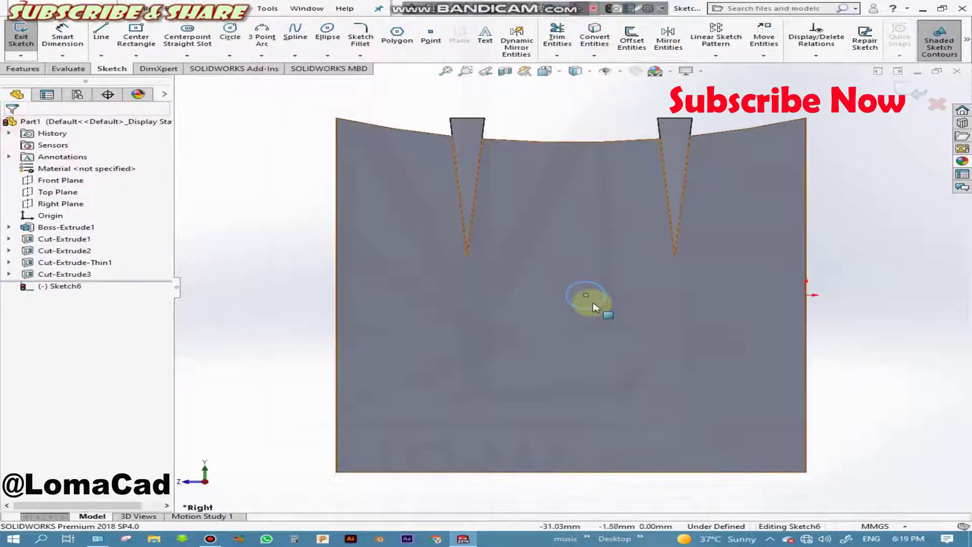
pyautogui.scroll(5, 593, 302)
# - Dimension the circle to Ø5.00 and pick its centre and the origin for a position dimension
pyautogui.click(62, 33)
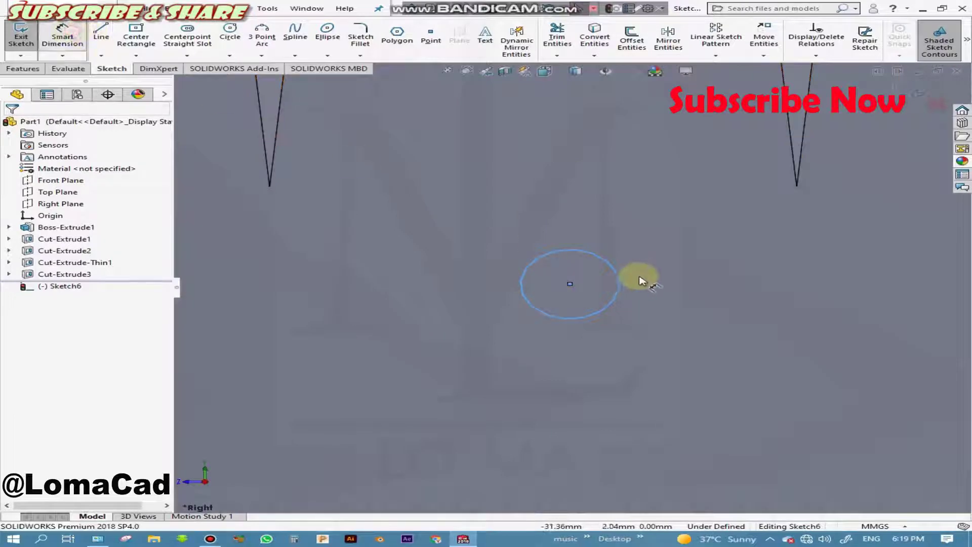
pyautogui.click(615, 262)
pyautogui.click(719, 238)
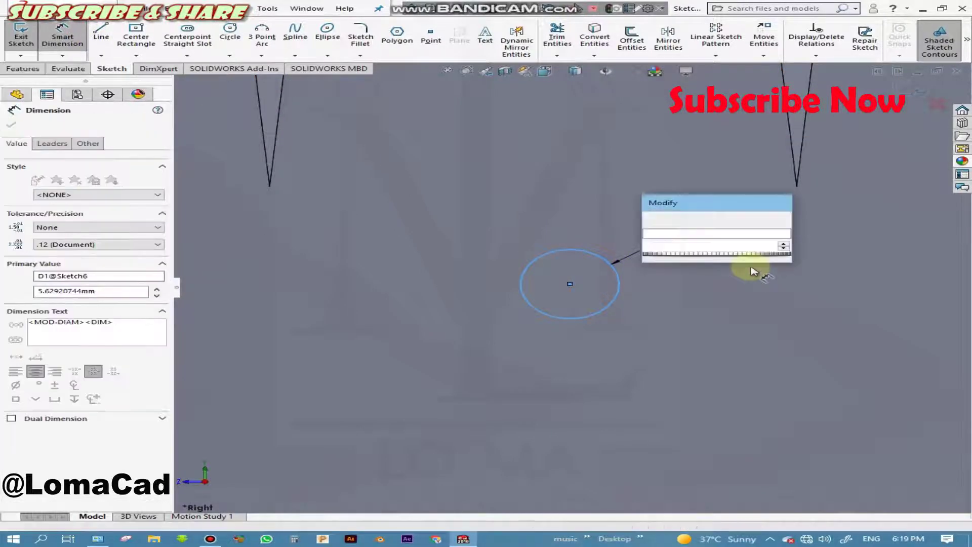
pyautogui.write('5')
pyautogui.press('Return')
pyautogui.scroll(-5, 648, 319)
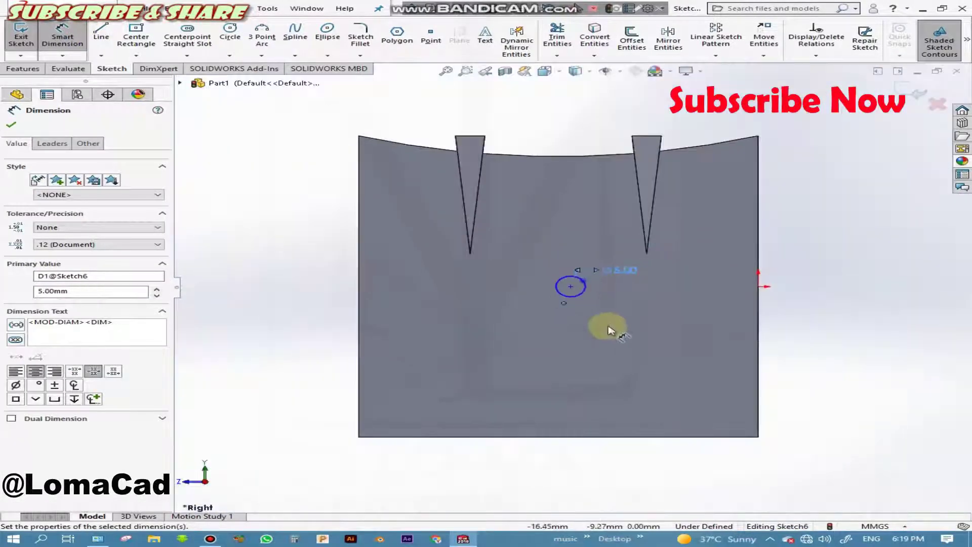
pyautogui.click(570, 288)
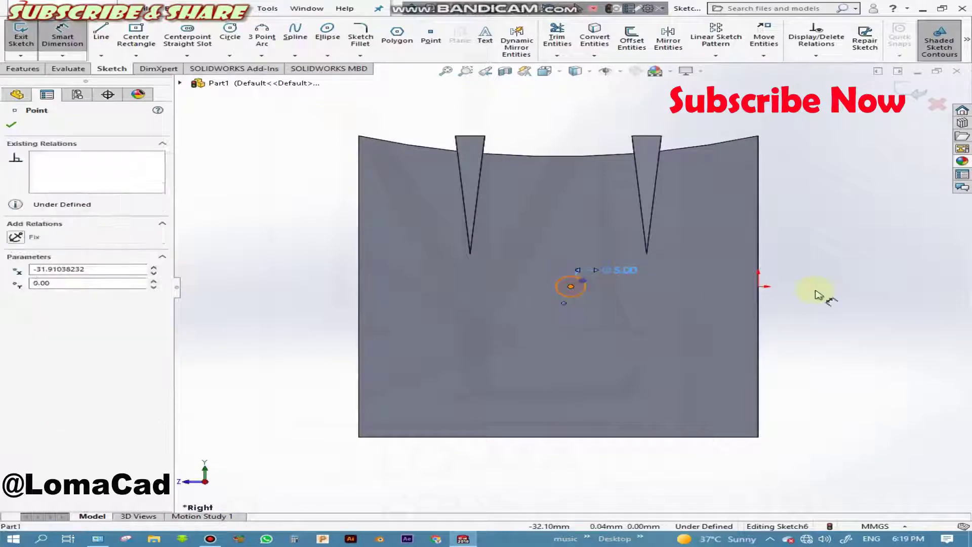
pyautogui.click(758, 287)
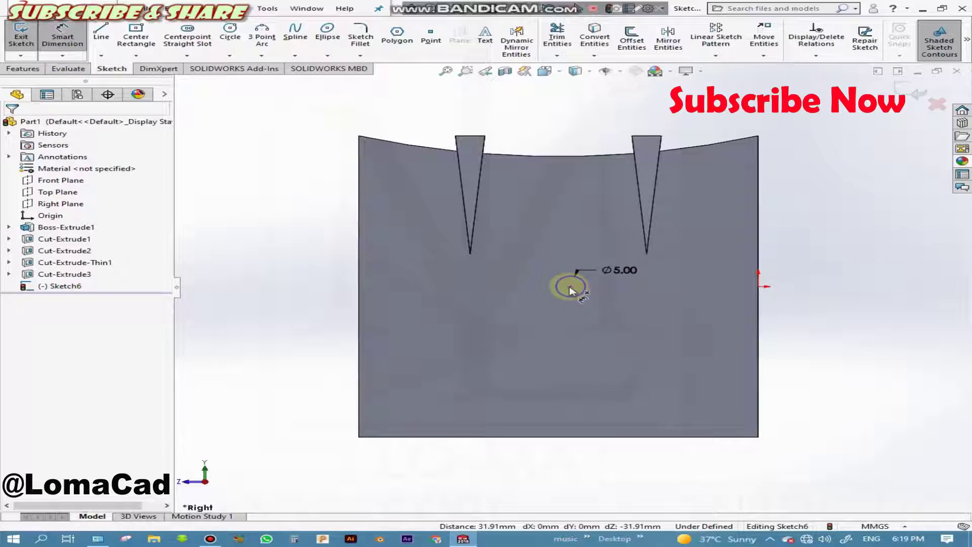
# - Align the circle's centre horizontally with the origin
pyautogui.press('Escape')
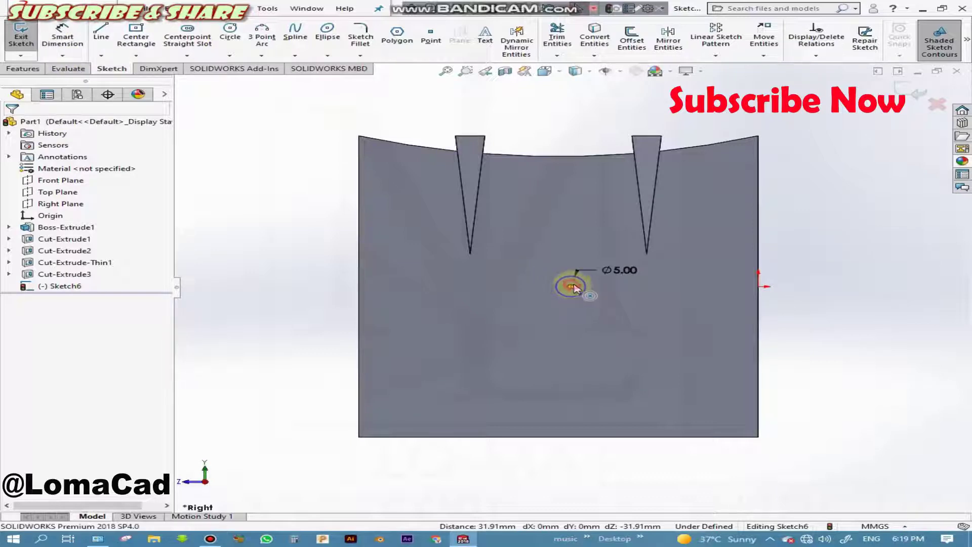
pyautogui.click(571, 287)
pyautogui.keyDown('ctrl'); pyautogui.click(758, 287); pyautogui.keyUp('ctrl')
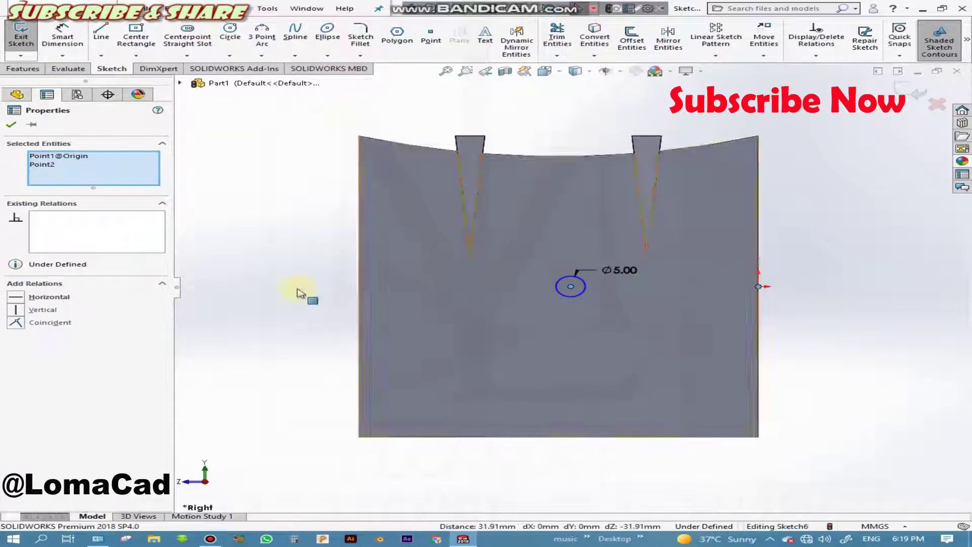
pyautogui.click(11, 126)
# - Try a height dimension from the side face's bottom edge and reject it as over-defining
pyautogui.click(80, 57)
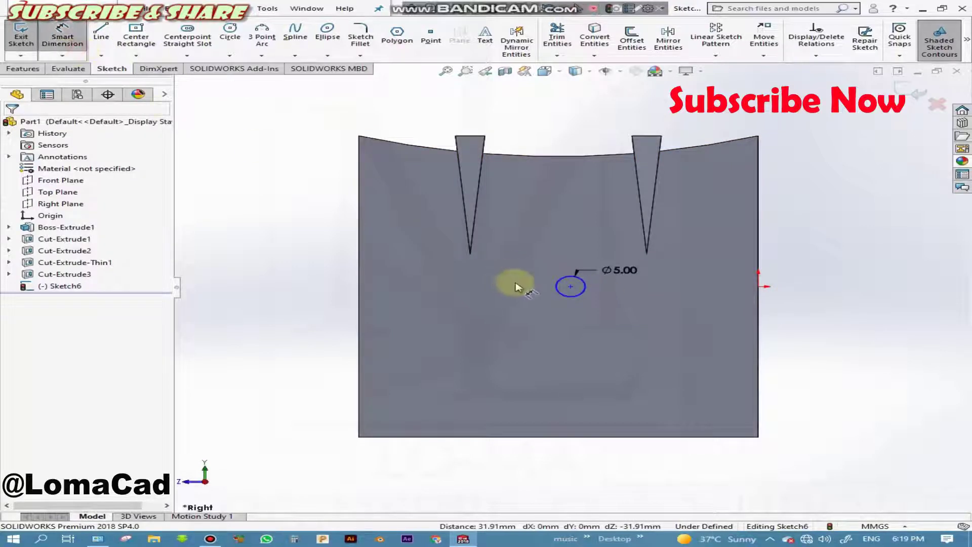
pyautogui.click(571, 287)
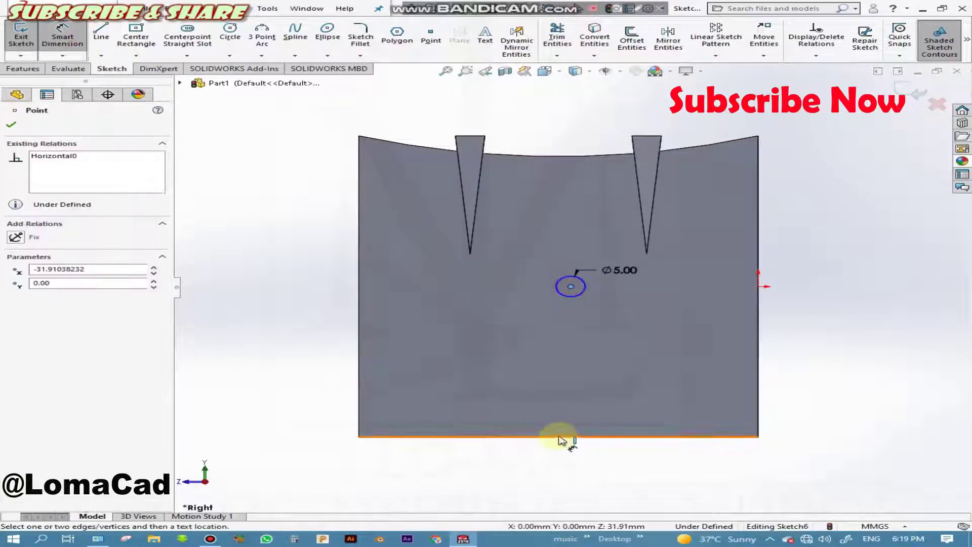
pyautogui.click(561, 436)
pyautogui.click(804, 402)
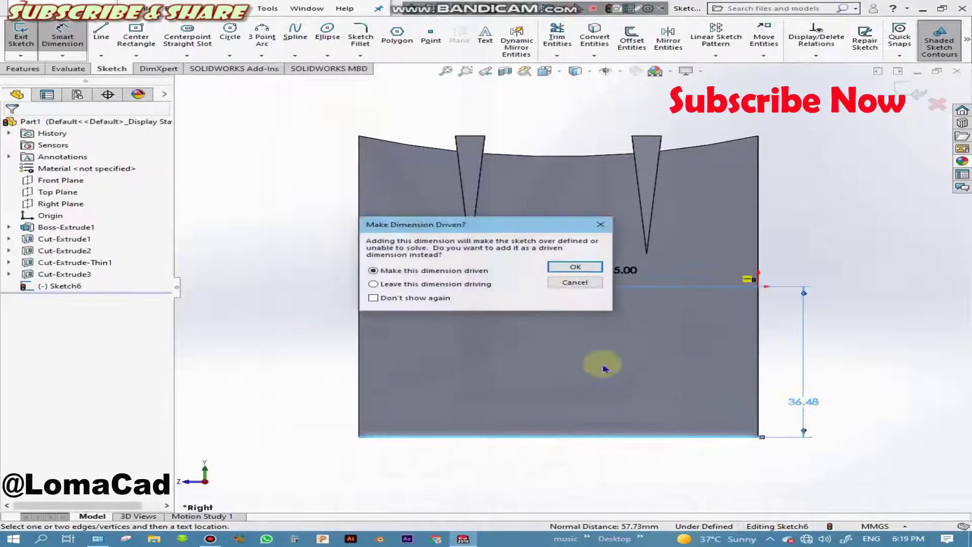
pyautogui.click(571, 281)
pyautogui.press('Escape')
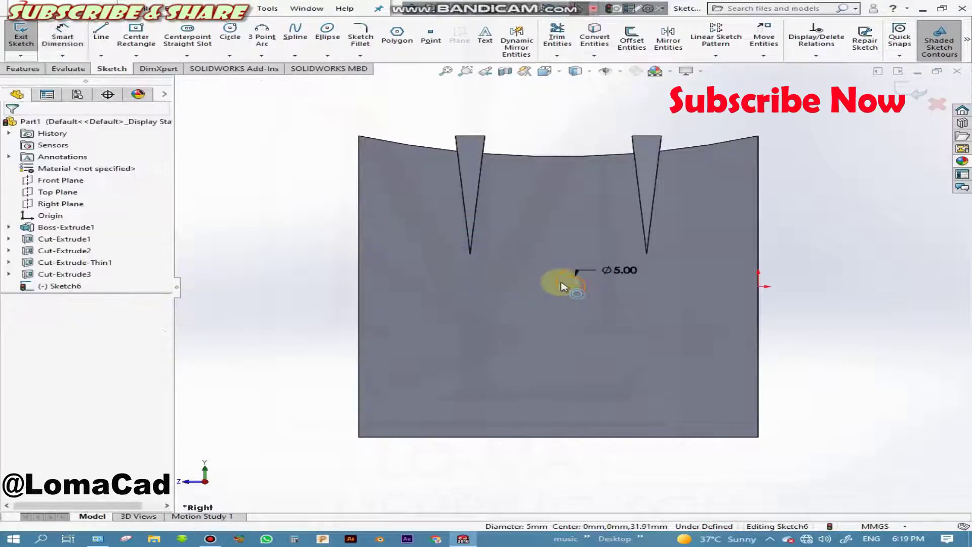
# - Dimension the circle centre 36.09 from the side face's left edge, fully defining the sketch
pyautogui.click(56, 46)
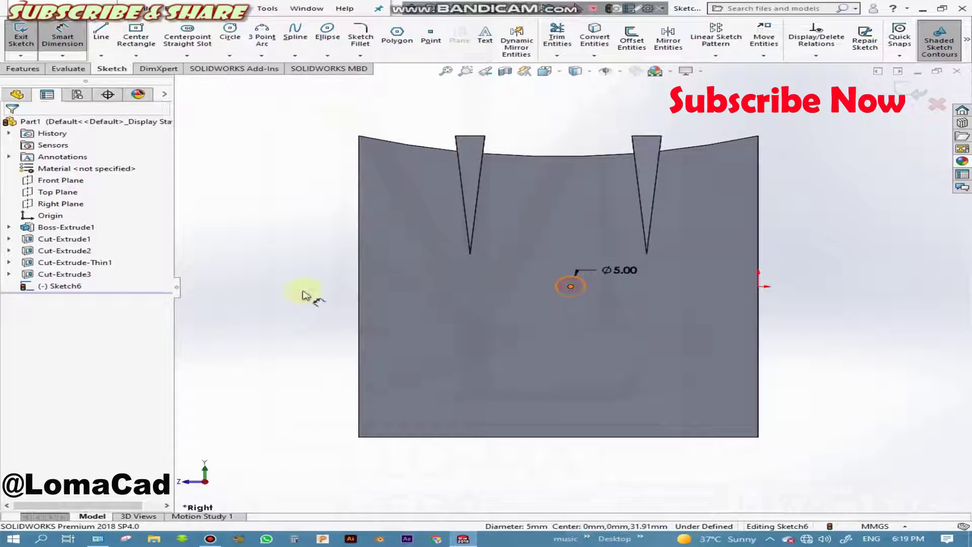
pyautogui.click(360, 297)
pyautogui.click(282, 232)
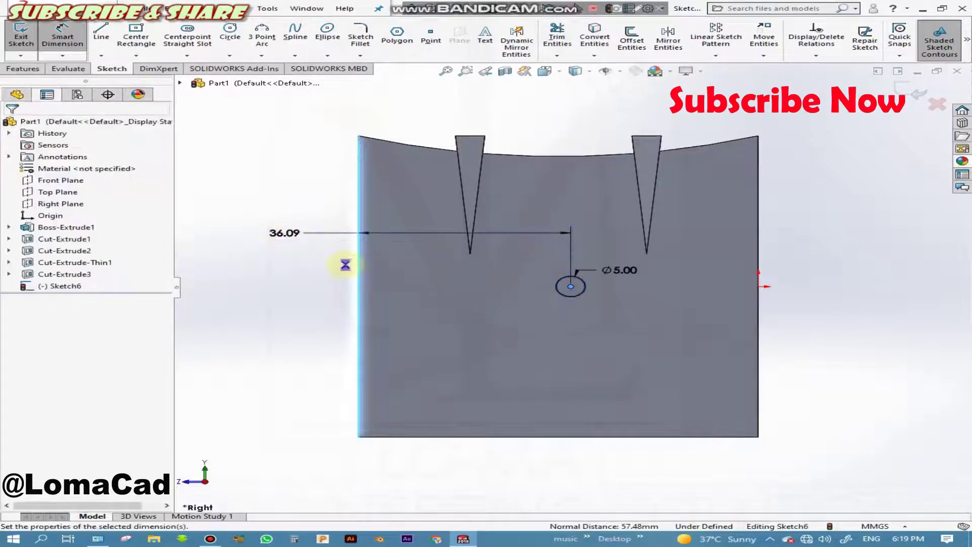
pyautogui.click(227, 219)
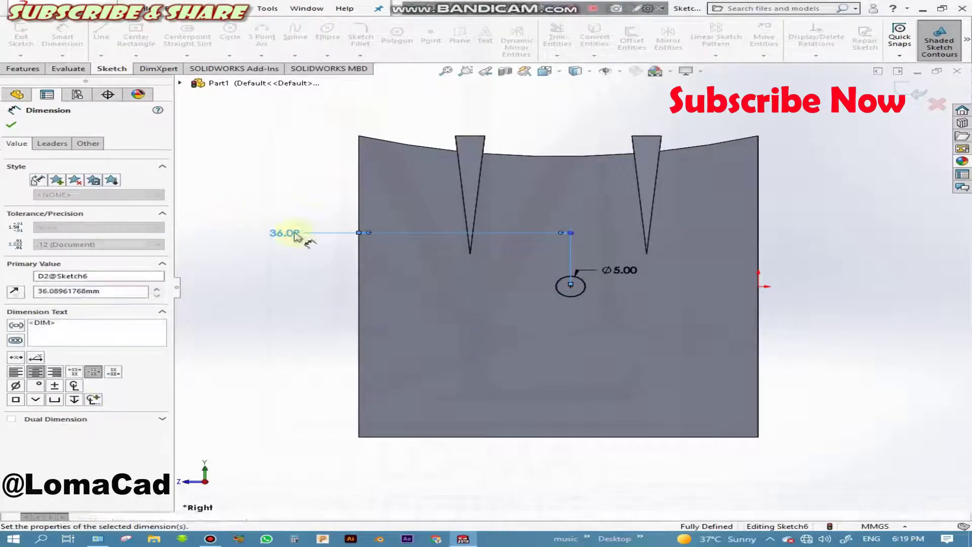
pyautogui.click(17, 131)
pyautogui.moveTo(267, 409)
pyautogui.mouseDown(button='middle')
pyautogui.moveTo(469, 442)
pyautogui.moveTo(495, 304)
pyautogui.moveTo(388, 287)
pyautogui.mouseUp(button='middle')
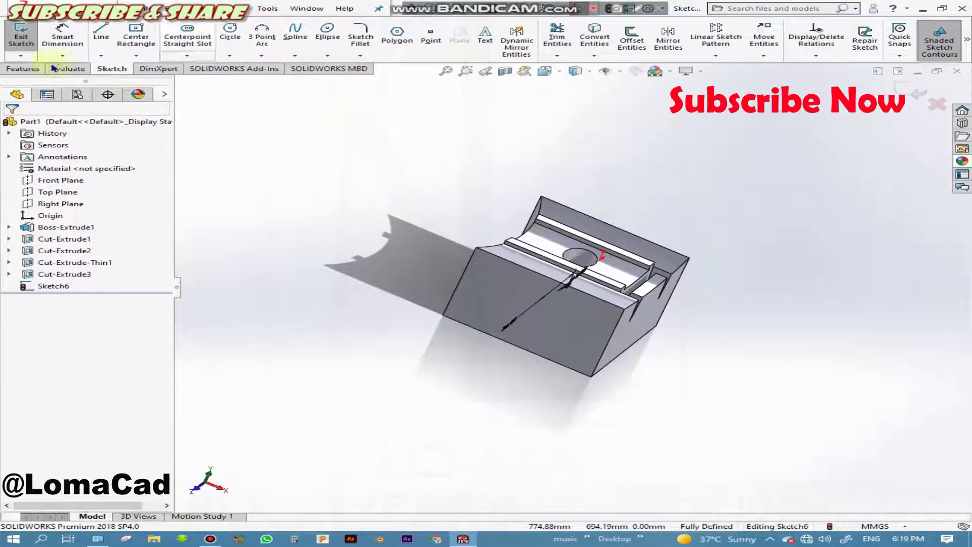
# - Start an Extruded Cut on the Ø5 circle with Direction 1 set to Up To Next
pyautogui.click(23, 69)
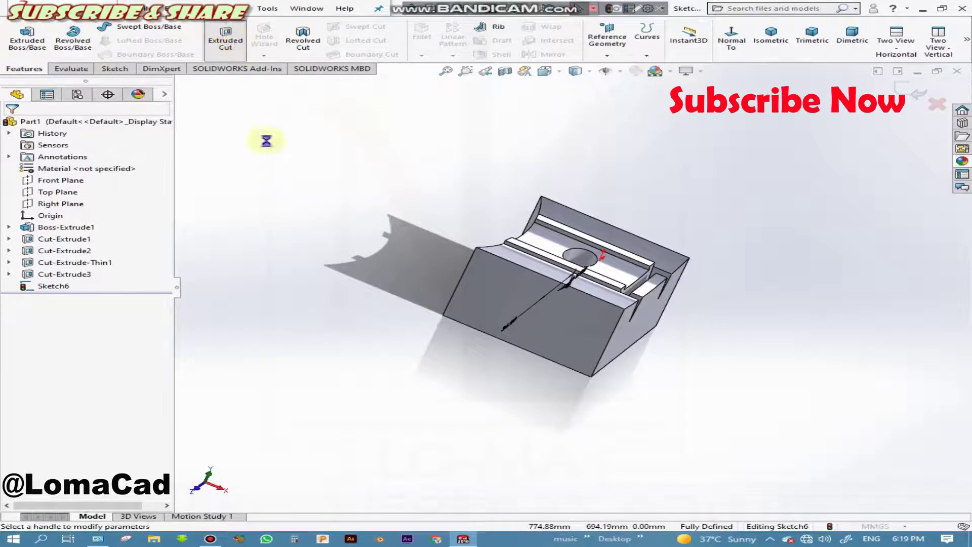
pyautogui.scroll(-2, 470, 306)
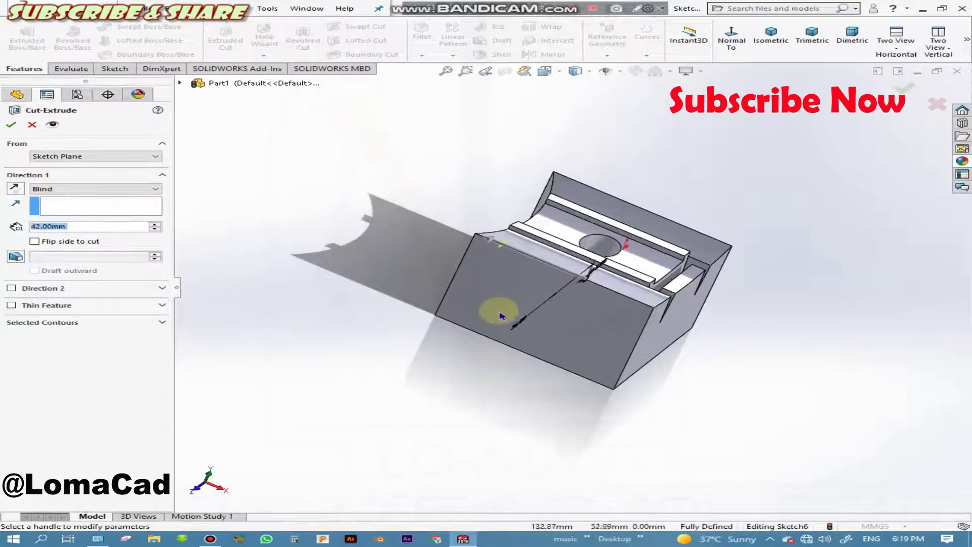
pyautogui.scroll(-3, 504, 315)
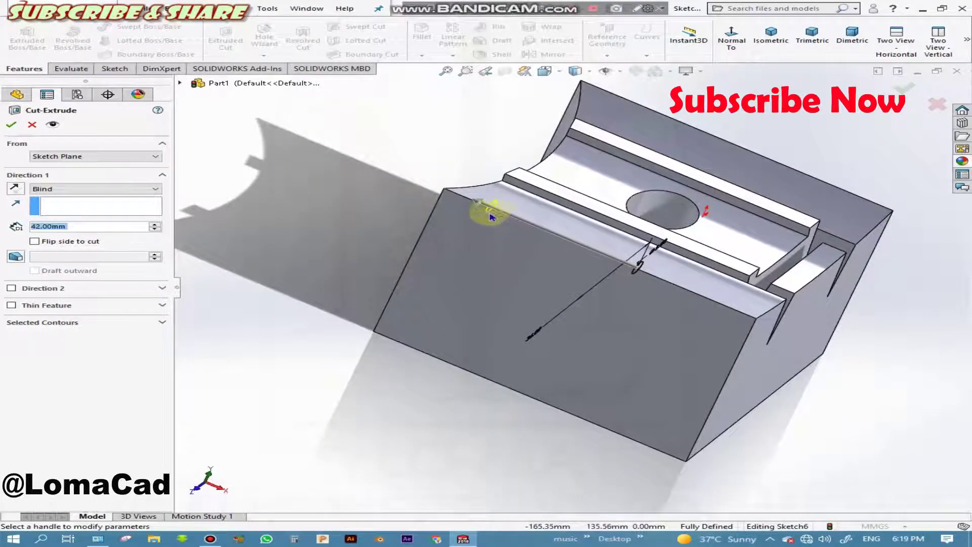
pyautogui.click(113, 189)
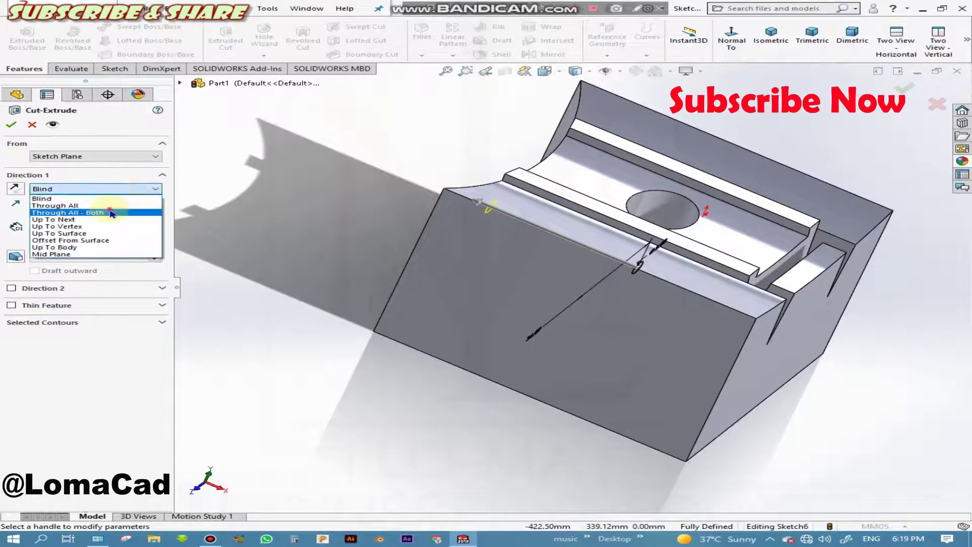
pyautogui.click(111, 214)
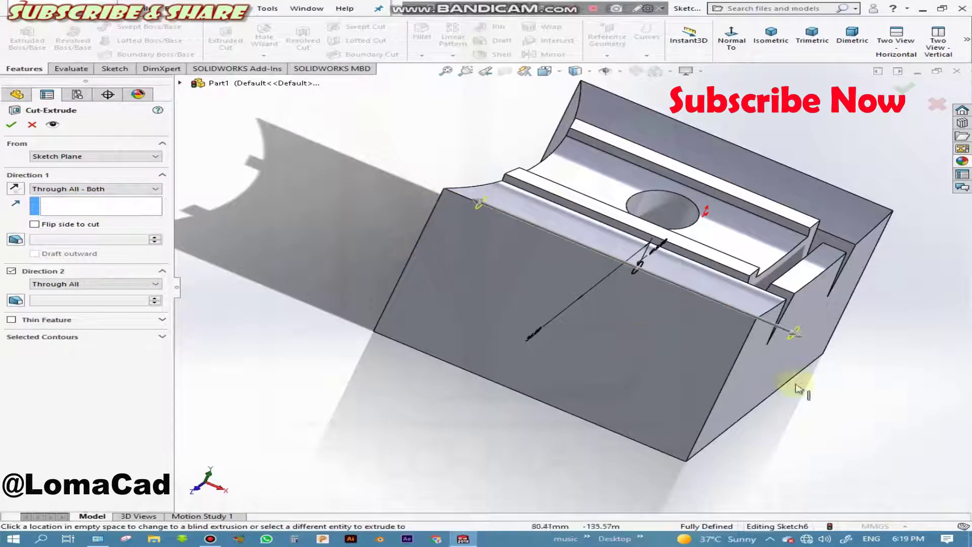
pyautogui.click(91, 192)
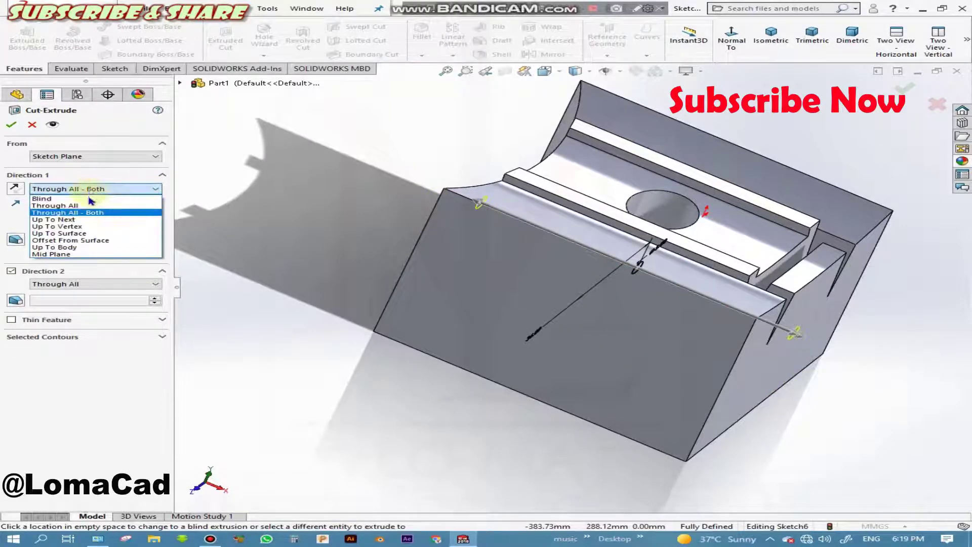
pyautogui.click(74, 221)
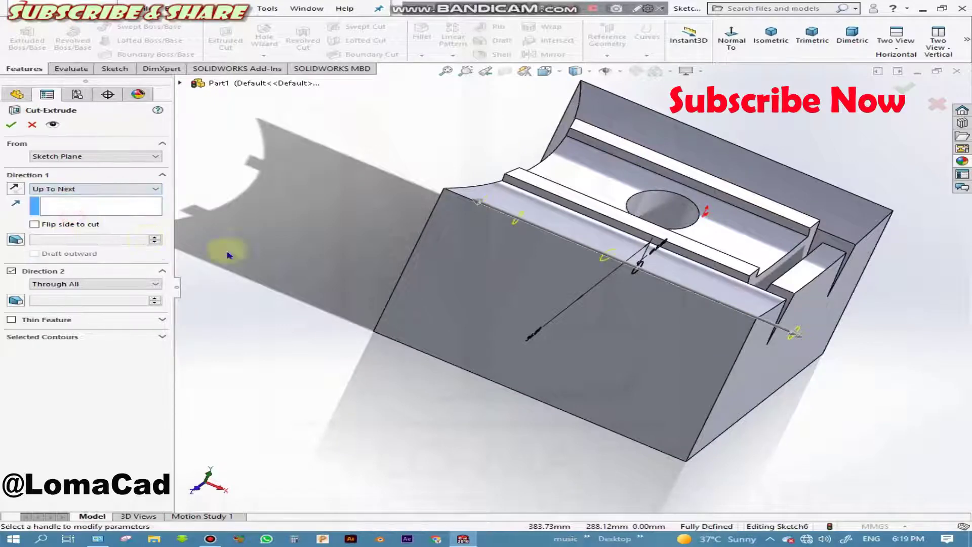
pyautogui.moveTo(381, 365)
pyautogui.mouseDown(button='middle')
pyautogui.moveTo(369, 445)
pyautogui.moveTo(380, 445)
pyautogui.mouseUp(button='middle')
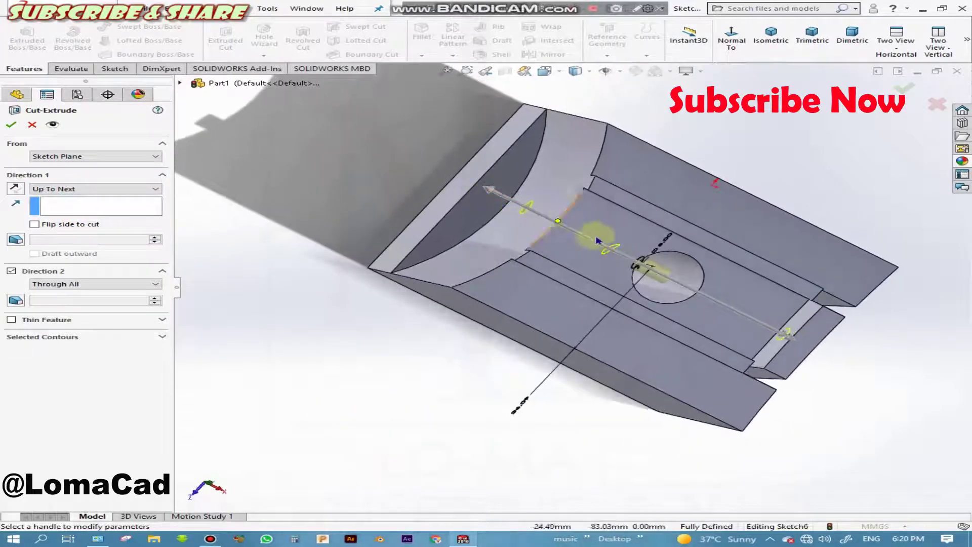
pyautogui.moveTo(547, 278); pyautogui.dragTo(521, 243, button='middle')
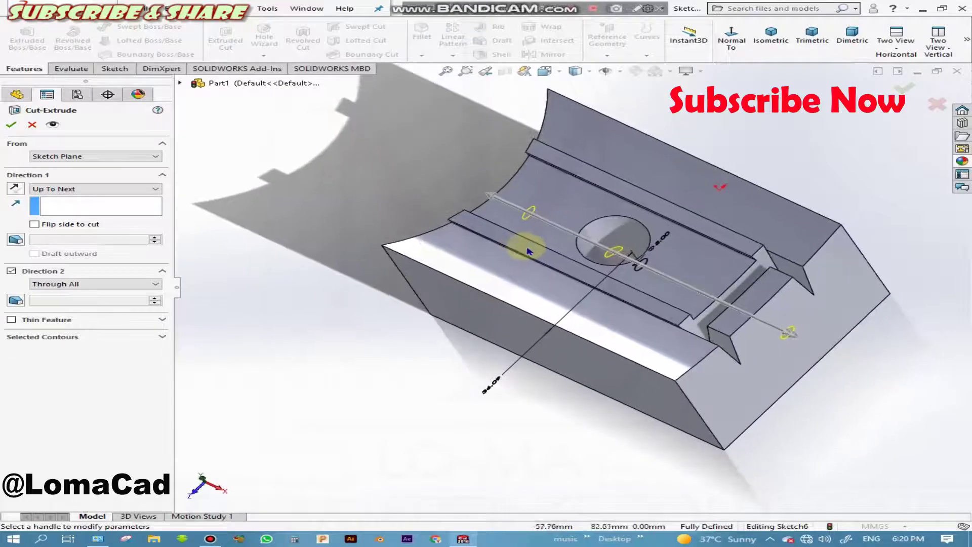
# - Enable Direction 2 and try an Offset From Surface end condition referencing the front block face
pyautogui.click(11, 272)
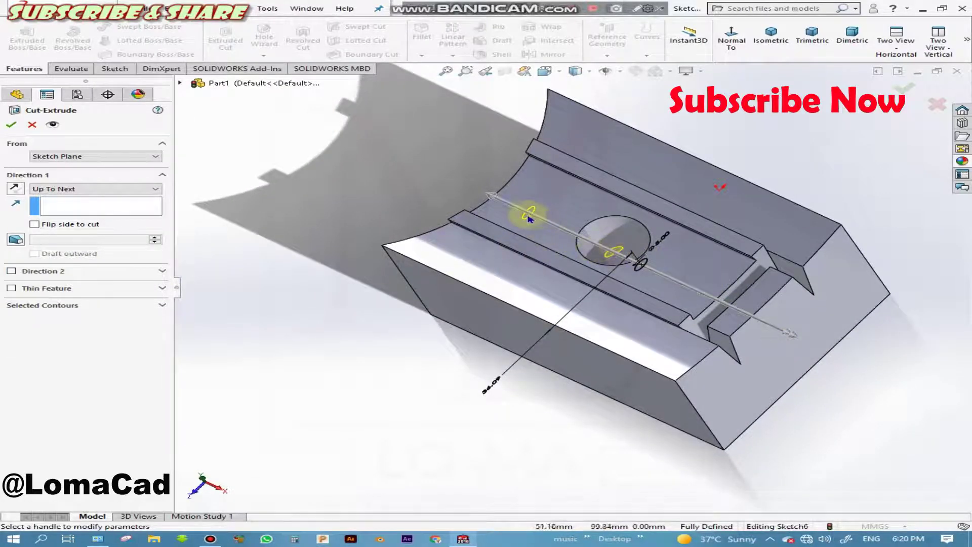
pyautogui.moveTo(529, 218)
pyautogui.mouseDown(button='middle')
pyautogui.moveTo(679, 348)
pyautogui.moveTo(584, 231)
pyautogui.mouseUp(button='middle')
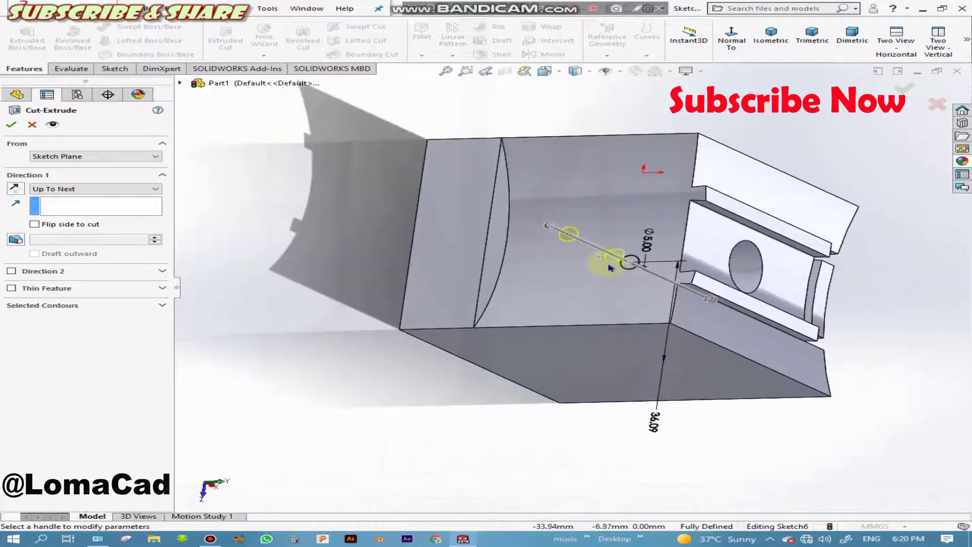
pyautogui.moveTo(610, 267)
pyautogui.mouseDown(button='middle')
pyautogui.moveTo(581, 177)
pyautogui.moveTo(607, 171)
pyautogui.moveTo(506, 245)
pyautogui.mouseUp(button='middle')
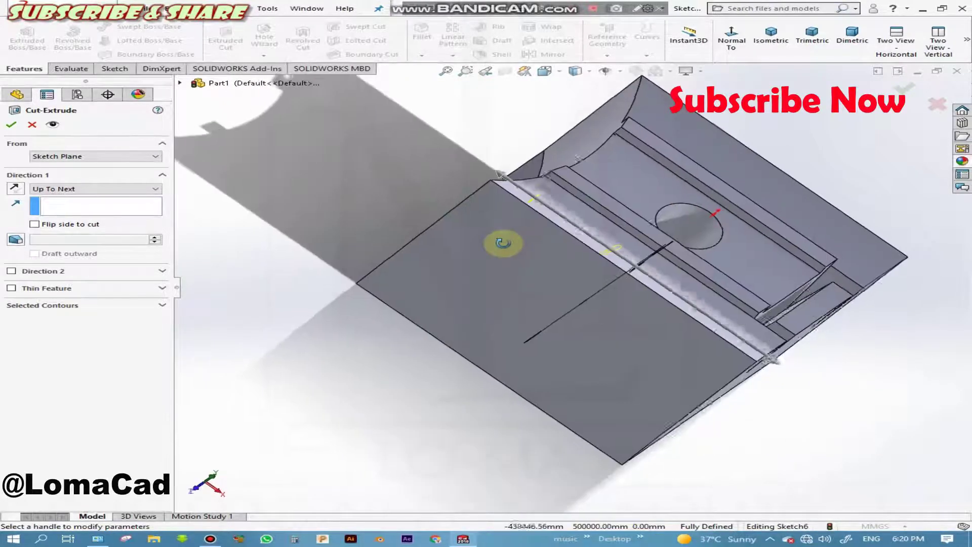
pyautogui.click(11, 271)
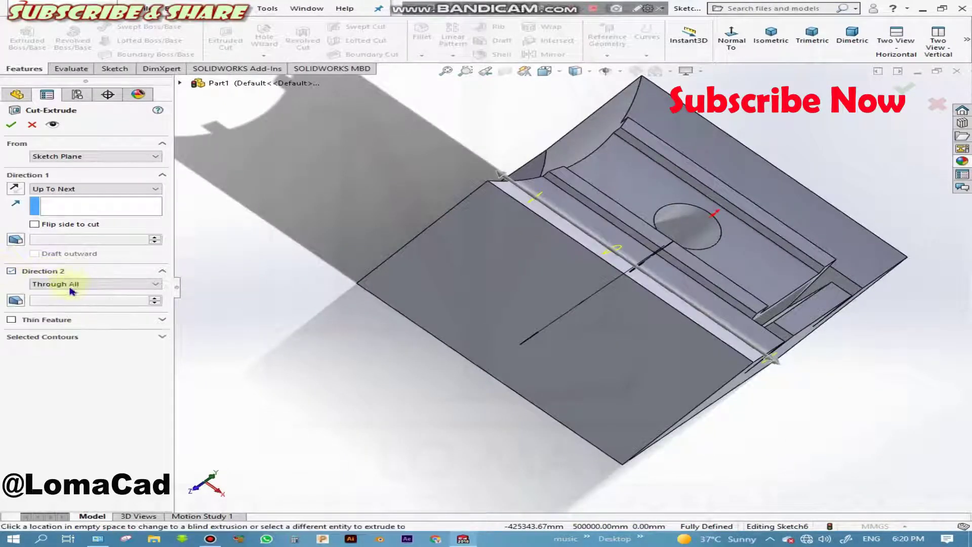
pyautogui.click(86, 285)
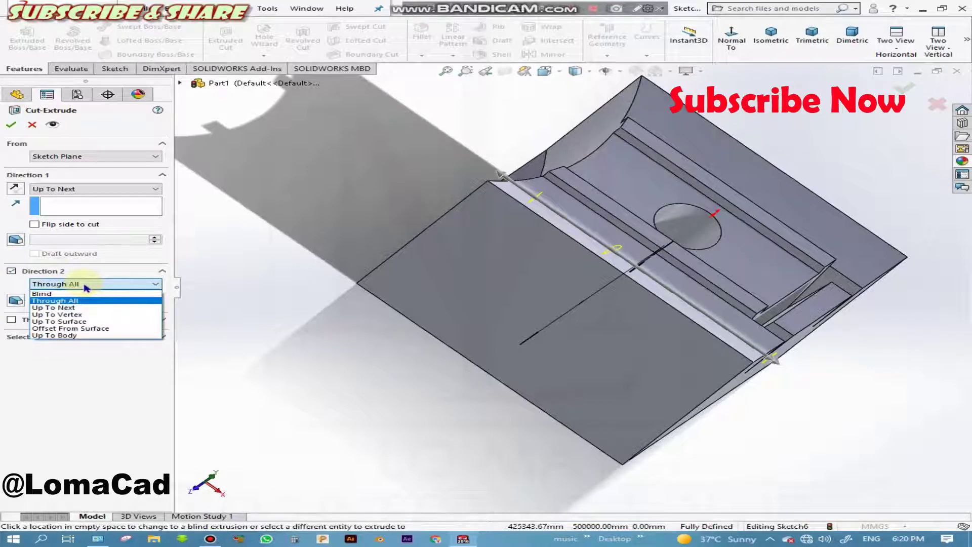
pyautogui.click(85, 329)
pyautogui.moveTo(536, 423)
pyautogui.mouseDown(button='middle')
pyautogui.moveTo(487, 418)
pyautogui.moveTo(499, 413)
pyautogui.mouseUp(button='middle')
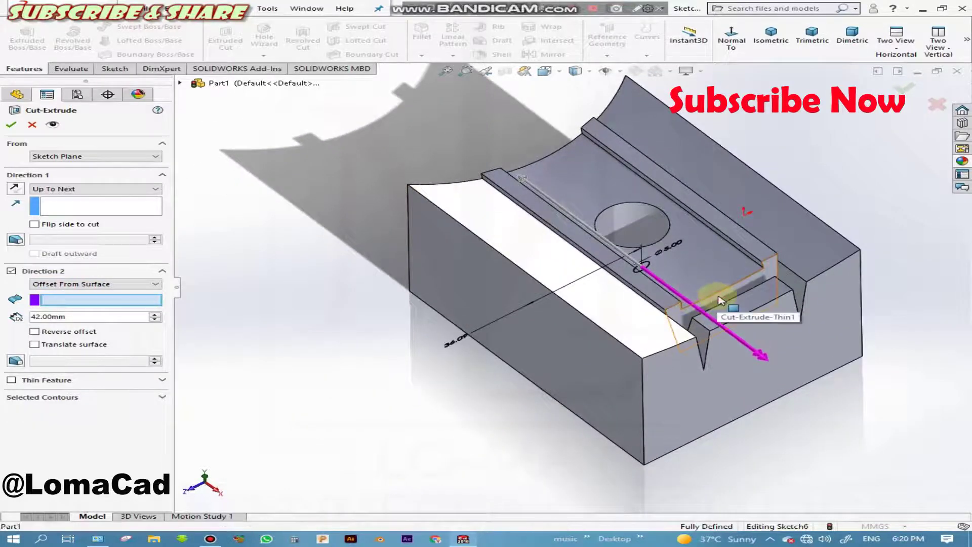
pyautogui.click(762, 320)
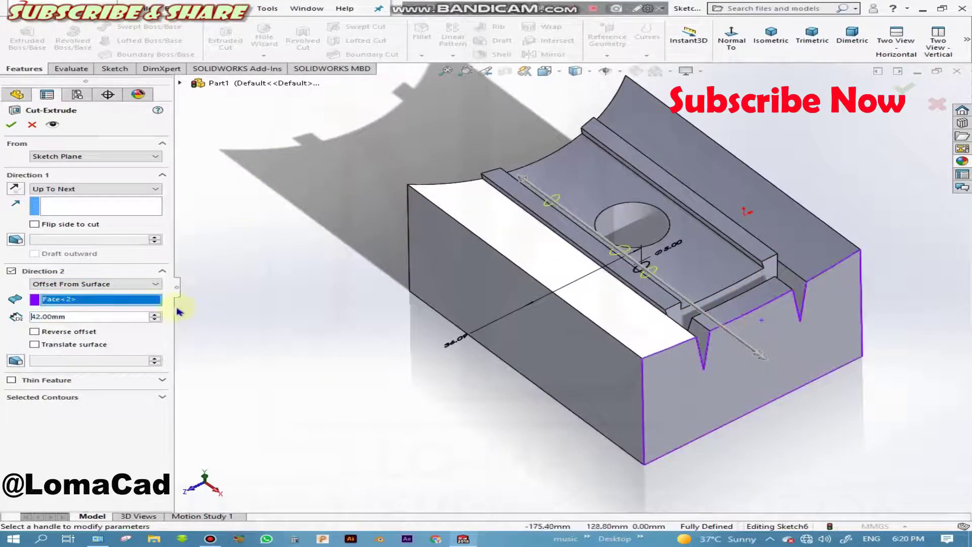
# - Set Direction 2 to Blind with a 66 mm depth and check the preview
pyautogui.click(146, 285)
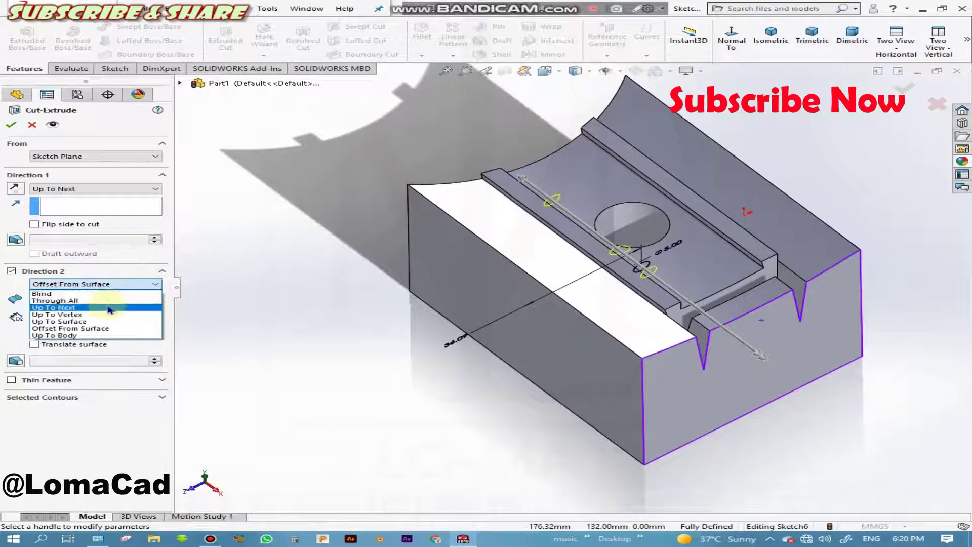
pyautogui.click(101, 293)
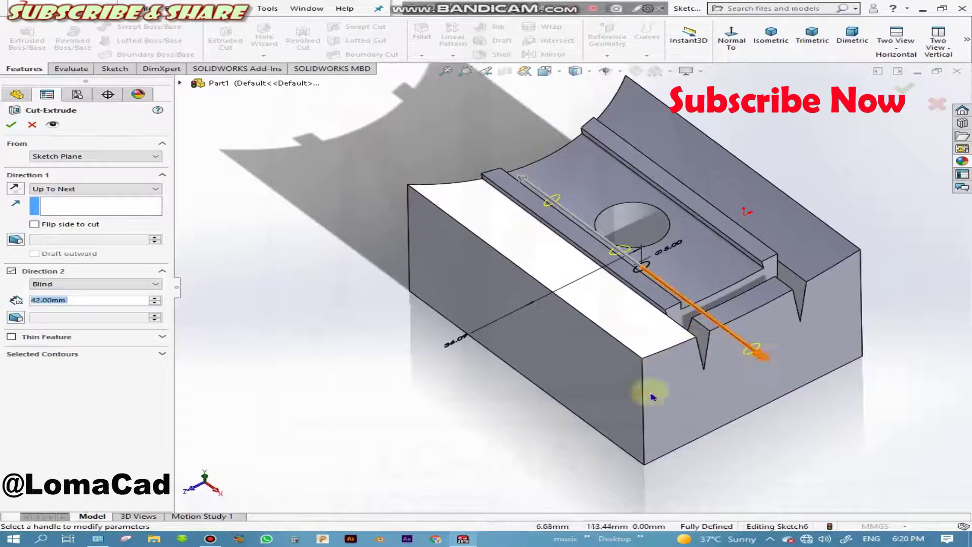
pyautogui.moveTo(765, 362); pyautogui.dragTo(811, 423)
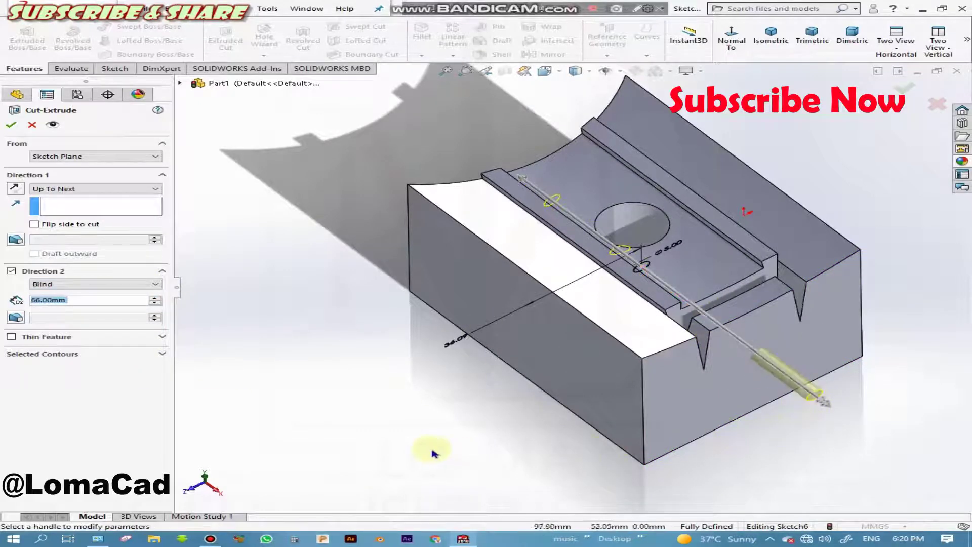
pyautogui.moveTo(433, 453)
pyautogui.mouseDown(button='middle')
pyautogui.moveTo(507, 463)
pyautogui.moveTo(482, 463)
pyautogui.moveTo(554, 236)
pyautogui.mouseUp(button='middle')
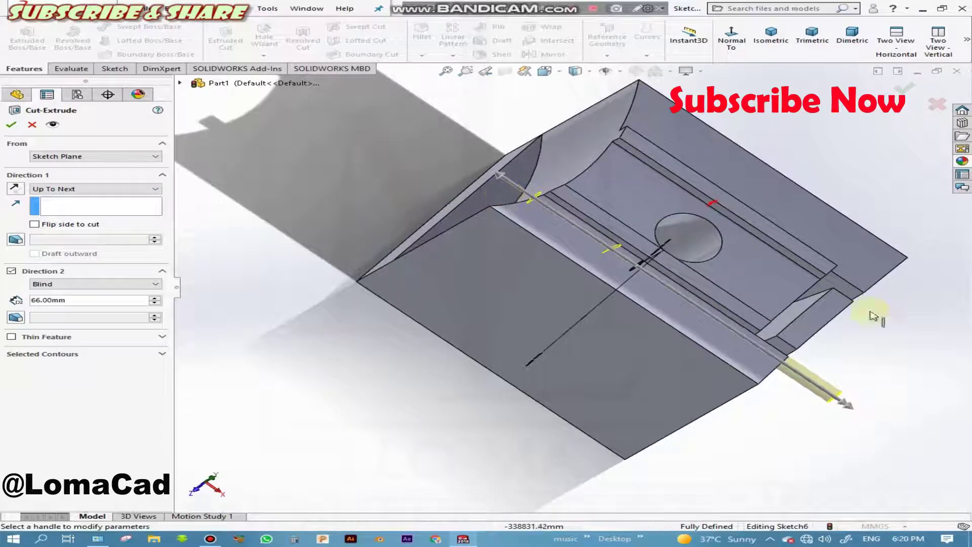
pyautogui.moveTo(629, 440); pyautogui.dragTo(686, 353, button='middle')
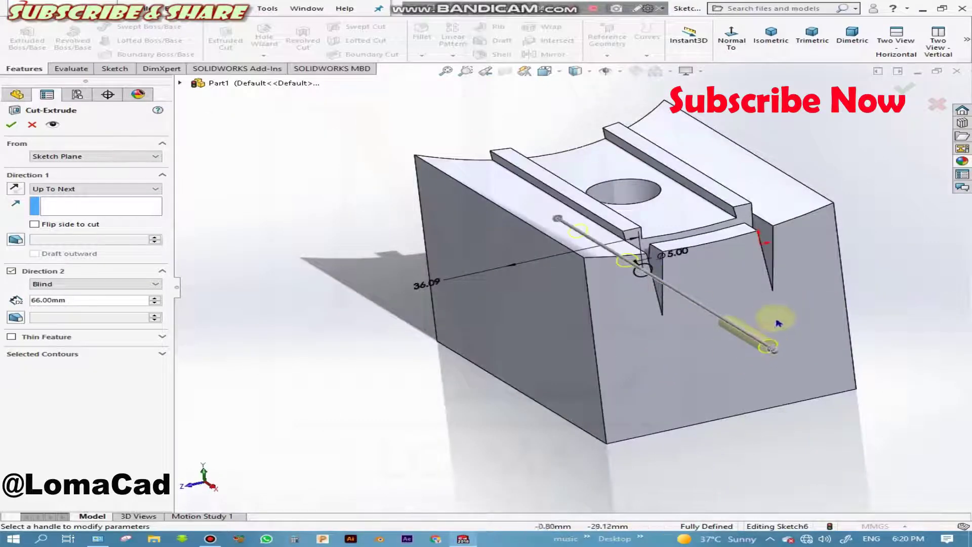
# - Accept Cut-Extrude4 and orbit to inspect the Ø5 side hole from below and above
pyautogui.click(12, 128)
pyautogui.moveTo(358, 424); pyautogui.dragTo(397, 441, button='middle')
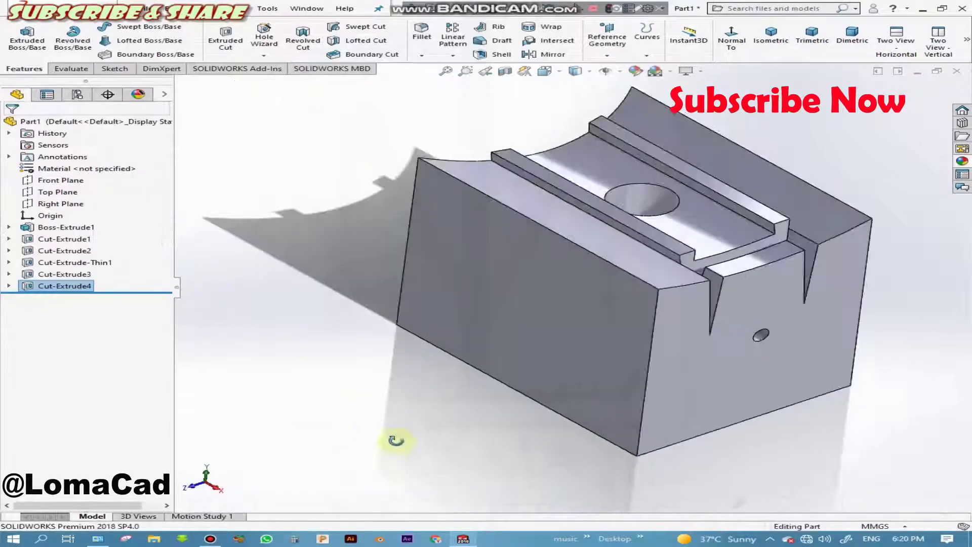
pyautogui.moveTo(539, 395)
pyautogui.mouseDown(button='middle')
pyautogui.moveTo(680, 495)
pyautogui.moveTo(582, 304)
pyautogui.moveTo(751, 233)
pyautogui.moveTo(723, 393)
pyautogui.moveTo(880, 393)
pyautogui.moveTo(810, 393)
pyautogui.moveTo(712, 319)
pyautogui.mouseUp(button='middle')
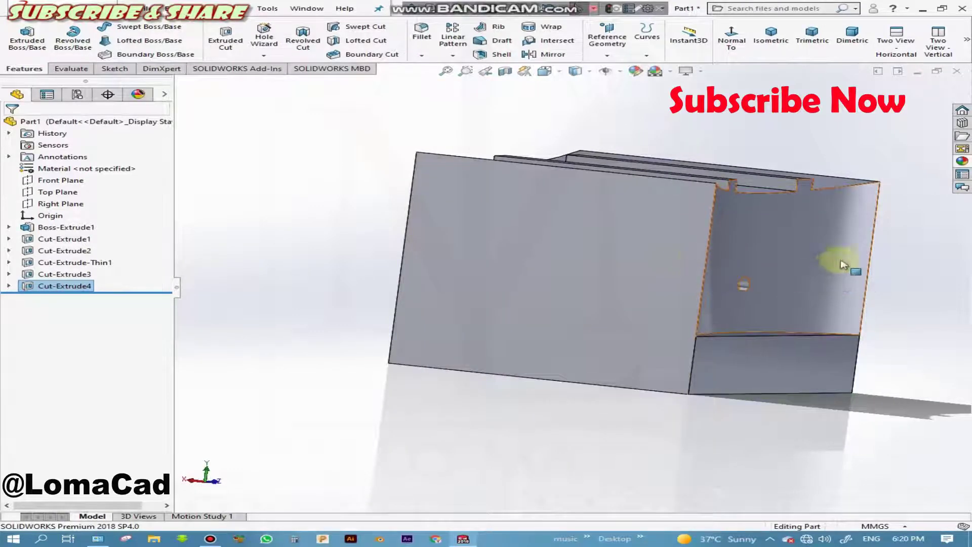
pyautogui.moveTo(665, 427)
pyautogui.mouseDown(button='middle')
pyautogui.moveTo(456, 432)
pyautogui.moveTo(411, 449)
pyautogui.moveTo(423, 506)
pyautogui.moveTo(458, 497)
pyautogui.moveTo(433, 505)
pyautogui.mouseUp(button='middle')
pyautogui.moveTo(446, 471)
pyautogui.mouseDown(button='middle')
pyautogui.moveTo(473, 426)
pyautogui.moveTo(456, 452)
pyautogui.moveTo(459, 435)
pyautogui.mouseUp(button='middle')
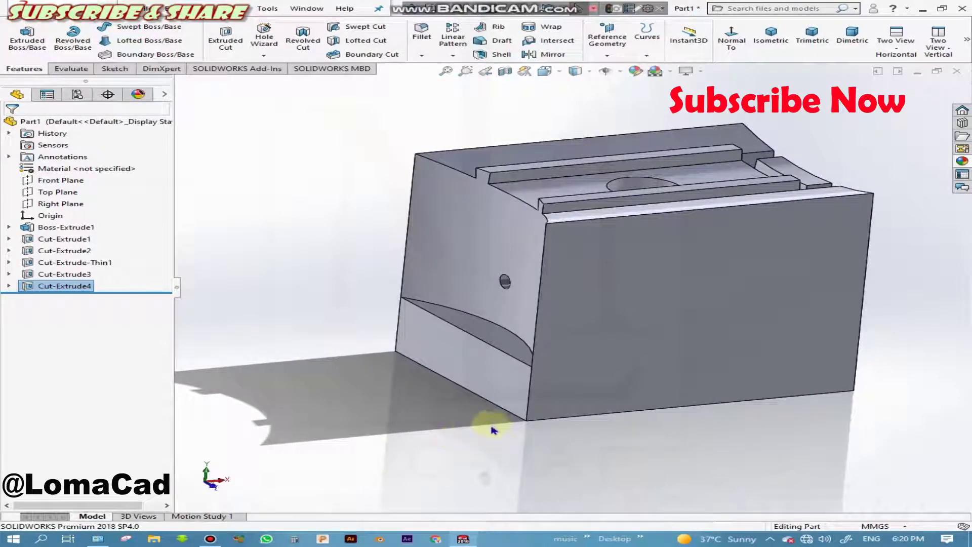
pyautogui.moveTo(691, 391)
pyautogui.mouseDown(button='middle')
pyautogui.moveTo(616, 382)
pyautogui.moveTo(586, 403)
pyautogui.moveTo(510, 406)
pyautogui.moveTo(589, 446)
pyautogui.moveTo(560, 378)
pyautogui.moveTo(558, 404)
pyautogui.moveTo(524, 417)
pyautogui.moveTo(514, 398)
pyautogui.moveTo(556, 426)
pyautogui.mouseUp(button='middle')
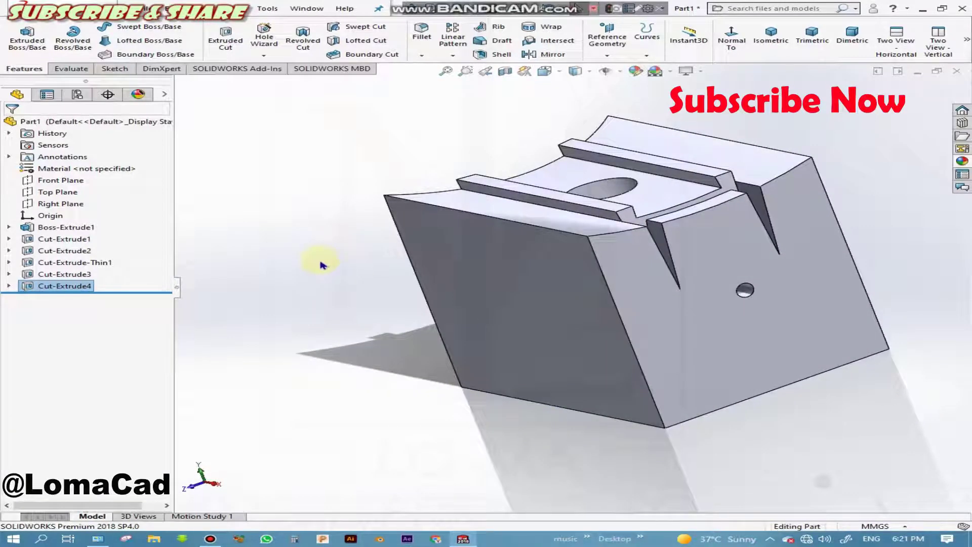
# - Zoom in and orbit to frontal and tilted views of the large face and slots
pyautogui.scroll(5, 571, 287)
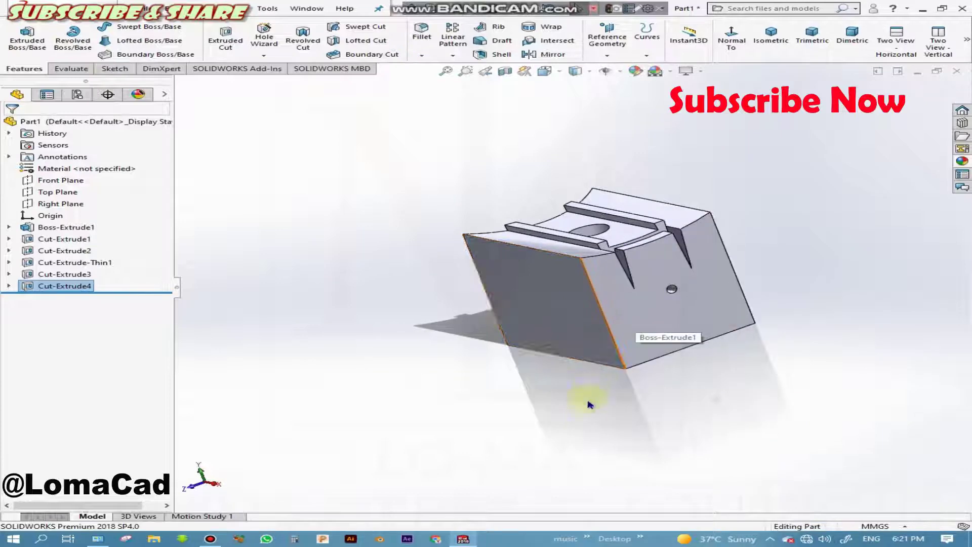
pyautogui.moveTo(585, 423)
pyautogui.mouseDown(button='middle')
pyautogui.moveTo(662, 409)
pyautogui.moveTo(647, 425)
pyautogui.moveTo(677, 384)
pyautogui.moveTo(820, 360)
pyautogui.moveTo(849, 397)
pyautogui.moveTo(827, 402)
pyautogui.moveTo(736, 376)
pyautogui.moveTo(675, 393)
pyautogui.moveTo(713, 427)
pyautogui.mouseUp(button='middle')
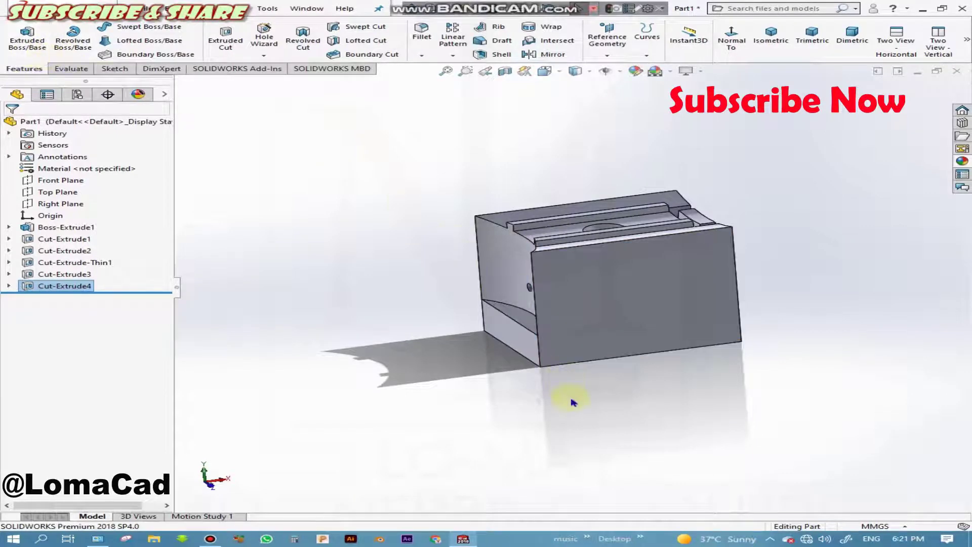
pyautogui.moveTo(572, 402)
pyautogui.mouseDown(button='middle')
pyautogui.moveTo(619, 408)
pyautogui.moveTo(590, 406)
pyautogui.mouseUp(button='middle')
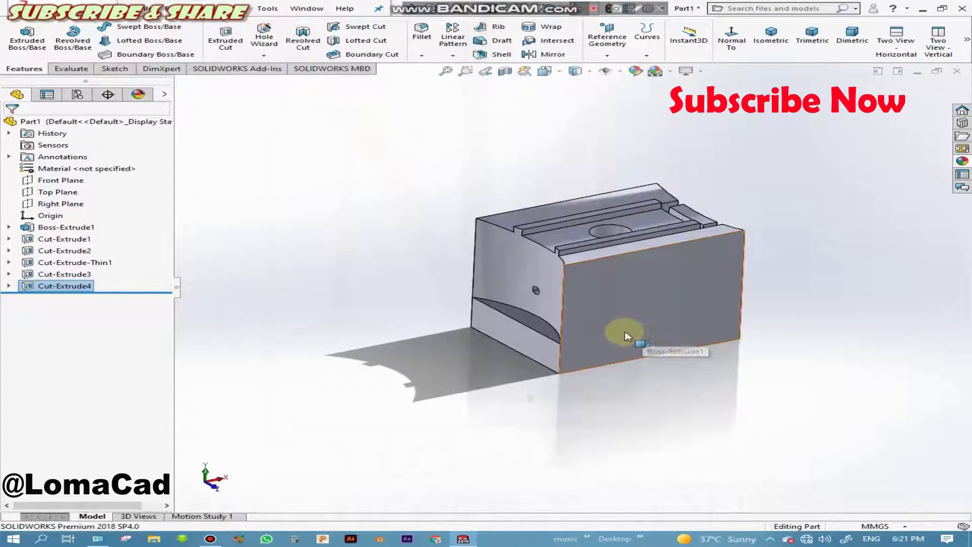
pyautogui.moveTo(628, 337)
pyautogui.mouseDown(button='middle')
pyautogui.moveTo(506, 304)
pyautogui.moveTo(496, 351)
pyautogui.moveTo(590, 353)
pyautogui.mouseUp(button='middle')
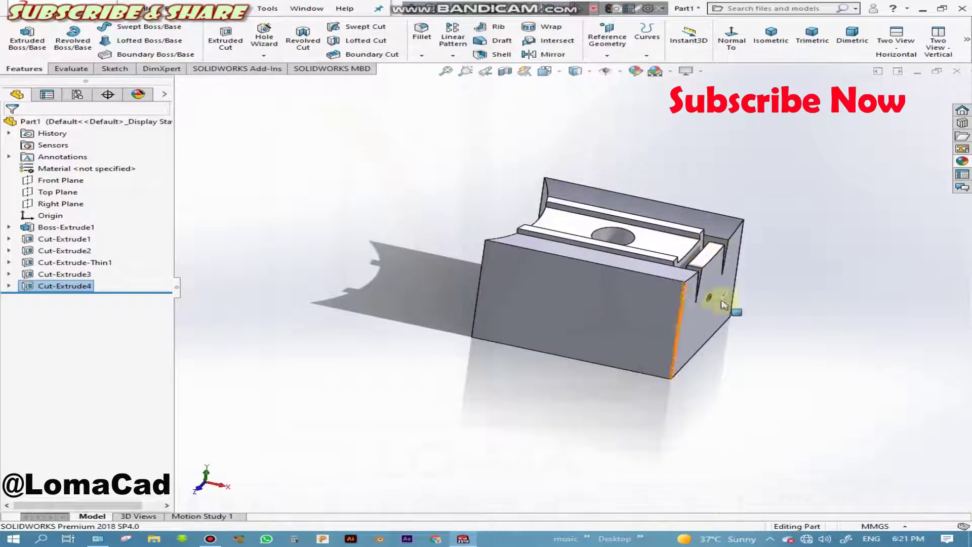
pyautogui.moveTo(598, 341)
pyautogui.mouseDown(button='middle')
pyautogui.moveTo(713, 341)
pyautogui.moveTo(684, 333)
pyautogui.mouseUp(button='middle')
pyautogui.moveTo(514, 321)
pyautogui.mouseDown(button='middle')
pyautogui.moveTo(477, 303)
pyautogui.moveTo(430, 304)
pyautogui.moveTo(406, 269)
pyautogui.moveTo(453, 334)
pyautogui.mouseUp(button='middle')
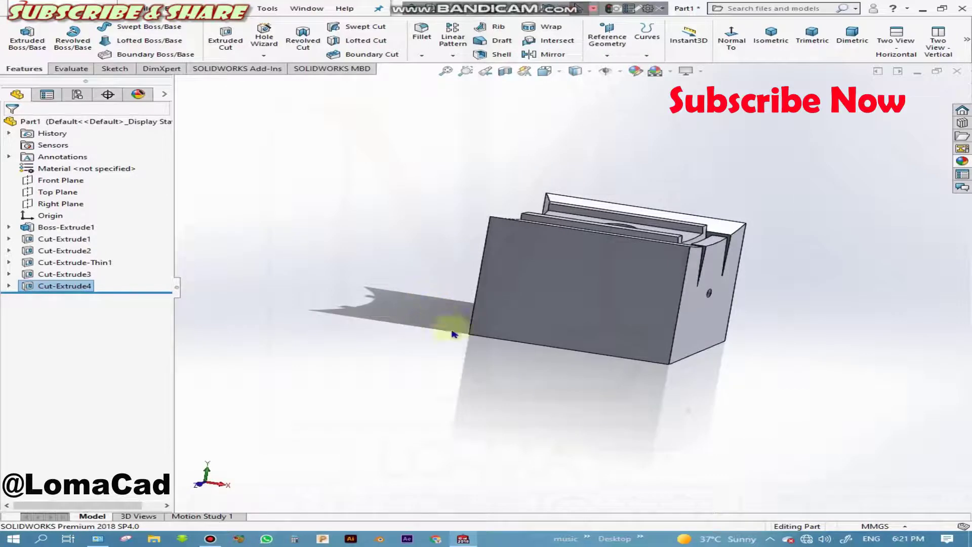